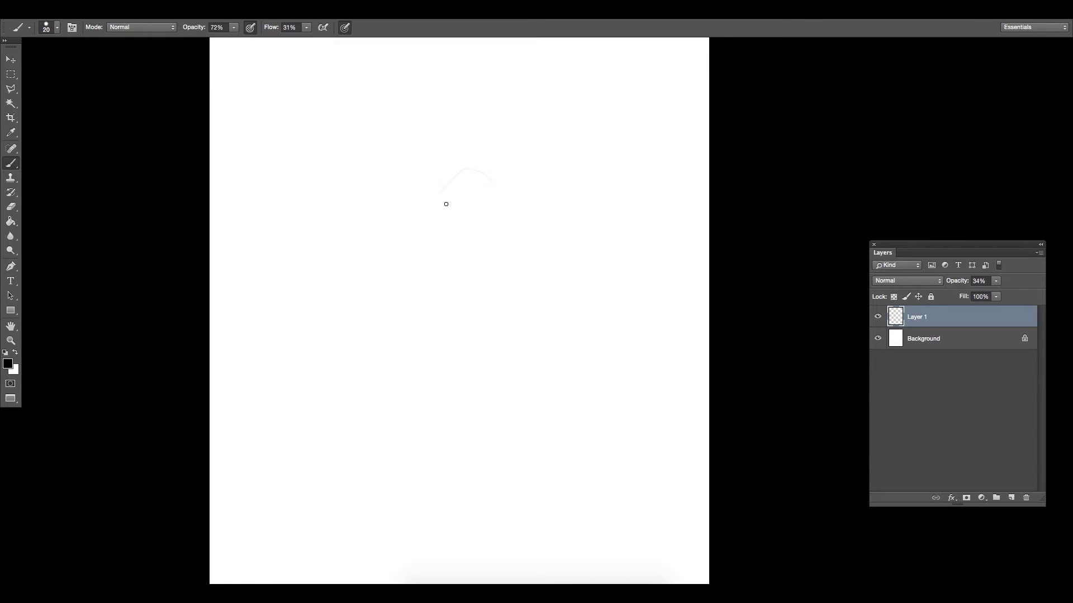
Rough in the figure's head, shoulders, upper torso and both bent arms with light brush strokes on Layer 1.
{"action": "mouse_move", "coordinate": [445, 204]}
{"action": "left_mouse_down"}
{"action": "mouse_move", "coordinate": [450, 238]}
{"action": "mouse_move", "coordinate": [486, 258]}
{"action": "mouse_move", "coordinate": [500, 248]}
{"action": "mouse_move", "coordinate": [503, 205]}
{"action": "left_mouse_up"}
{"action": "mouse_move", "coordinate": [413, 254]}
{"action": "left_mouse_down"}
{"action": "mouse_move", "coordinate": [546, 278]}
{"action": "mouse_move", "coordinate": [536, 245]}
{"action": "mouse_move", "coordinate": [578, 302]}
{"action": "left_mouse_up"}
{"action": "left_click_drag", "start_coordinate": [577, 292], "coordinate": [474, 287]}
{"action": "left_click_drag", "start_coordinate": [354, 222], "coordinate": [377, 283]}
{"action": "mouse_move", "coordinate": [357, 202]}
{"action": "left_mouse_down"}
{"action": "mouse_move", "coordinate": [394, 265]}
{"action": "mouse_move", "coordinate": [451, 266]}
{"action": "left_mouse_up"}
{"action": "mouse_move", "coordinate": [501, 206]}
{"action": "left_mouse_down"}
{"action": "mouse_move", "coordinate": [498, 248]}
{"action": "mouse_move", "coordinate": [504, 229]}
{"action": "mouse_move", "coordinate": [480, 249]}
{"action": "mouse_move", "coordinate": [501, 219]}
{"action": "left_mouse_up"}
{"action": "mouse_move", "coordinate": [447, 244]}
{"action": "left_mouse_down"}
{"action": "mouse_move", "coordinate": [487, 268]}
{"action": "mouse_move", "coordinate": [541, 247]}
{"action": "mouse_move", "coordinate": [501, 242]}
{"action": "mouse_move", "coordinate": [452, 277]}
{"action": "mouse_move", "coordinate": [448, 317]}
{"action": "mouse_move", "coordinate": [443, 284]}
{"action": "mouse_move", "coordinate": [451, 310]}
{"action": "left_mouse_up"}
{"action": "left_click_drag", "start_coordinate": [509, 288], "coordinate": [458, 352]}
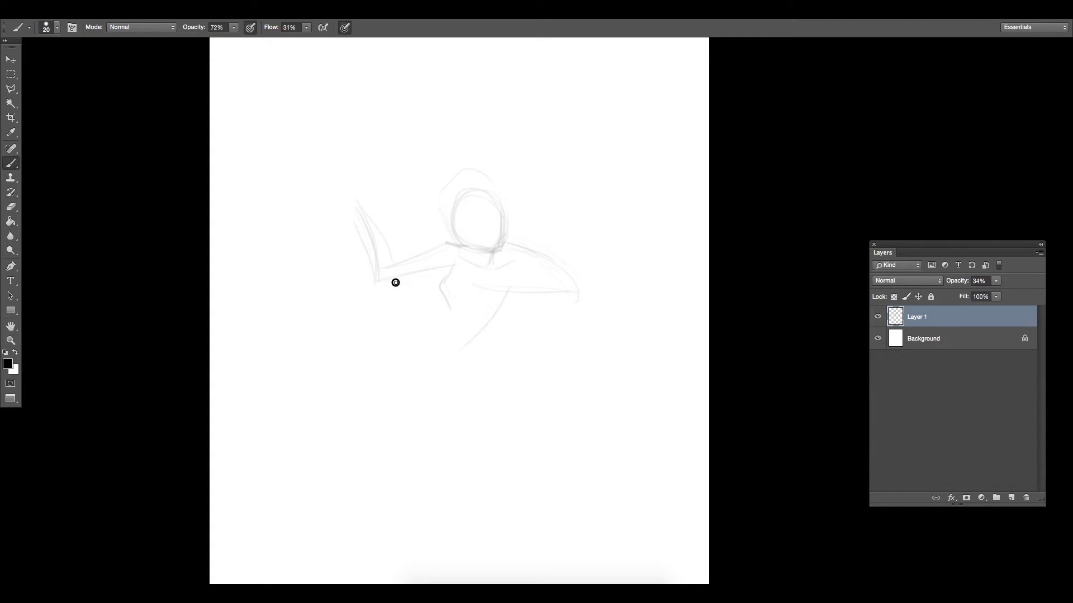
{"action": "left_click_drag", "start_coordinate": [376, 231], "coordinate": [399, 267]}
Sketch the waist and hips, the bent leg reaching sideways and the long extended standing leg.
{"action": "left_click_drag", "start_coordinate": [450, 309], "coordinate": [413, 346]}
{"action": "mouse_move", "coordinate": [322, 352]}
{"action": "left_mouse_down"}
{"action": "mouse_move", "coordinate": [430, 342]}
{"action": "mouse_move", "coordinate": [425, 382]}
{"action": "left_mouse_up"}
{"action": "left_click_drag", "start_coordinate": [508, 294], "coordinate": [467, 356]}
{"action": "left_click_drag", "start_coordinate": [501, 311], "coordinate": [386, 481]}
{"action": "left_click_drag", "start_coordinate": [296, 390], "coordinate": [385, 401]}
{"action": "mouse_move", "coordinate": [342, 367]}
{"action": "left_mouse_down"}
{"action": "mouse_move", "coordinate": [397, 397]}
{"action": "mouse_move", "coordinate": [415, 388]}
{"action": "left_mouse_up"}
{"action": "left_click_drag", "start_coordinate": [335, 368], "coordinate": [403, 376]}
{"action": "mouse_move", "coordinate": [468, 356]}
{"action": "left_mouse_down"}
{"action": "mouse_move", "coordinate": [473, 388]}
{"action": "mouse_move", "coordinate": [398, 462]}
{"action": "mouse_move", "coordinate": [359, 572]}
{"action": "left_mouse_up"}
{"action": "left_click_drag", "start_coordinate": [392, 441], "coordinate": [360, 569]}
{"action": "left_click_drag", "start_coordinate": [401, 460], "coordinate": [361, 563]}
{"action": "left_click_drag", "start_coordinate": [467, 400], "coordinate": [519, 322]}
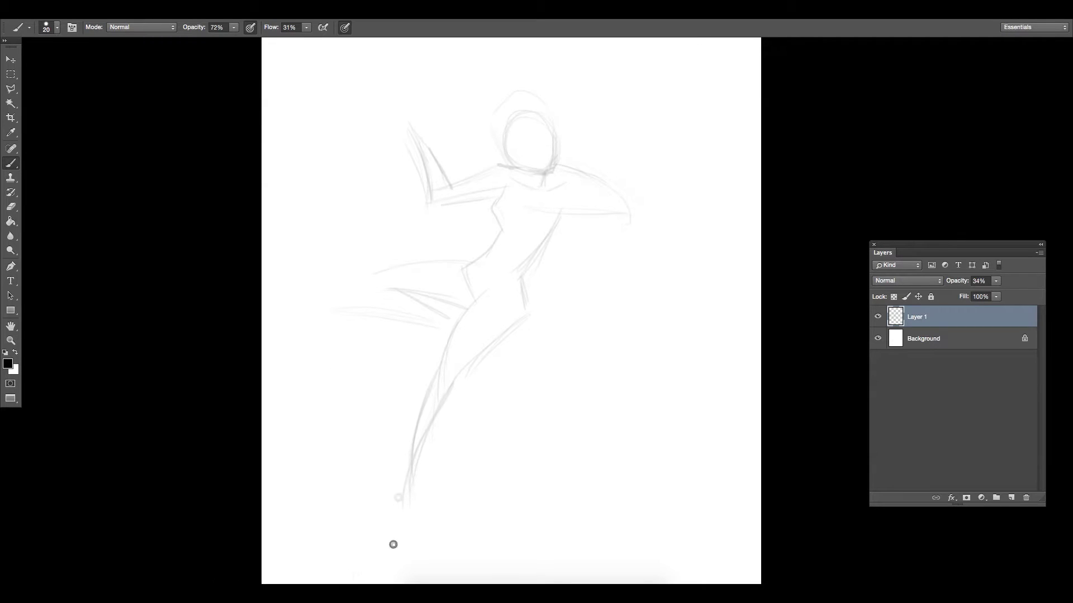
Add the pointed foot on the extended leg, a small pointed form behind the thigh, and a firmer waist line.
{"action": "left_click_drag", "start_coordinate": [393, 545], "coordinate": [392, 557]}
{"action": "left_click_drag", "start_coordinate": [403, 500], "coordinate": [397, 533]}
{"action": "left_click_drag", "start_coordinate": [400, 492], "coordinate": [392, 557]}
{"action": "left_click_drag", "start_coordinate": [482, 358], "coordinate": [498, 383]}
{"action": "left_click_drag", "start_coordinate": [522, 272], "coordinate": [524, 256]}
Sketch the hair and hood around the head, and define the bent arm with its hand across the chest.
{"action": "mouse_move", "coordinate": [541, 117]}
{"action": "left_mouse_down"}
{"action": "mouse_move", "coordinate": [526, 146]}
{"action": "mouse_move", "coordinate": [478, 149]}
{"action": "mouse_move", "coordinate": [485, 174]}
{"action": "left_mouse_up"}
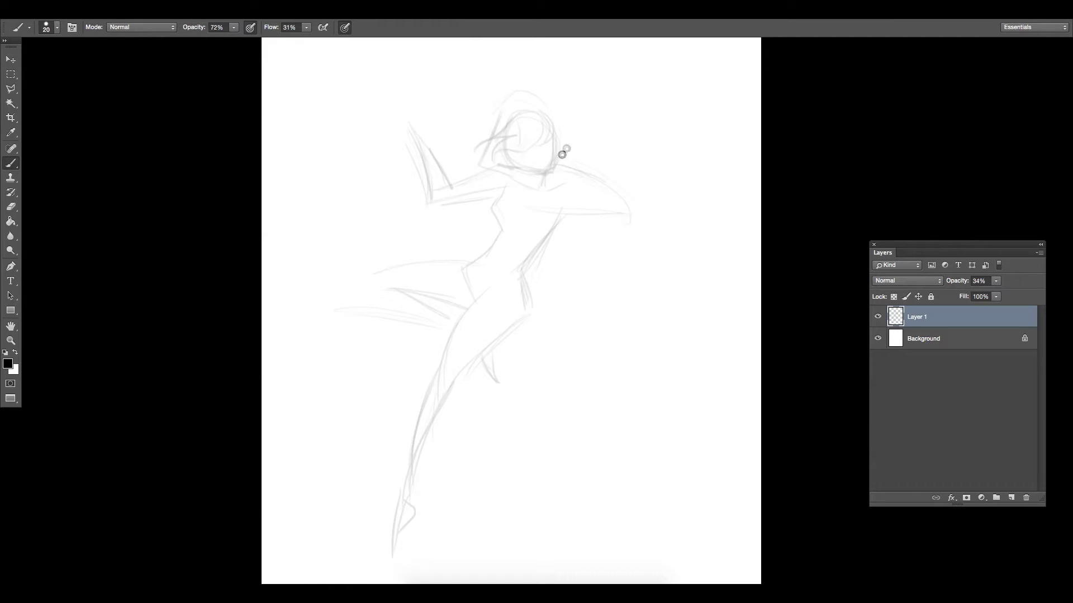
{"action": "left_click_drag", "start_coordinate": [501, 110], "coordinate": [551, 118]}
{"action": "mouse_move", "coordinate": [528, 205]}
{"action": "left_mouse_down"}
{"action": "mouse_move", "coordinate": [584, 193]}
{"action": "mouse_move", "coordinate": [609, 211]}
{"action": "left_mouse_up"}
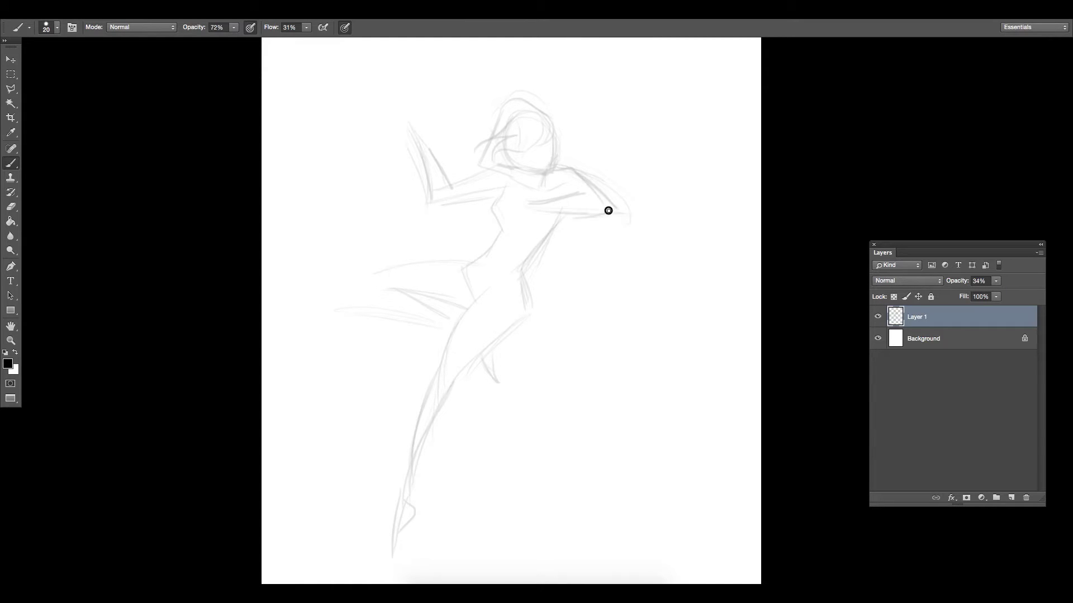
{"action": "mouse_move", "coordinate": [530, 209]}
{"action": "left_mouse_down"}
{"action": "mouse_move", "coordinate": [496, 203]}
{"action": "mouse_move", "coordinate": [490, 187]}
{"action": "left_mouse_up"}
{"action": "mouse_move", "coordinate": [494, 188]}
{"action": "left_mouse_down"}
{"action": "mouse_move", "coordinate": [537, 199]}
{"action": "mouse_move", "coordinate": [507, 194]}
{"action": "left_mouse_up"}
{"action": "mouse_move", "coordinate": [519, 316]}
{"action": "left_mouse_down"}
{"action": "mouse_move", "coordinate": [528, 266]}
{"action": "mouse_move", "coordinate": [523, 317]}
{"action": "left_mouse_up"}
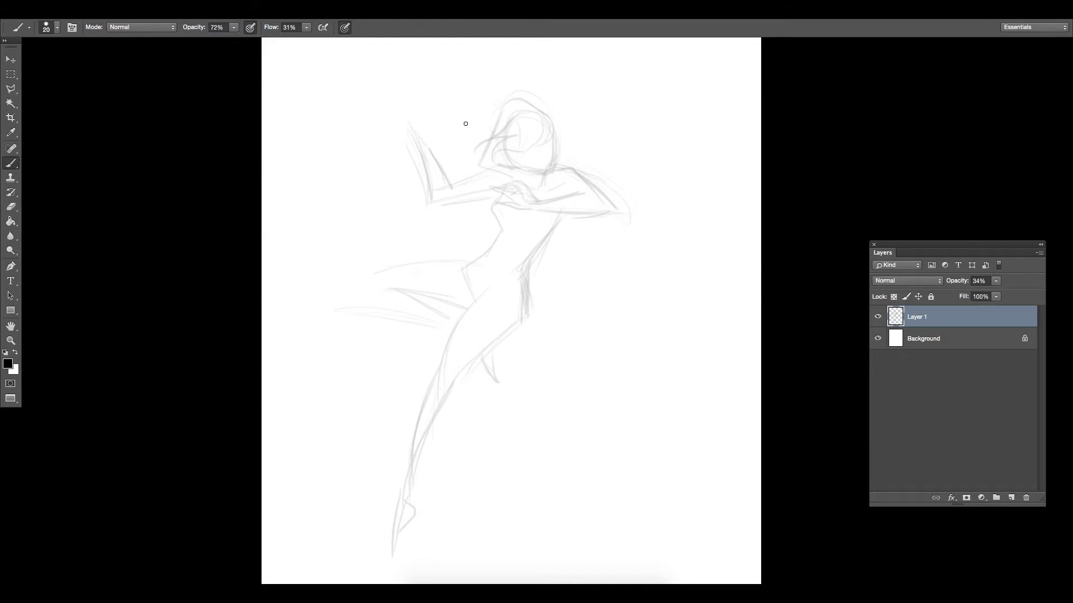
Sketch the raised hand and a round bucket hanging on long straps from the hand at the chest.
{"action": "mouse_move", "coordinate": [412, 116]}
{"action": "left_mouse_down"}
{"action": "mouse_move", "coordinate": [418, 140]}
{"action": "mouse_move", "coordinate": [416, 116]}
{"action": "mouse_move", "coordinate": [407, 127]}
{"action": "mouse_move", "coordinate": [424, 120]}
{"action": "mouse_move", "coordinate": [430, 138]}
{"action": "mouse_move", "coordinate": [412, 140]}
{"action": "mouse_move", "coordinate": [429, 157]}
{"action": "left_mouse_up"}
{"action": "left_click_drag", "start_coordinate": [551, 134], "coordinate": [552, 162]}
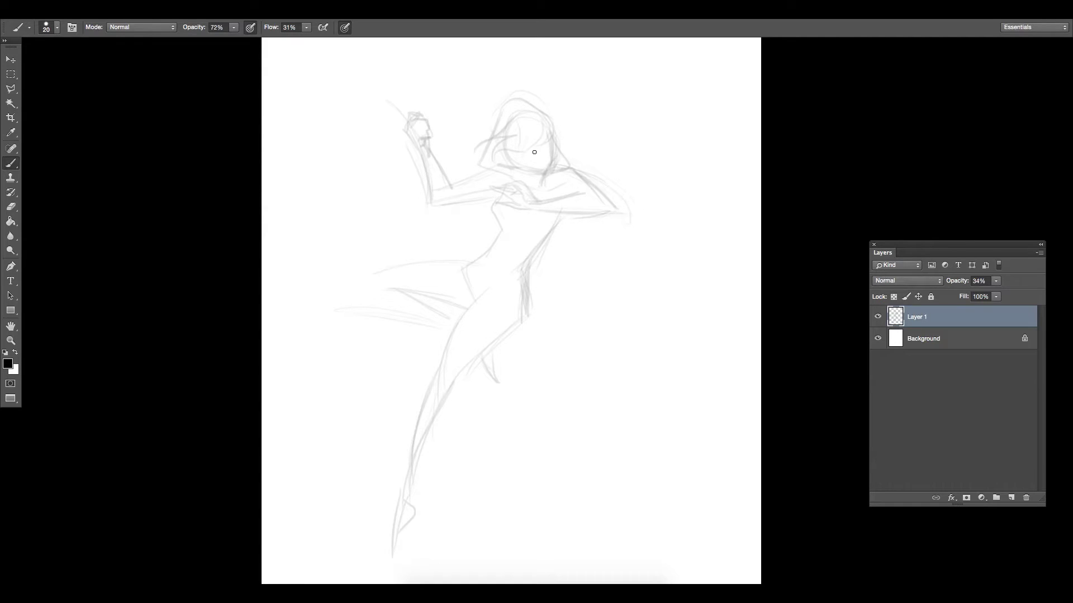
{"action": "mouse_move", "coordinate": [533, 214]}
{"action": "left_mouse_down"}
{"action": "mouse_move", "coordinate": [627, 352]}
{"action": "mouse_move", "coordinate": [623, 387]}
{"action": "mouse_move", "coordinate": [576, 352]}
{"action": "mouse_move", "coordinate": [609, 406]}
{"action": "left_mouse_up"}
{"action": "mouse_move", "coordinate": [557, 313]}
{"action": "left_mouse_down"}
{"action": "mouse_move", "coordinate": [607, 432]}
{"action": "mouse_move", "coordinate": [651, 395]}
{"action": "mouse_move", "coordinate": [656, 364]}
{"action": "mouse_move", "coordinate": [584, 411]}
{"action": "mouse_move", "coordinate": [609, 357]}
{"action": "left_mouse_up"}
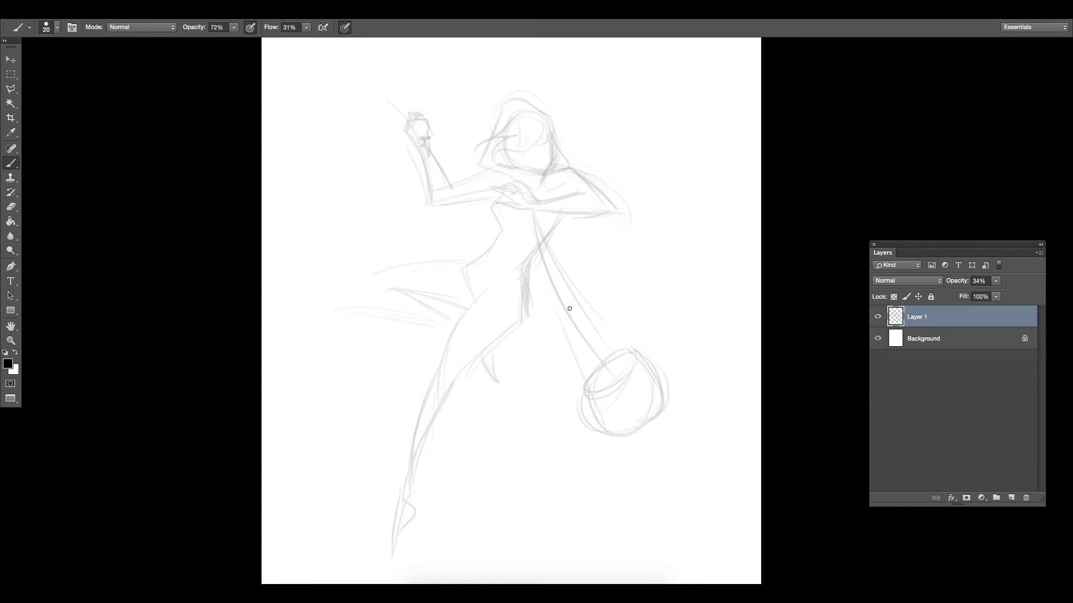
Draw cloth hanging from the raised forearm down to the thigh and darken the bent leg's outline.
{"action": "scroll", "coordinate": [569, 308], "scroll_direction": "up", "scroll_amount": 1}
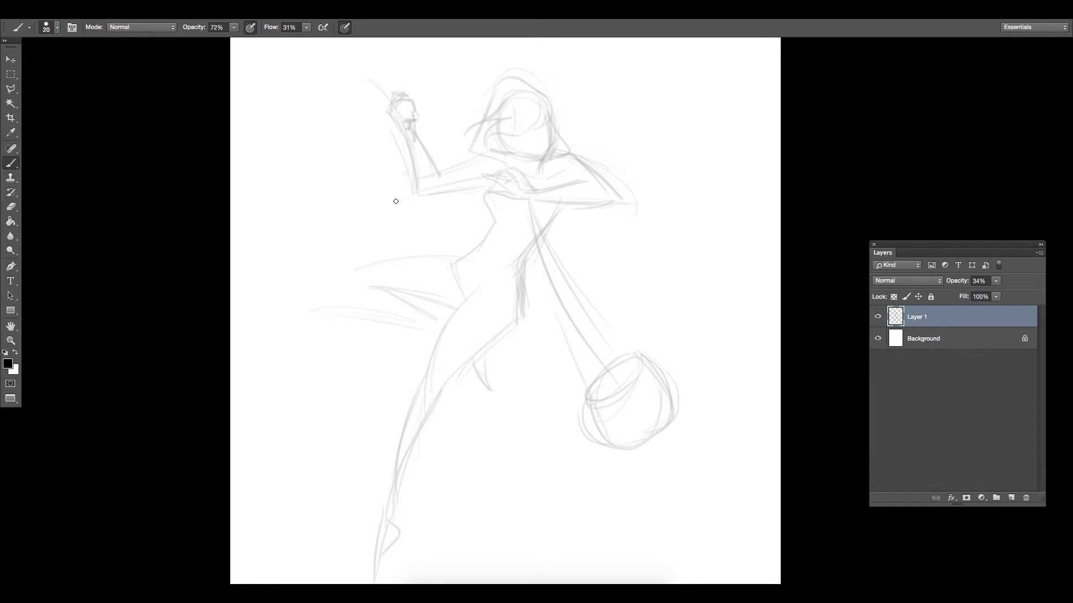
{"action": "left_click_drag", "start_coordinate": [409, 153], "coordinate": [373, 266]}
{"action": "left_click_drag", "start_coordinate": [414, 166], "coordinate": [400, 271]}
{"action": "mouse_move", "coordinate": [329, 288]}
{"action": "left_mouse_down"}
{"action": "mouse_move", "coordinate": [448, 323]}
{"action": "mouse_move", "coordinate": [451, 334]}
{"action": "left_mouse_up"}
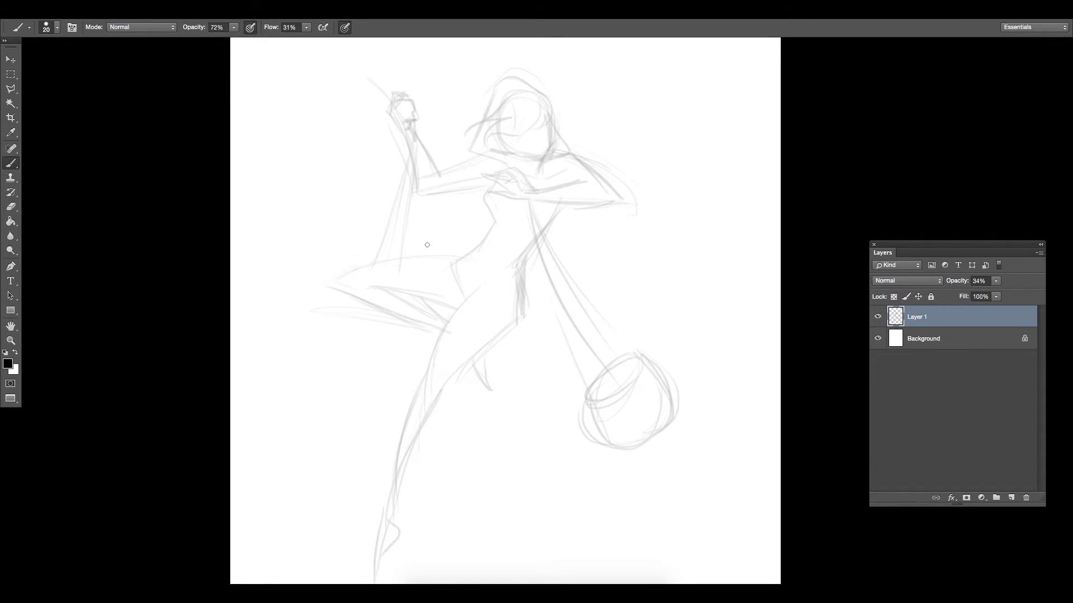
Add costume lines at the hip, waist and chest of the figure.
{"action": "left_click_drag", "start_coordinate": [469, 249], "coordinate": [460, 284]}
{"action": "mouse_move", "coordinate": [520, 266]}
{"action": "left_mouse_down"}
{"action": "mouse_move", "coordinate": [491, 282]}
{"action": "mouse_move", "coordinate": [527, 281]}
{"action": "mouse_move", "coordinate": [526, 254]}
{"action": "left_mouse_up"}
{"action": "mouse_move", "coordinate": [504, 196]}
{"action": "left_mouse_down"}
{"action": "mouse_move", "coordinate": [503, 221]}
{"action": "mouse_move", "coordinate": [539, 201]}
{"action": "left_mouse_up"}
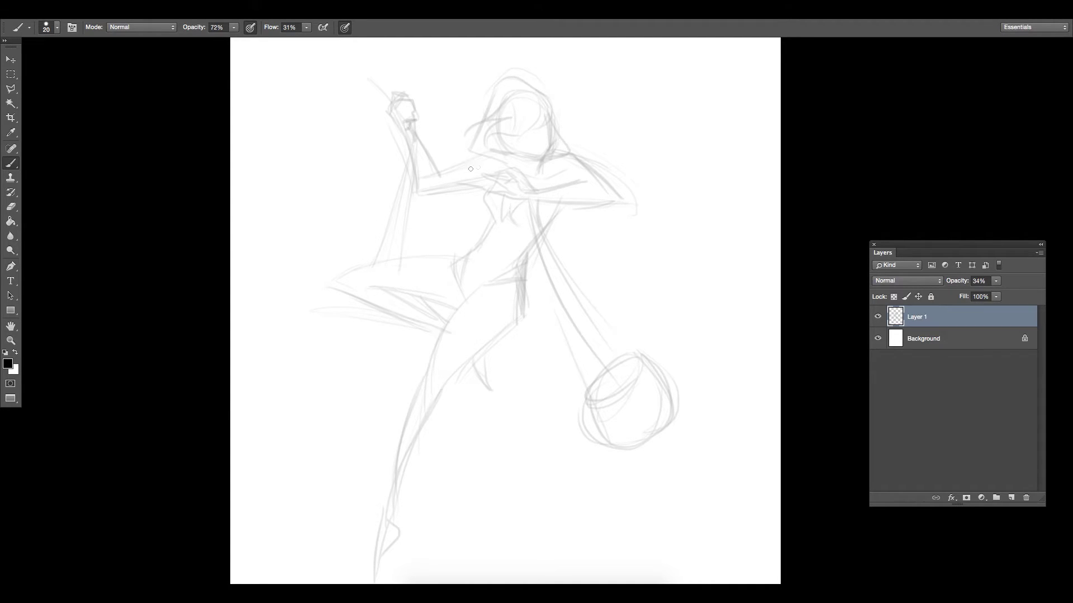
Lasso the raised arm and shift it slightly closer to the body with Free Transform.
{"action": "left_click_drag", "start_coordinate": [10, 89], "coordinate": [37, 87]}
{"action": "mouse_move", "coordinate": [367, 215]}
{"action": "left_mouse_down"}
{"action": "mouse_move", "coordinate": [364, 249]}
{"action": "mouse_move", "coordinate": [438, 234]}
{"action": "left_mouse_up"}
{"action": "mouse_move", "coordinate": [344, 218]}
{"action": "left_mouse_down"}
{"action": "mouse_move", "coordinate": [448, 201]}
{"action": "mouse_move", "coordinate": [335, 213]}
{"action": "left_mouse_up"}
{"action": "key", "text": "ctrl+t"}
{"action": "left_click_drag", "start_coordinate": [434, 209], "coordinate": [442, 212]}
{"action": "key", "text": "Return"}
Redraw the standing leg's lower half with the Brush, angling the calf outward and ending in a new pointed foot.
{"action": "key", "text": "ctrl+minus"}
{"action": "key", "text": "ctrl+minus"}
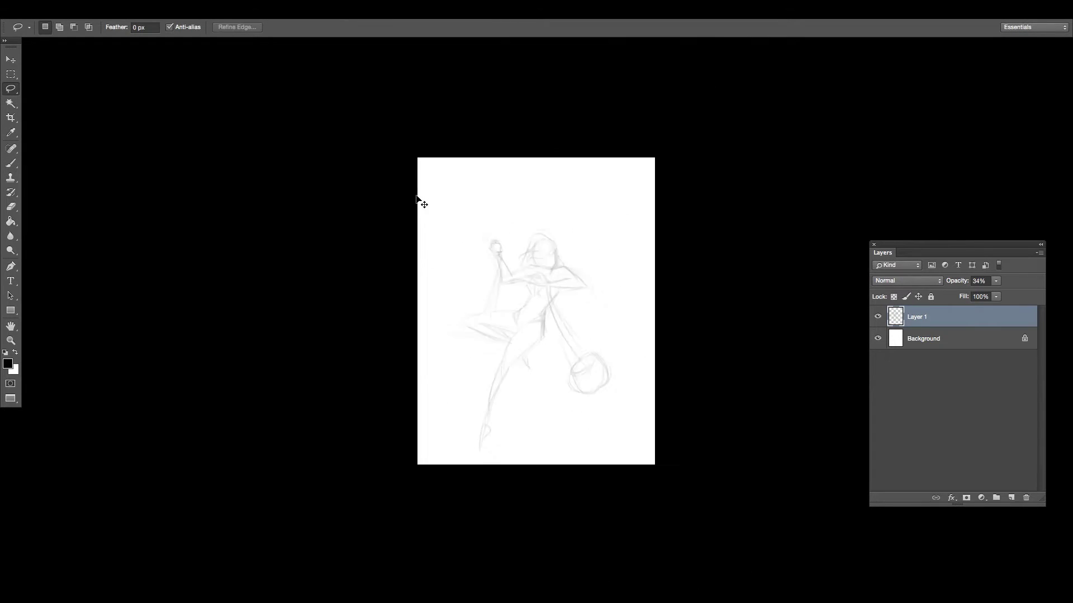
{"action": "key", "text": "ctrl+plus"}
{"action": "key", "text": "ctrl+plus"}
{"action": "key", "text": "b"}
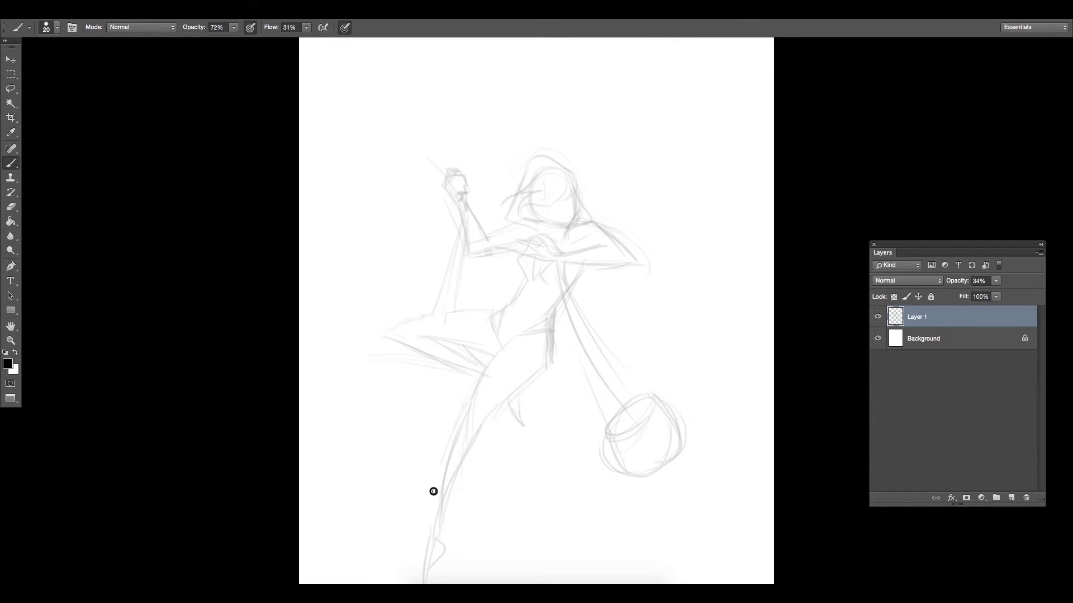
{"action": "mouse_move", "coordinate": [478, 423]}
{"action": "left_mouse_down"}
{"action": "mouse_move", "coordinate": [417, 525]}
{"action": "mouse_move", "coordinate": [433, 511]}
{"action": "mouse_move", "coordinate": [425, 531]}
{"action": "left_mouse_up"}
{"action": "mouse_move", "coordinate": [475, 429]}
{"action": "left_mouse_down"}
{"action": "mouse_move", "coordinate": [433, 480]}
{"action": "mouse_move", "coordinate": [412, 556]}
{"action": "left_mouse_up"}
{"action": "left_click_drag", "start_coordinate": [435, 512], "coordinate": [440, 497]}
{"action": "left_click_drag", "start_coordinate": [474, 427], "coordinate": [478, 428]}
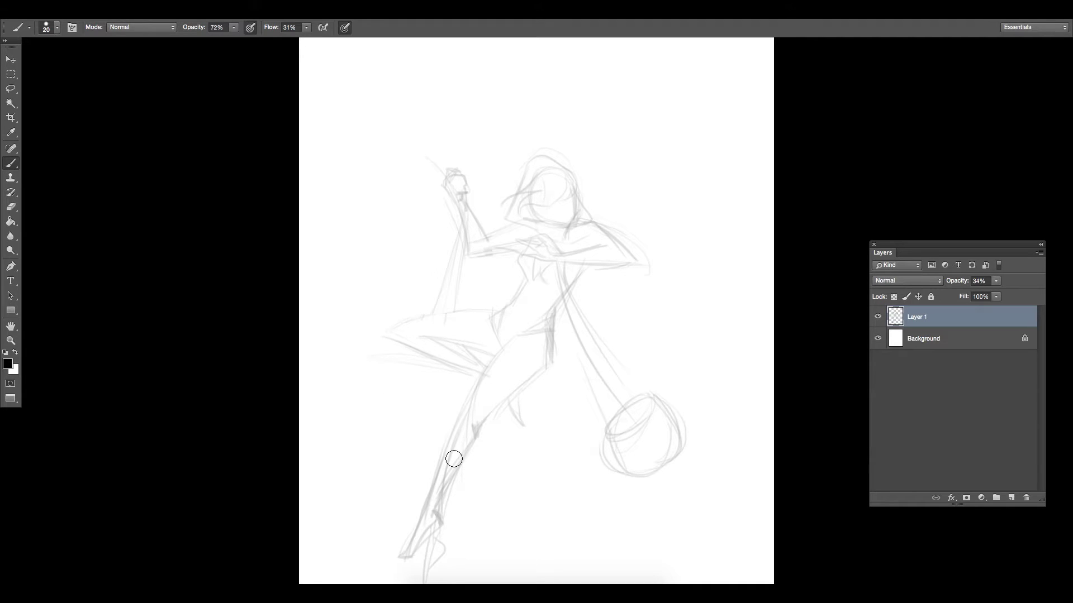
{"action": "mouse_move", "coordinate": [424, 575]}
{"action": "left_mouse_down"}
{"action": "mouse_move", "coordinate": [449, 539]}
{"action": "mouse_move", "coordinate": [404, 560]}
{"action": "left_mouse_up"}
{"action": "left_click_drag", "start_coordinate": [405, 552], "coordinate": [411, 548]}
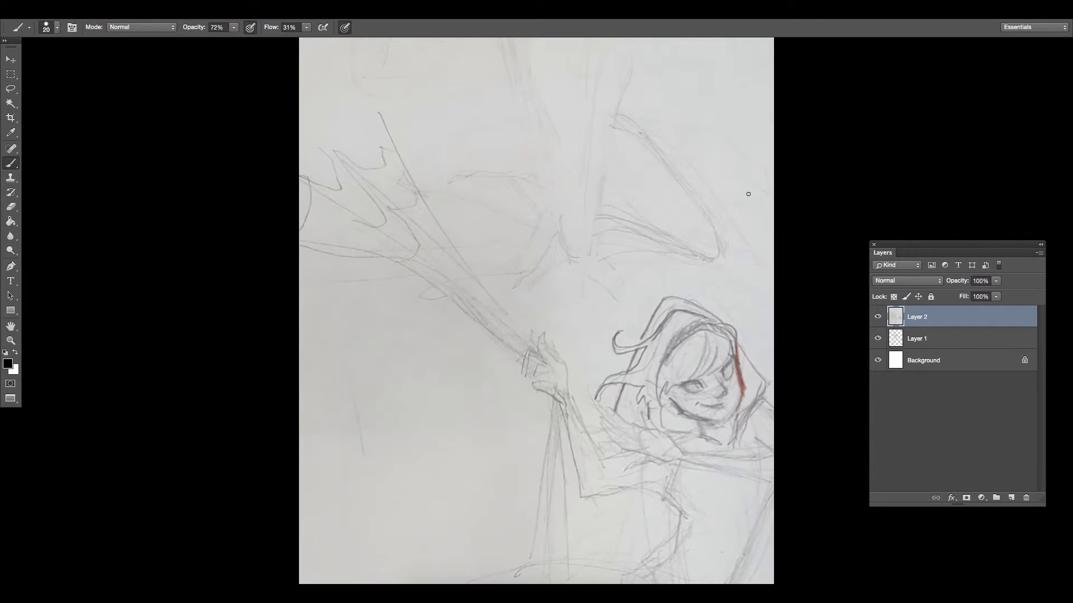
Scale the pencil sketch on Layer 2 down to about 66% and set its blend mode to Multiply.
{"action": "key", "text": "ctrl+minus"}
{"action": "key", "text": "ctrl+minus"}
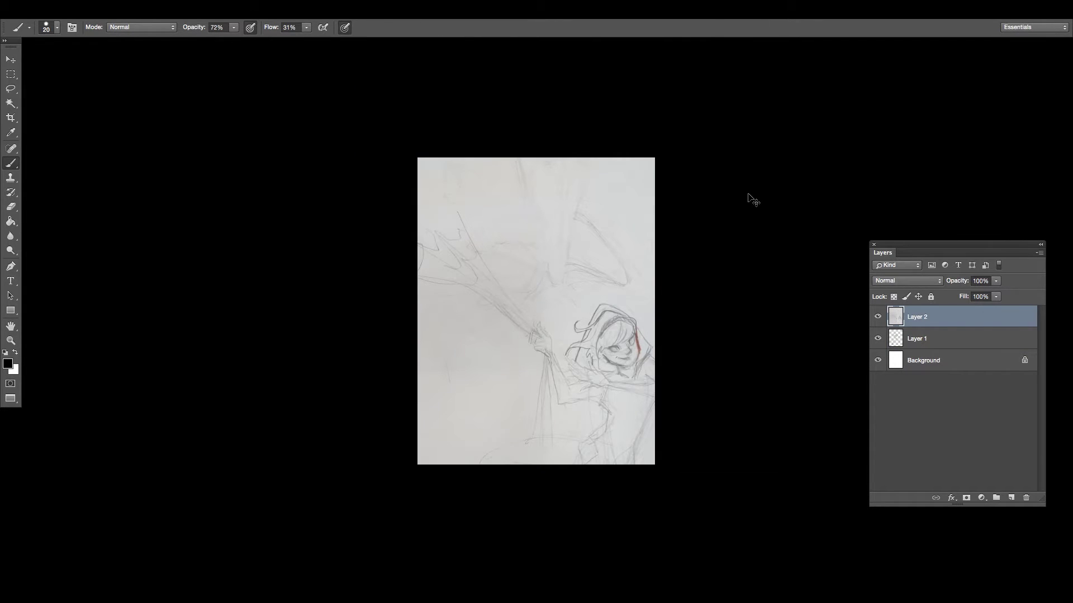
{"action": "key", "text": "ctrl+t"}
{"action": "left_click_drag", "start_coordinate": [417, 158], "coordinate": [529, 296]}
{"action": "left_click_drag", "start_coordinate": [575, 343], "coordinate": [515, 182]}
{"action": "left_click_drag", "start_coordinate": [618, 140], "coordinate": [591, 184]}
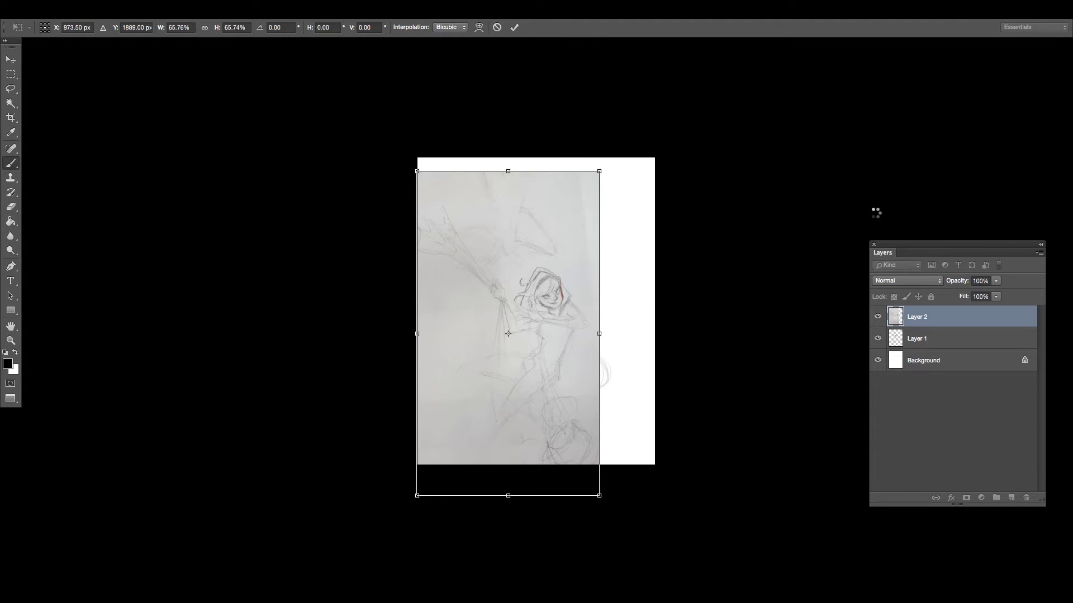
{"action": "key", "text": "Return"}
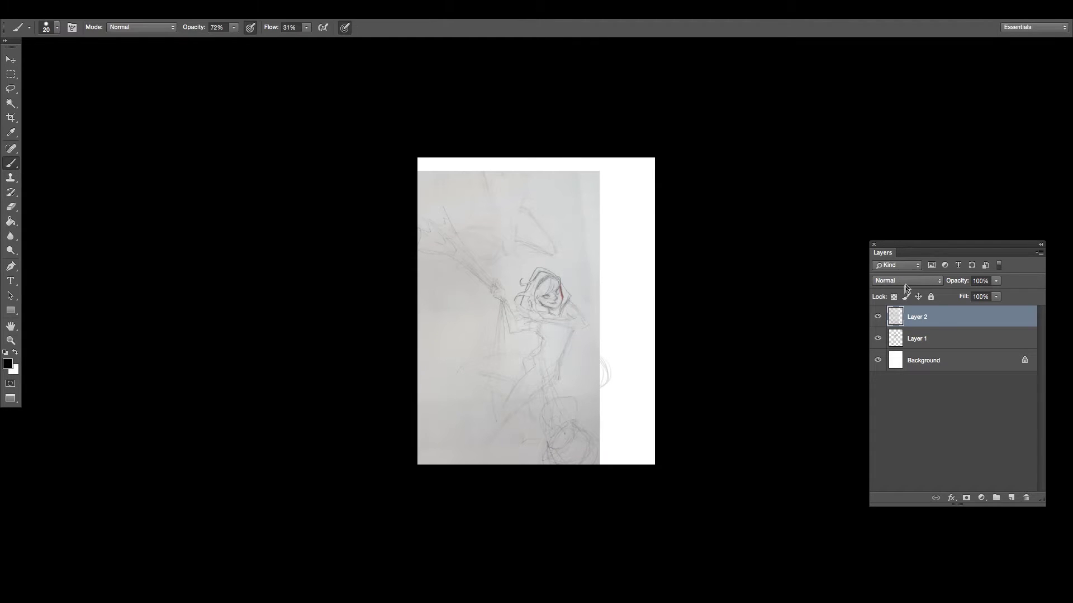
{"action": "left_click", "coordinate": [906, 284]}
{"action": "left_click", "coordinate": [908, 313]}
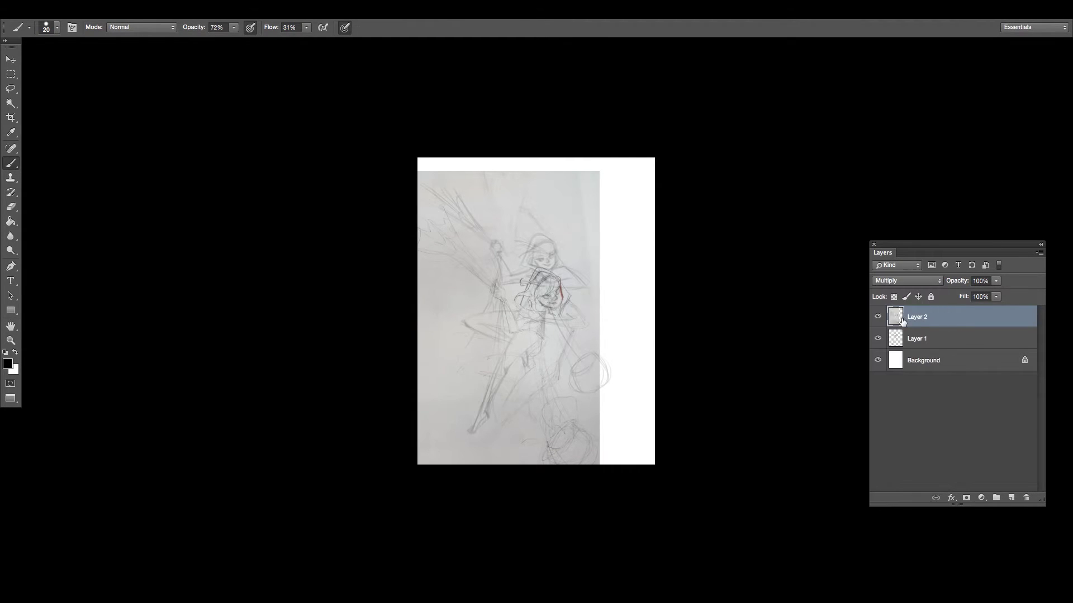
Scale the pencil sketch to about 90% and move it so its figure lines up with the digital rough.
{"action": "key", "text": "super+equal"}
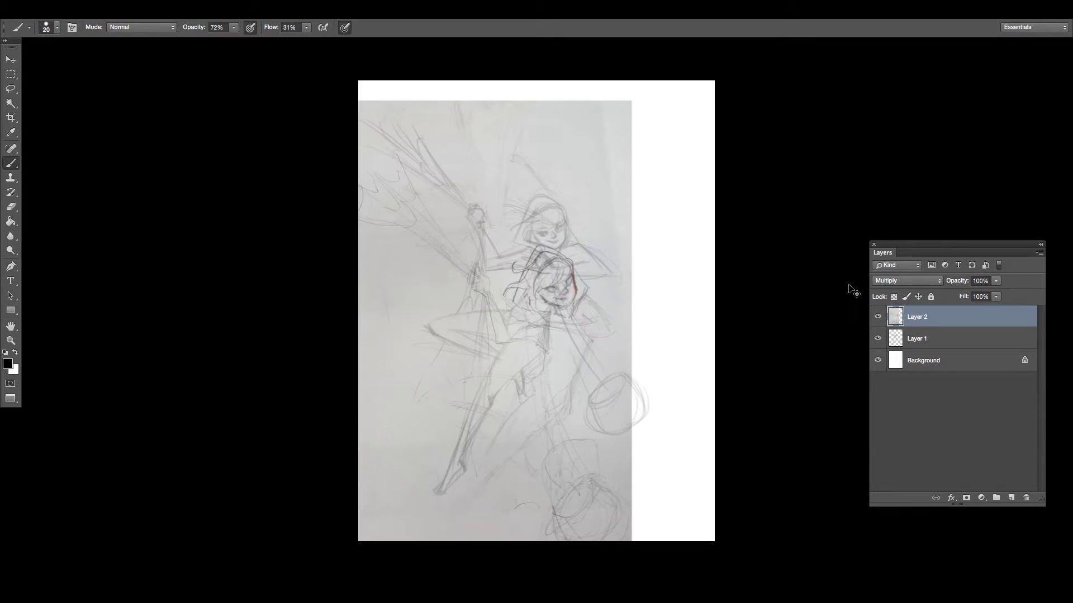
{"action": "key", "text": "super+t"}
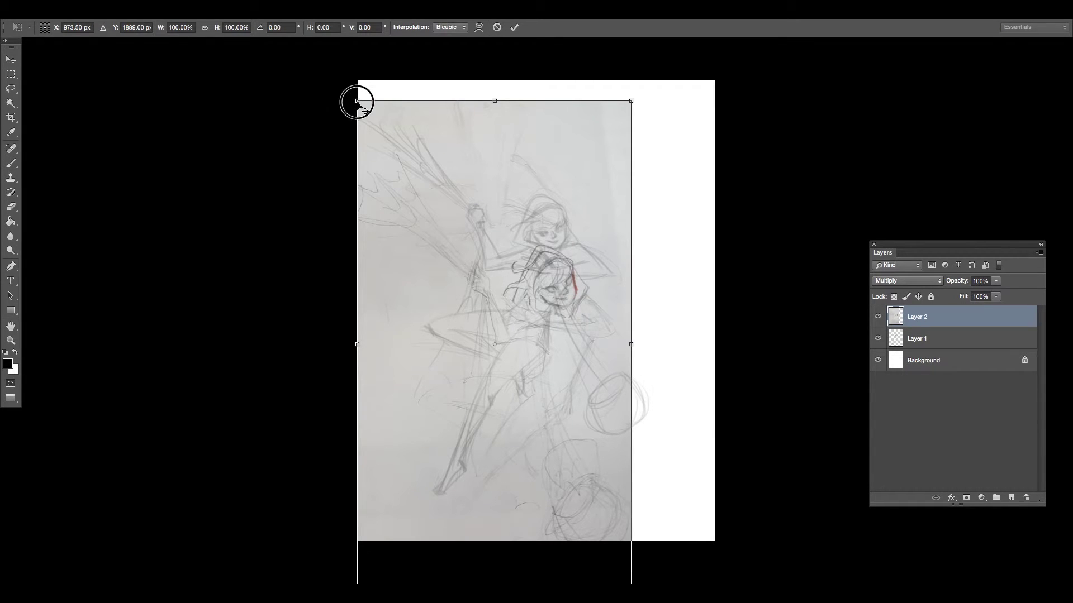
{"action": "left_click_drag", "start_coordinate": [355, 101], "coordinate": [388, 155]}
{"action": "left_click_drag", "start_coordinate": [504, 252], "coordinate": [505, 202]}
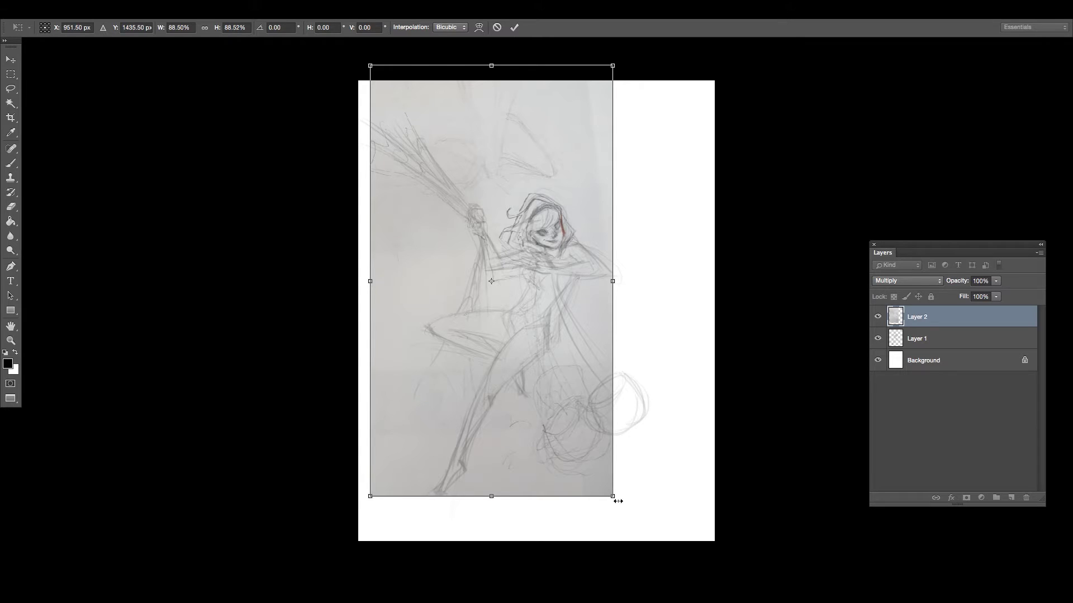
{"action": "left_click_drag", "start_coordinate": [618, 501], "coordinate": [616, 501]}
{"action": "left_click_drag", "start_coordinate": [523, 400], "coordinate": [518, 400]}
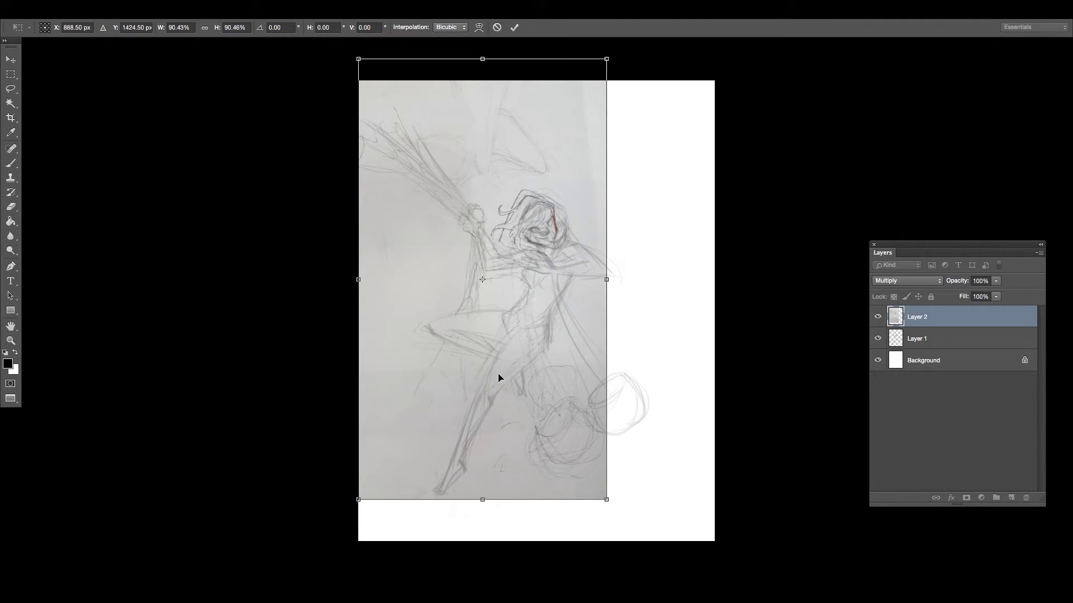
{"action": "key", "text": "b"}
{"action": "key", "text": "Return"}
Hide Layer 1 and add a new empty layer above the pencil sketch.
{"action": "left_click", "coordinate": [877, 338]}
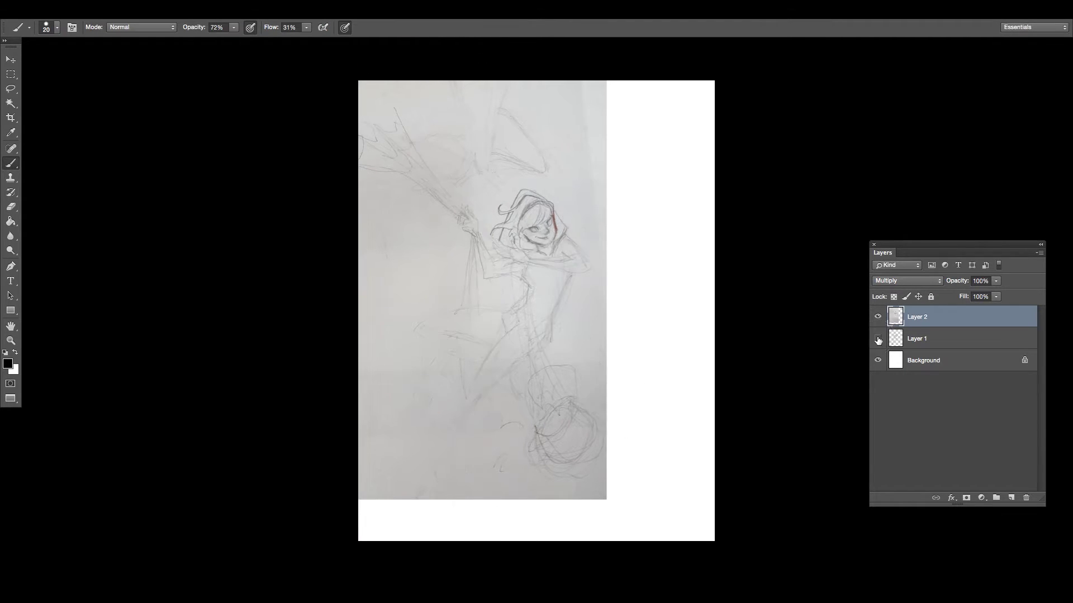
{"action": "left_click", "coordinate": [1011, 498]}
{"action": "key", "text": "ctrl+plus"}
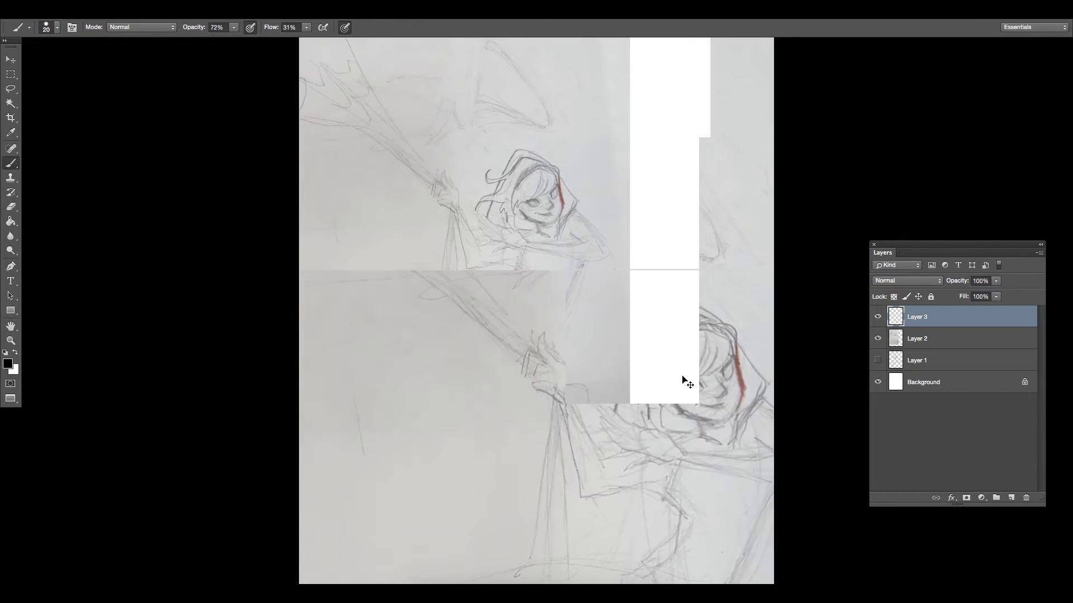
Lower the opacity of the pencil sketch on Layer 2 to 51%.
{"action": "left_click", "coordinate": [942, 339]}
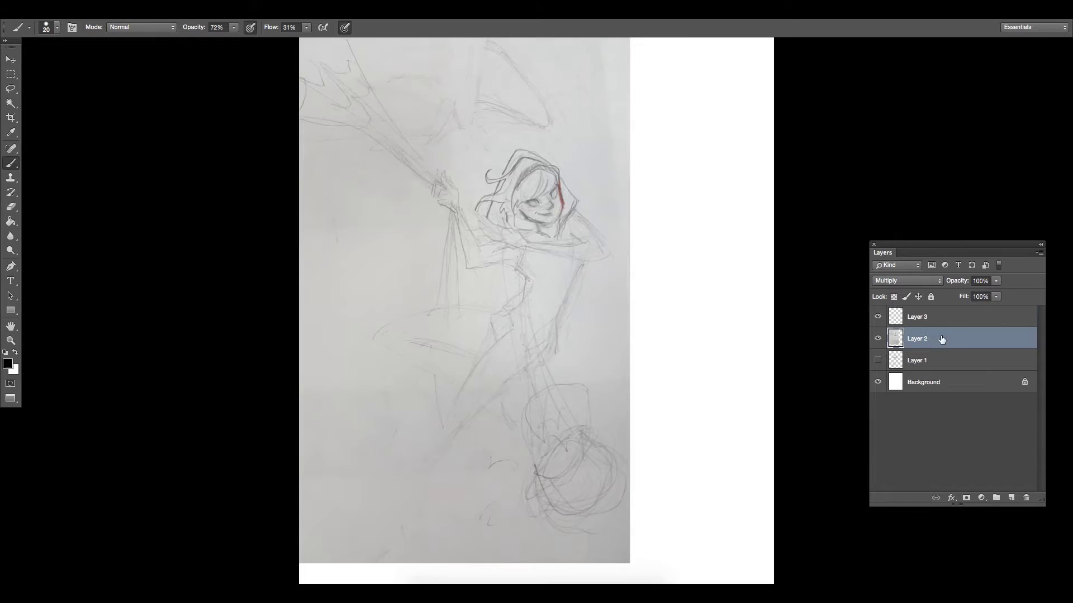
{"action": "left_click", "coordinate": [961, 285]}
{"action": "left_click_drag", "start_coordinate": [961, 285], "coordinate": [941, 287]}
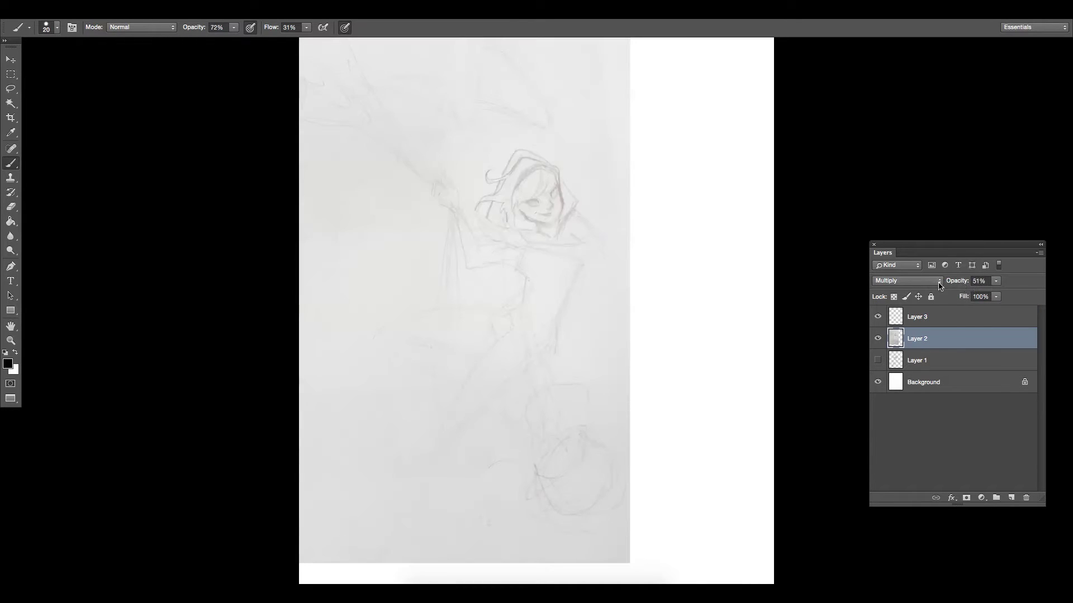
On Layer 3, trace the front forearm's edge and the raised arm's outer outline down to the chest.
{"action": "left_click", "coordinate": [921, 318]}
{"action": "scroll", "coordinate": [617, 251], "scroll_direction": "up", "scroll_amount": 5}
{"action": "scroll", "coordinate": [618, 254], "scroll_direction": "right", "scroll_amount": 2}
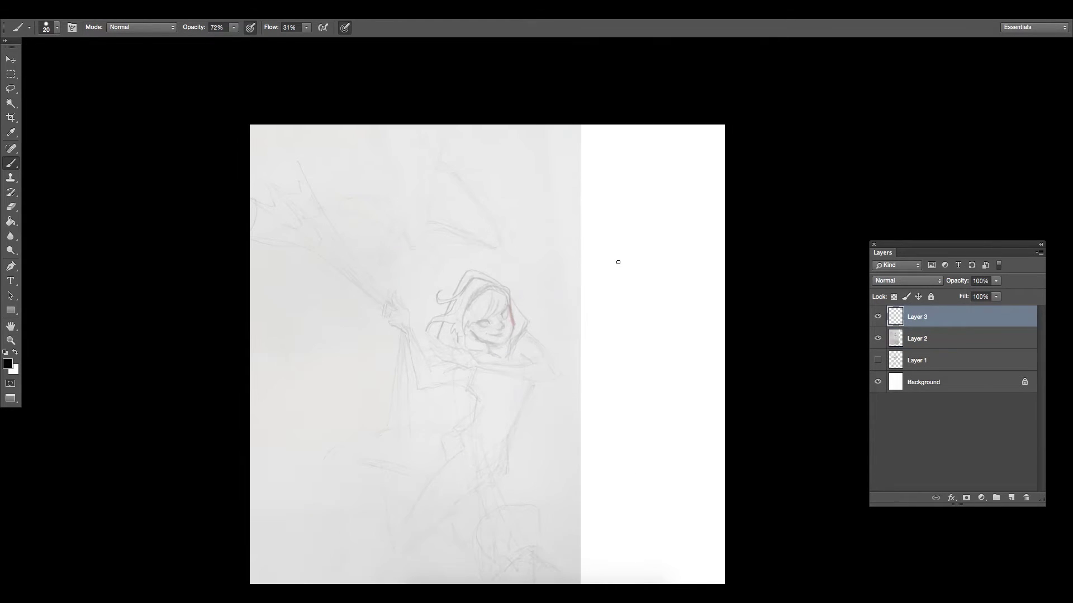
{"action": "key", "text": "super+plus"}
{"action": "scroll", "coordinate": [619, 267], "scroll_direction": "up", "scroll_amount": 3}
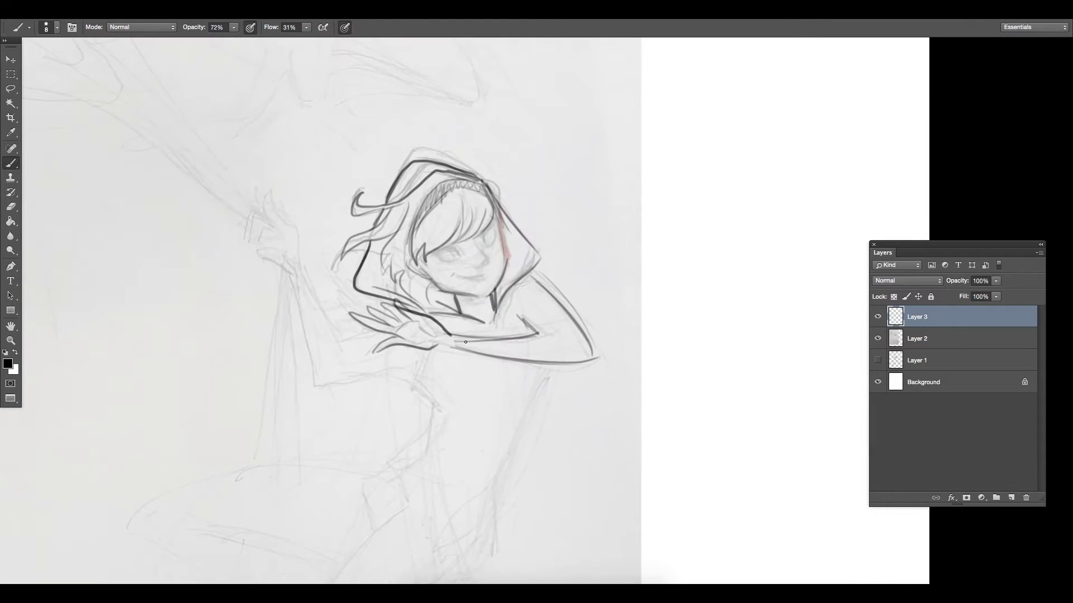
{"action": "left_click_drag", "start_coordinate": [437, 345], "coordinate": [483, 356]}
{"action": "mouse_move", "coordinate": [291, 277]}
{"action": "left_mouse_down"}
{"action": "mouse_move", "coordinate": [319, 376]}
{"action": "mouse_move", "coordinate": [414, 361]}
{"action": "mouse_move", "coordinate": [415, 378]}
{"action": "left_mouse_up"}
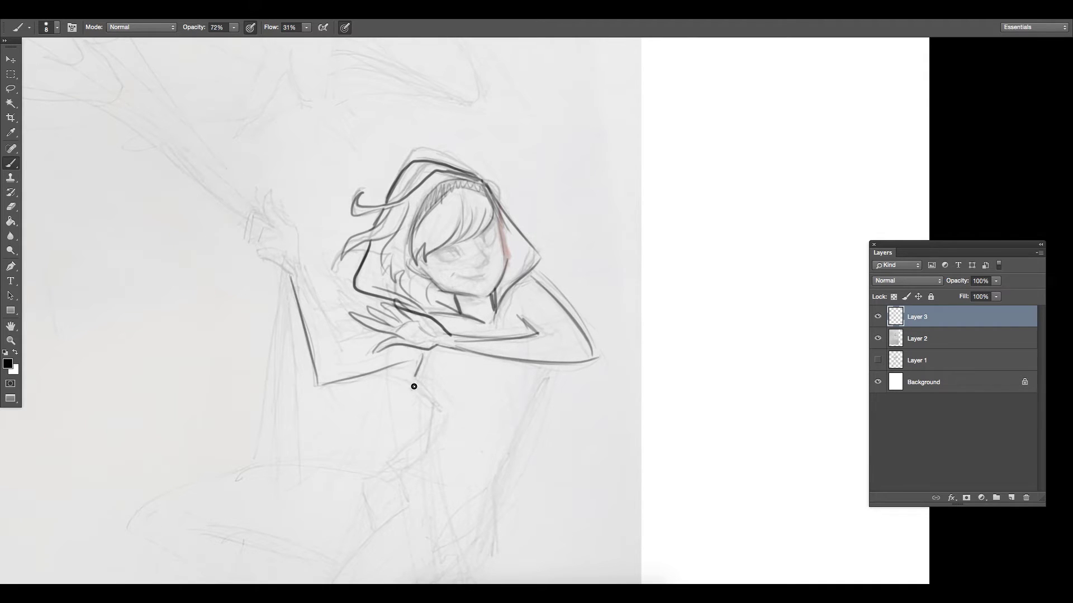
{"action": "left_click_drag", "start_coordinate": [537, 372], "coordinate": [501, 508]}
{"action": "key", "text": "ctrl+z"}
{"action": "key", "text": "ctrl+z"}
{"action": "key", "text": "ctrl+z"}
Trace both sides of the torso, the raised forearm's inner edge and the wrist with dark lines.
{"action": "left_click_drag", "start_coordinate": [533, 372], "coordinate": [488, 512]}
{"action": "mouse_move", "coordinate": [414, 466]}
{"action": "left_mouse_down"}
{"action": "mouse_move", "coordinate": [385, 478]}
{"action": "mouse_move", "coordinate": [432, 409]}
{"action": "left_mouse_up"}
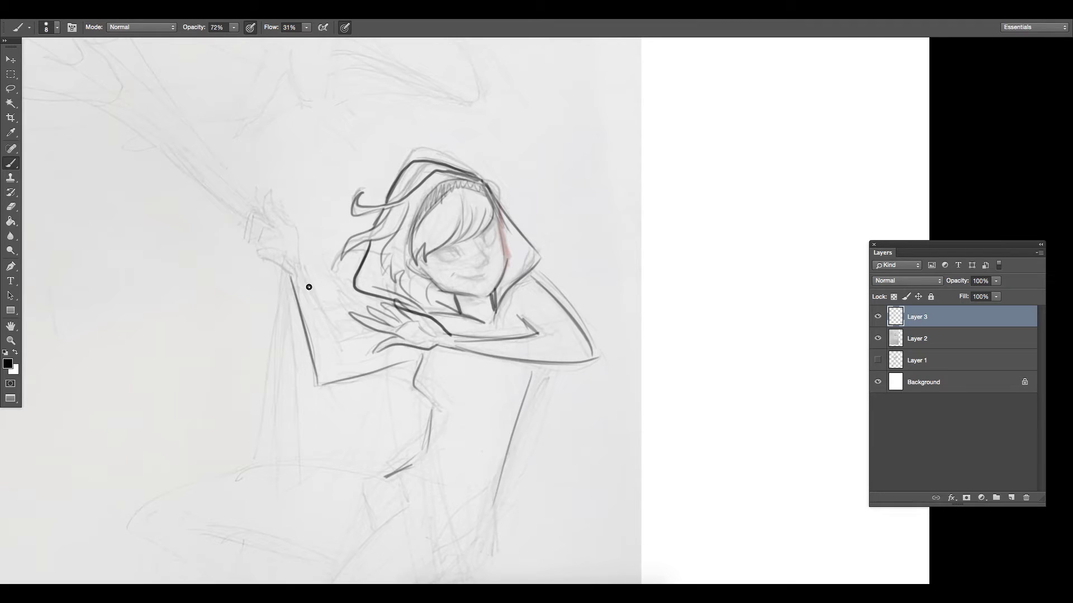
{"action": "mouse_move", "coordinate": [303, 279]}
{"action": "left_mouse_down"}
{"action": "mouse_move", "coordinate": [347, 352]}
{"action": "mouse_move", "coordinate": [375, 333]}
{"action": "left_mouse_up"}
{"action": "mouse_move", "coordinate": [264, 261]}
{"action": "left_mouse_down"}
{"action": "mouse_move", "coordinate": [291, 277]}
{"action": "mouse_move", "coordinate": [273, 243]}
{"action": "mouse_move", "coordinate": [295, 240]}
{"action": "mouse_move", "coordinate": [305, 273]}
{"action": "left_mouse_up"}
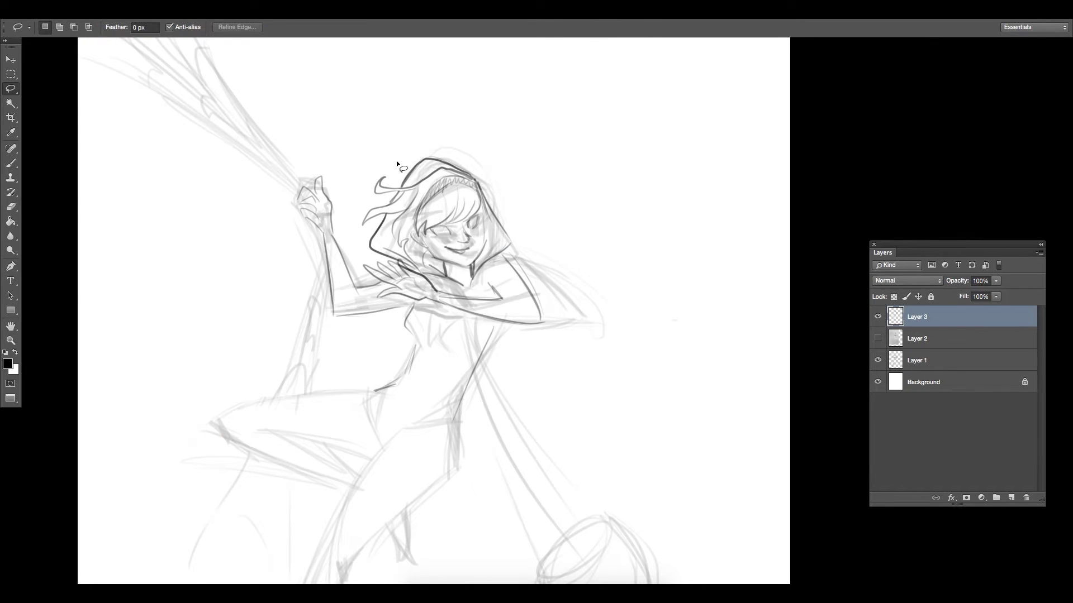
{"action": "key", "text": "e"}
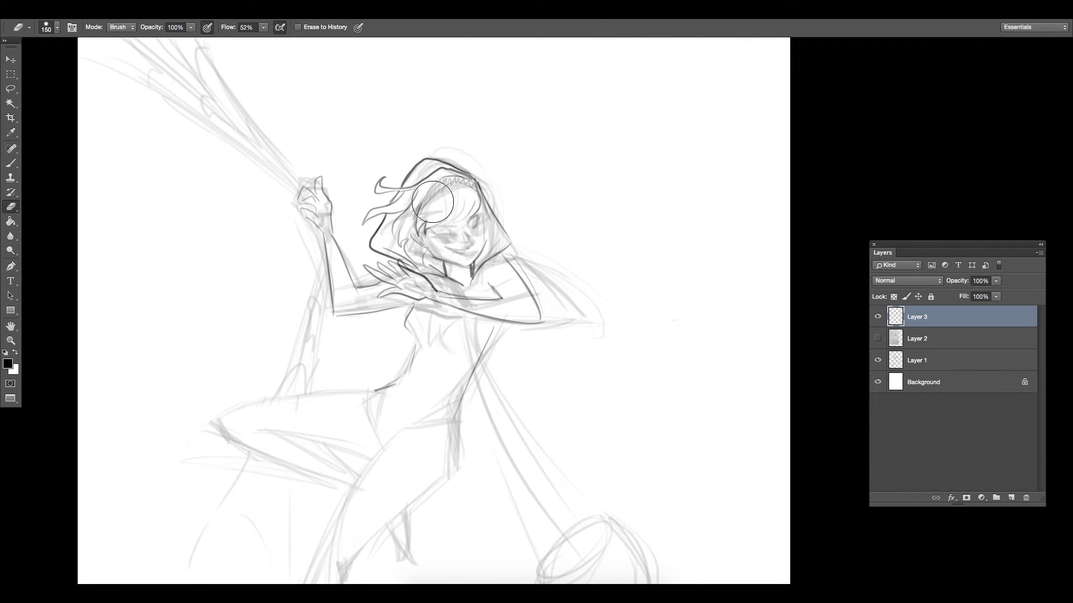
{"action": "left_click_drag", "start_coordinate": [432, 202], "coordinate": [448, 238]}
{"action": "key", "text": "super+z"}
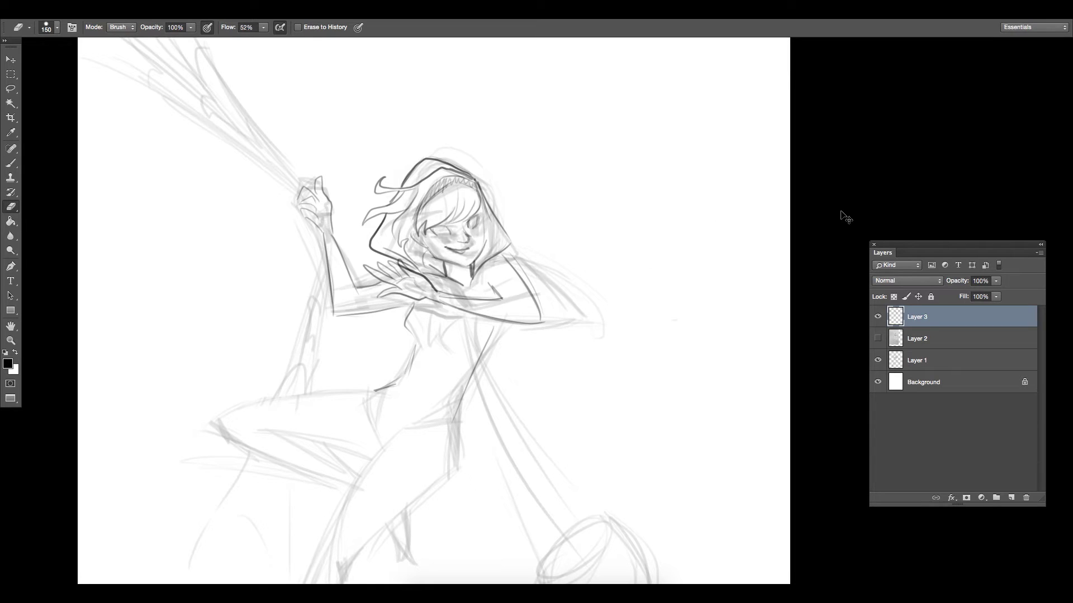
On Layer 1, erase the old rough lines around the face, hands, arms and torso, leaving the darker traced lines.
{"action": "left_click", "coordinate": [917, 339]}
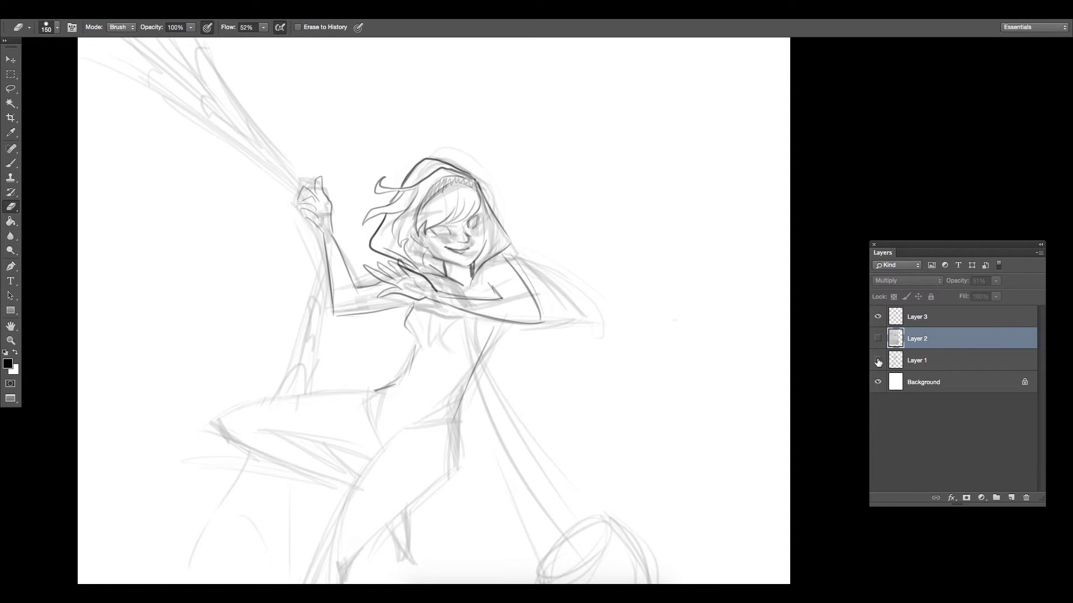
{"action": "left_click", "coordinate": [878, 361]}
{"action": "left_click", "coordinate": [878, 361]}
{"action": "left_click", "coordinate": [908, 369]}
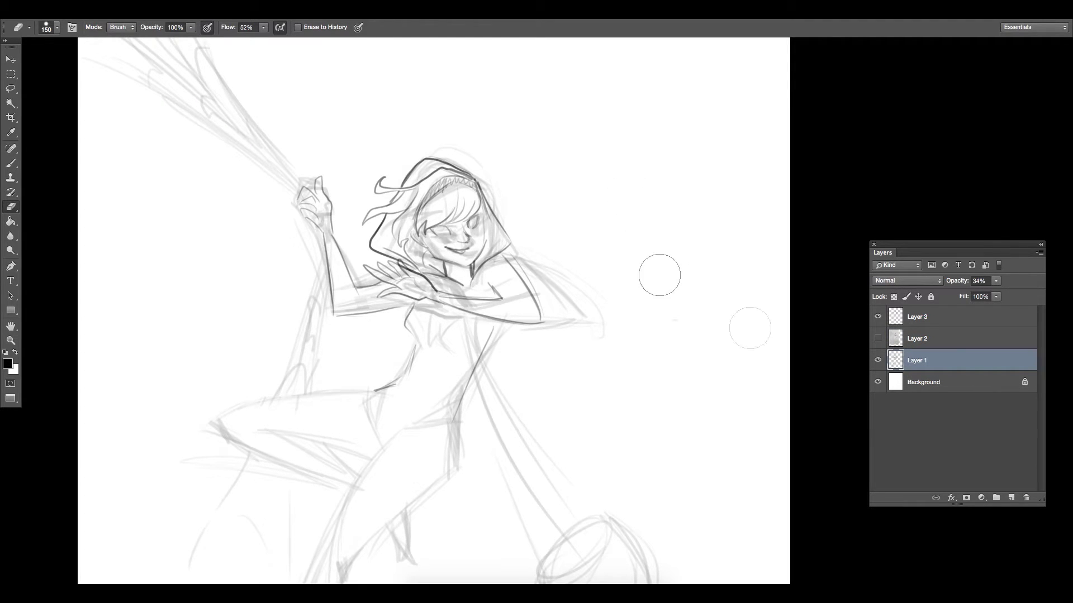
{"action": "mouse_move", "coordinate": [563, 360]}
{"action": "left_mouse_down"}
{"action": "mouse_move", "coordinate": [471, 283]}
{"action": "mouse_move", "coordinate": [430, 298]}
{"action": "mouse_move", "coordinate": [375, 275]}
{"action": "mouse_move", "coordinate": [342, 311]}
{"action": "mouse_move", "coordinate": [360, 320]}
{"action": "mouse_move", "coordinate": [351, 266]}
{"action": "mouse_move", "coordinate": [318, 249]}
{"action": "mouse_move", "coordinate": [335, 226]}
{"action": "mouse_move", "coordinate": [325, 178]}
{"action": "mouse_move", "coordinate": [319, 225]}
{"action": "mouse_move", "coordinate": [330, 217]}
{"action": "mouse_move", "coordinate": [459, 280]}
{"action": "mouse_move", "coordinate": [435, 239]}
{"action": "mouse_move", "coordinate": [415, 275]}
{"action": "mouse_move", "coordinate": [473, 214]}
{"action": "mouse_move", "coordinate": [519, 268]}
{"action": "mouse_move", "coordinate": [451, 152]}
{"action": "mouse_move", "coordinate": [464, 214]}
{"action": "mouse_move", "coordinate": [465, 187]}
{"action": "mouse_move", "coordinate": [624, 317]}
{"action": "mouse_move", "coordinate": [587, 349]}
{"action": "mouse_move", "coordinate": [546, 324]}
{"action": "mouse_move", "coordinate": [480, 338]}
{"action": "mouse_move", "coordinate": [436, 332]}
{"action": "mouse_move", "coordinate": [417, 311]}
{"action": "mouse_move", "coordinate": [434, 313]}
{"action": "mouse_move", "coordinate": [451, 281]}
{"action": "mouse_move", "coordinate": [427, 258]}
{"action": "left_mouse_up"}
{"action": "key", "text": "ctrl+z"}
{"action": "mouse_move", "coordinate": [438, 287]}
{"action": "left_mouse_down"}
{"action": "mouse_move", "coordinate": [452, 299]}
{"action": "mouse_move", "coordinate": [461, 285]}
{"action": "mouse_move", "coordinate": [506, 290]}
{"action": "mouse_move", "coordinate": [564, 313]}
{"action": "mouse_move", "coordinate": [514, 289]}
{"action": "mouse_move", "coordinate": [572, 292]}
{"action": "left_mouse_up"}
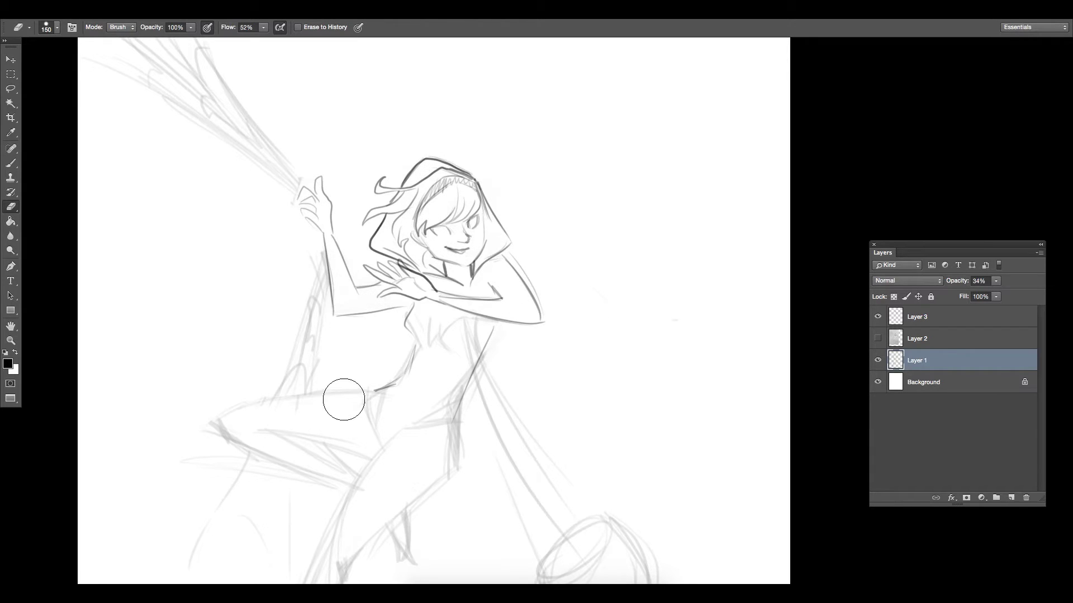
{"action": "mouse_move", "coordinate": [310, 415]}
{"action": "left_mouse_down"}
{"action": "mouse_move", "coordinate": [438, 464]}
{"action": "mouse_move", "coordinate": [429, 450]}
{"action": "mouse_move", "coordinate": [435, 386]}
{"action": "mouse_move", "coordinate": [472, 354]}
{"action": "left_mouse_up"}
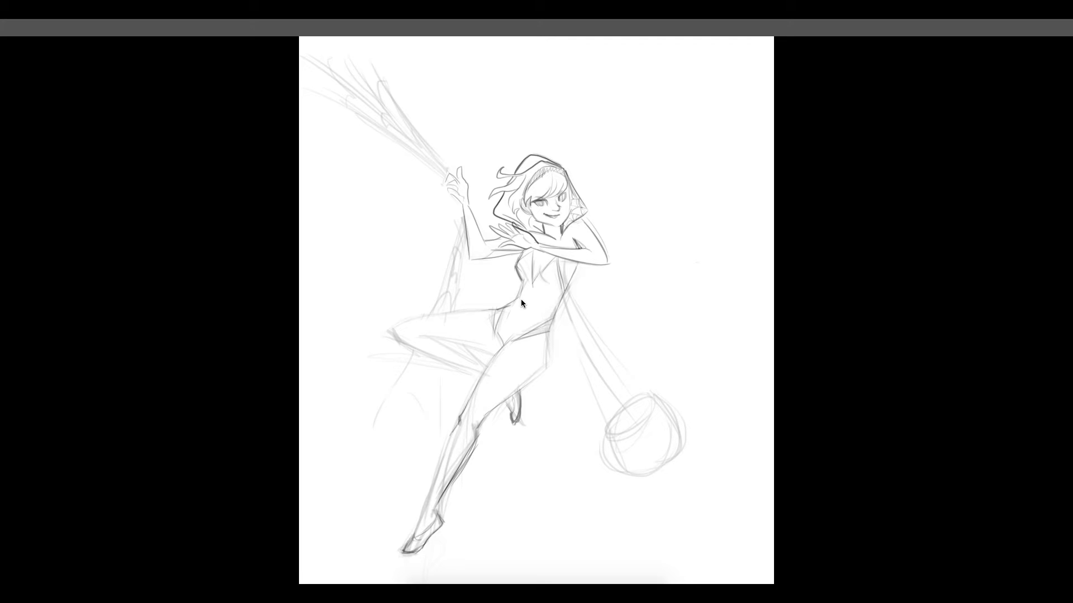
Draw wavy test strokes beside the figure on Layer 4 with the 40 px brush and open its Transfer settings.
{"action": "key", "text": "Tab"}
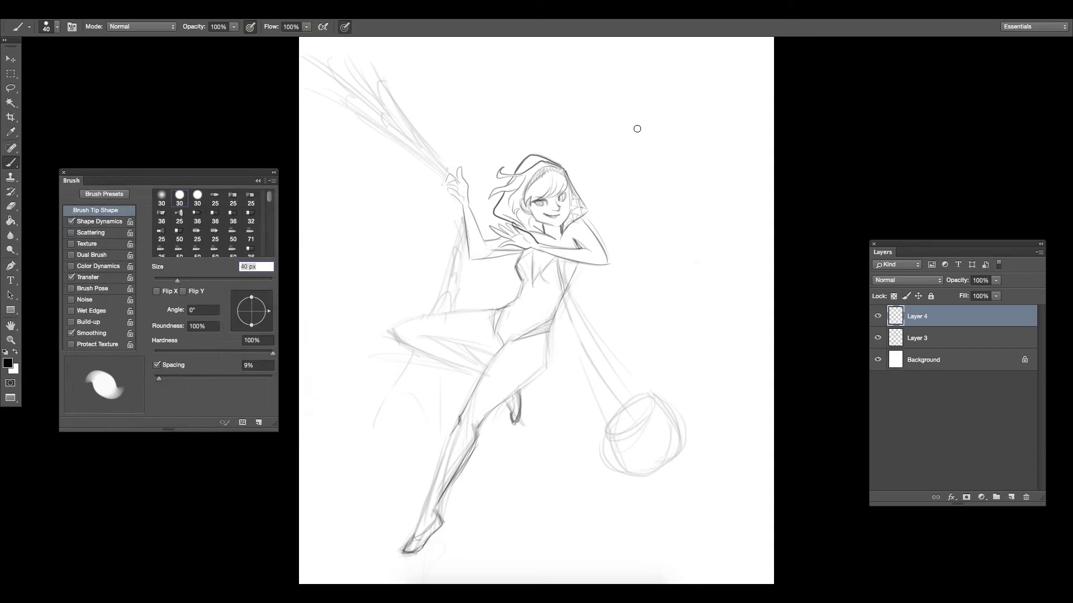
{"action": "left_click_drag", "start_coordinate": [620, 79], "coordinate": [666, 236]}
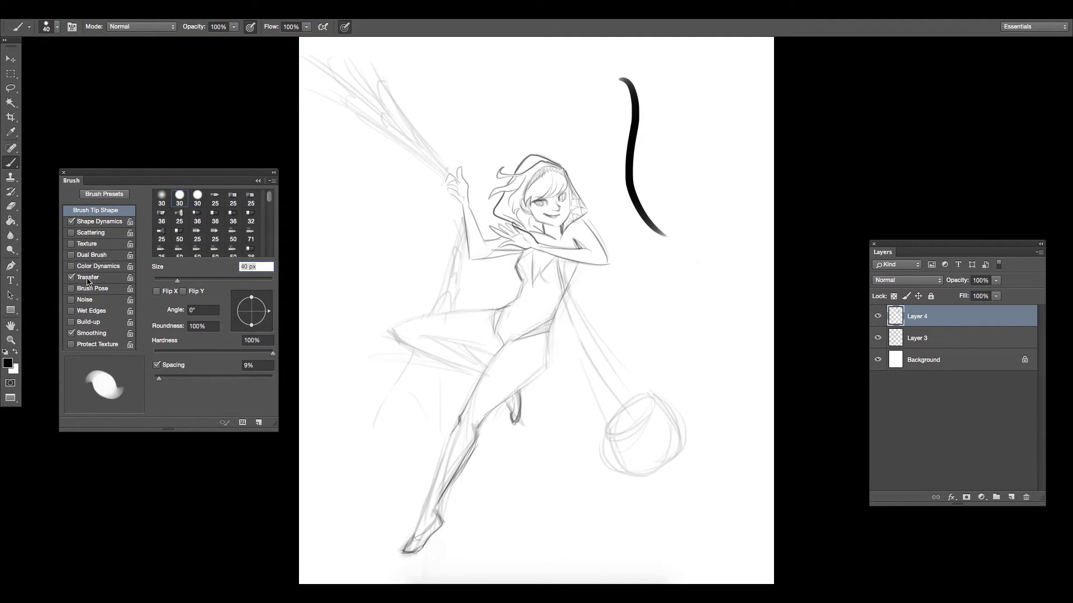
{"action": "left_click", "coordinate": [89, 277]}
{"action": "mouse_move", "coordinate": [675, 112]}
{"action": "left_mouse_down"}
{"action": "mouse_move", "coordinate": [665, 136]}
{"action": "mouse_move", "coordinate": [691, 213]}
{"action": "left_mouse_up"}
{"action": "left_click_drag", "start_coordinate": [703, 77], "coordinate": [715, 212]}
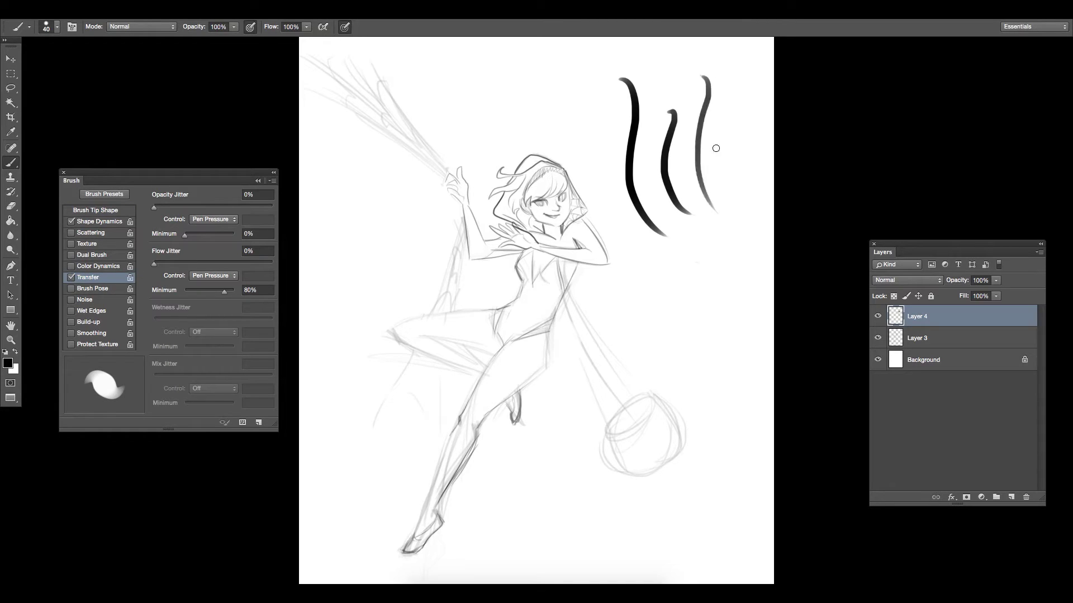
Turn off the brush's pressure overrides for size and opacity and draw a test stroke above the hood.
{"action": "left_click", "coordinate": [343, 28]}
{"action": "left_click", "coordinate": [251, 27]}
{"action": "left_click_drag", "start_coordinate": [561, 81], "coordinate": [590, 173]}
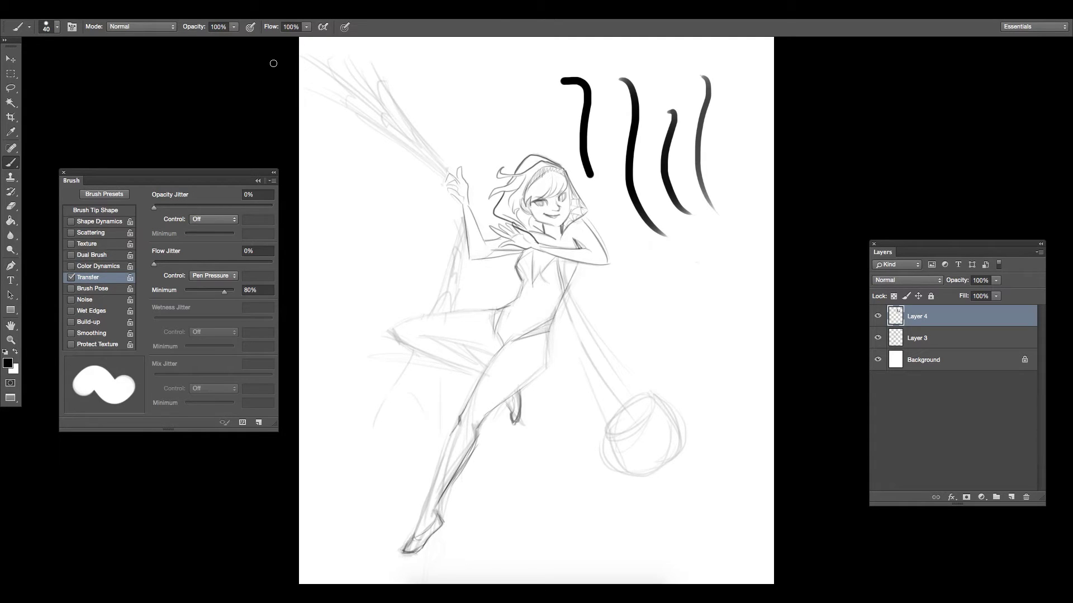
Enable Shape Dynamics, adjust its size control, and test pen-pressure Transfer with minimum opacity 81% and minimum flow 4%.
{"action": "left_click", "coordinate": [102, 223]}
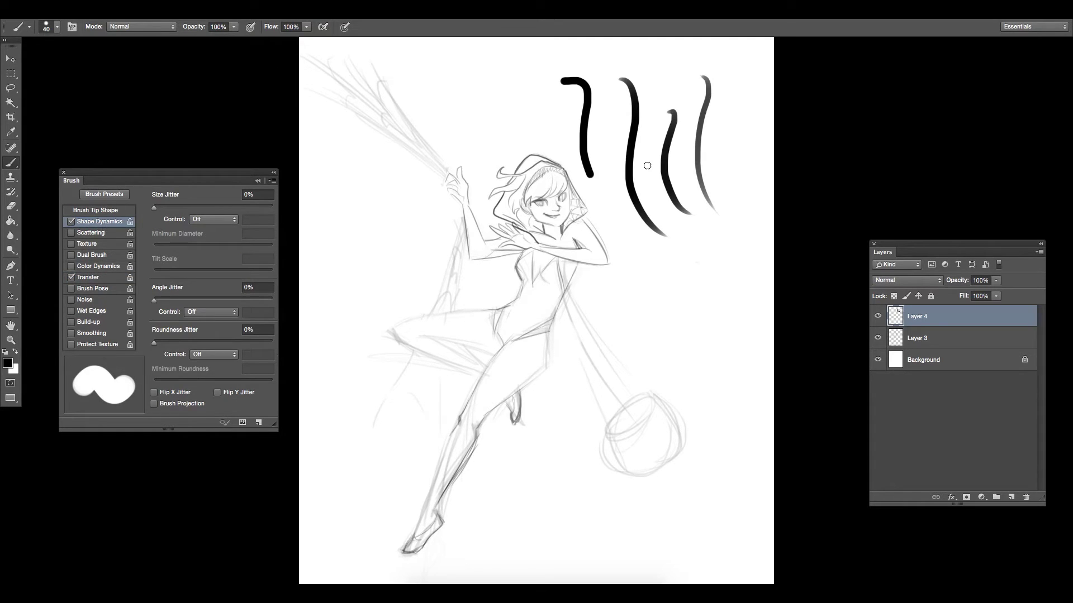
{"action": "left_click_drag", "start_coordinate": [736, 105], "coordinate": [726, 222]}
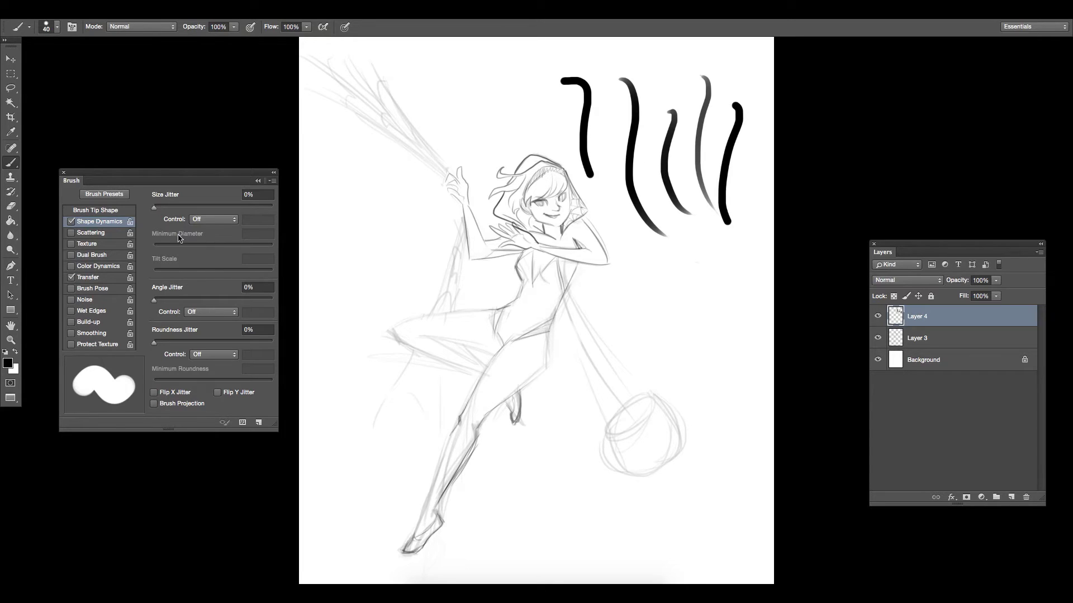
{"action": "left_click", "coordinate": [214, 219]}
{"action": "left_click_drag", "start_coordinate": [361, 182], "coordinate": [339, 281]}
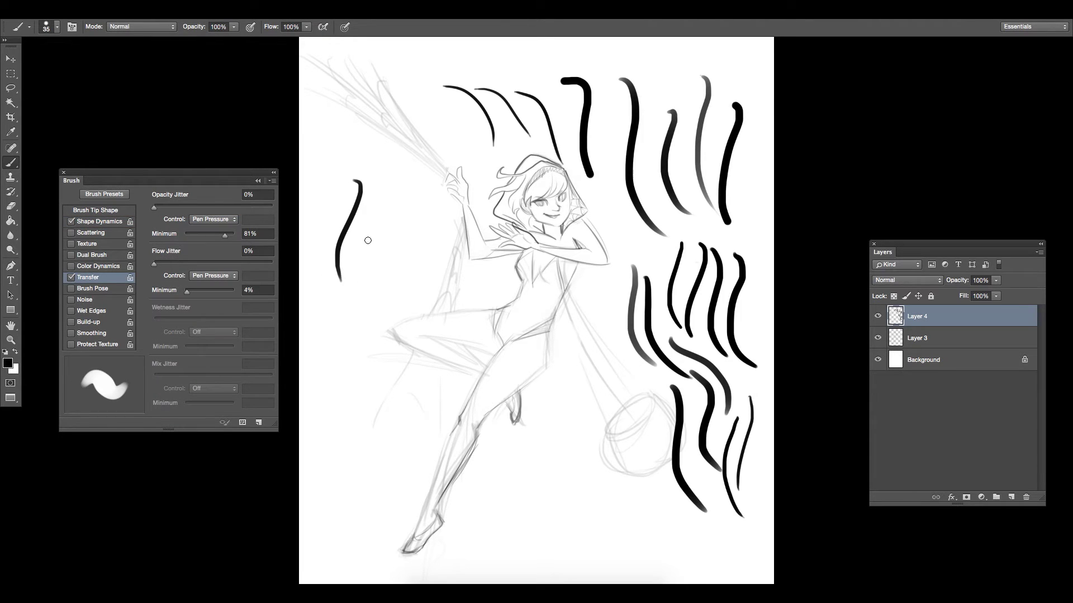
Add a new layer above the test strokes and reduce the brush size to 8 px for inking the face.
{"action": "left_click", "coordinate": [1011, 497]}
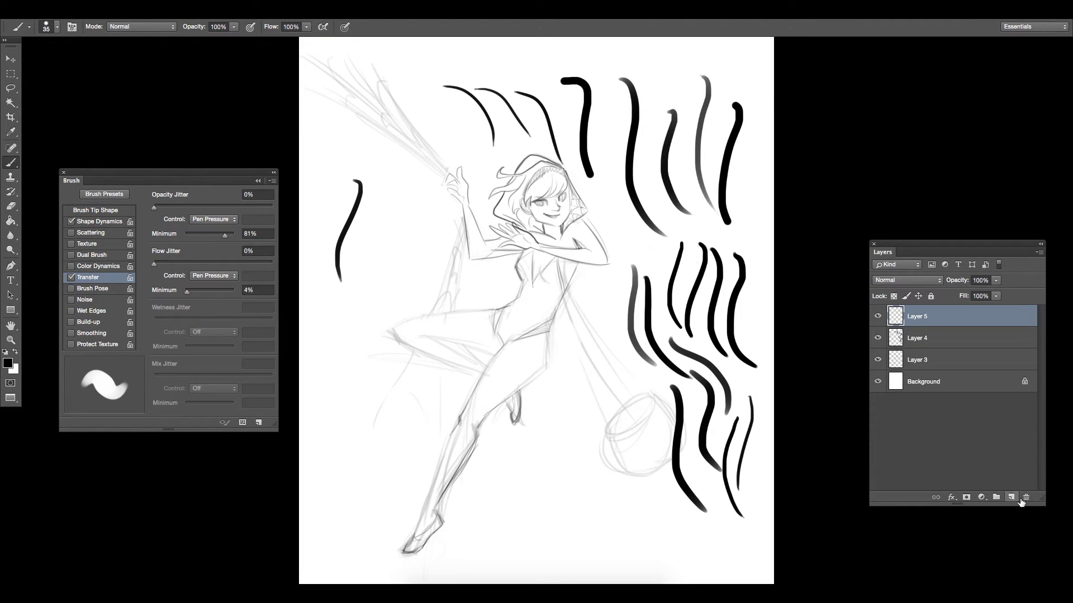
{"action": "key", "text": "super+equal"}
{"action": "key", "text": "super+equal"}
{"action": "key", "text": "super+equal"}
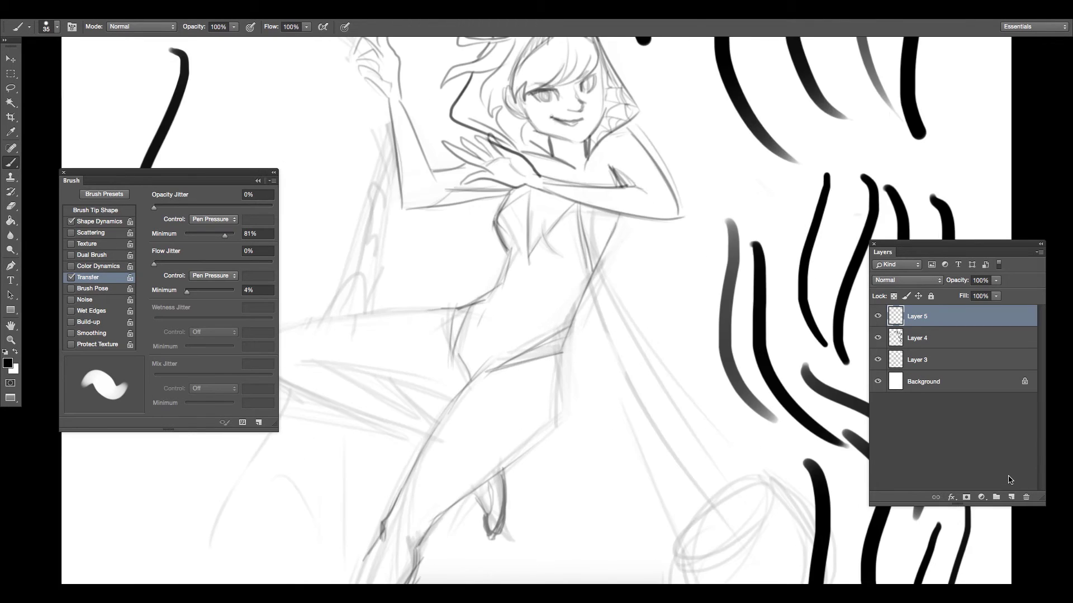
{"action": "key", "text": "super+equal"}
{"action": "scroll", "coordinate": [748, 498], "scroll_direction": "up", "scroll_amount": 12}
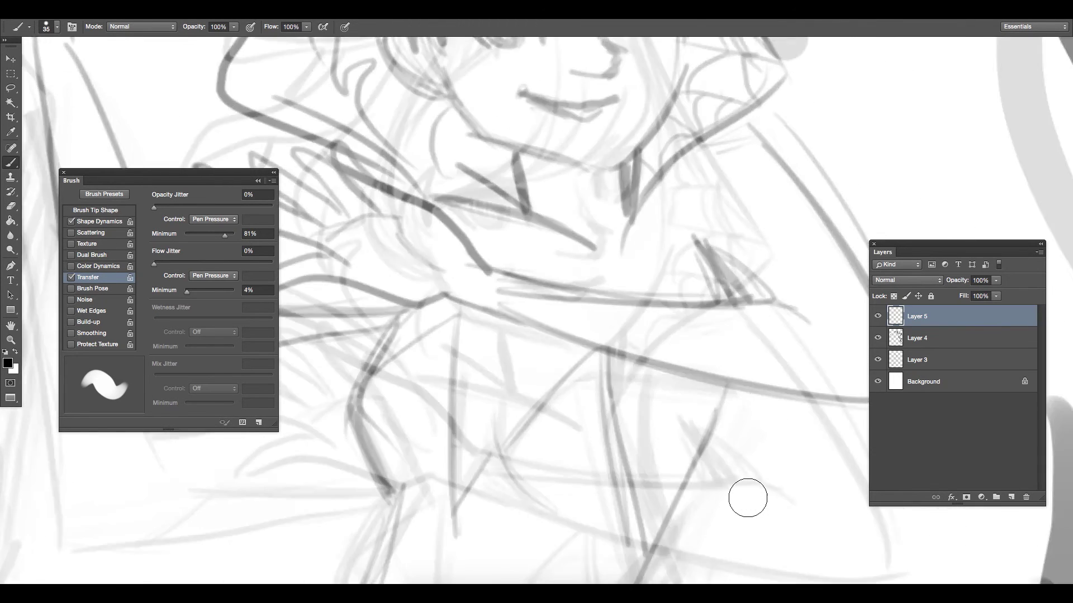
{"action": "key", "text": "bracketleft"}
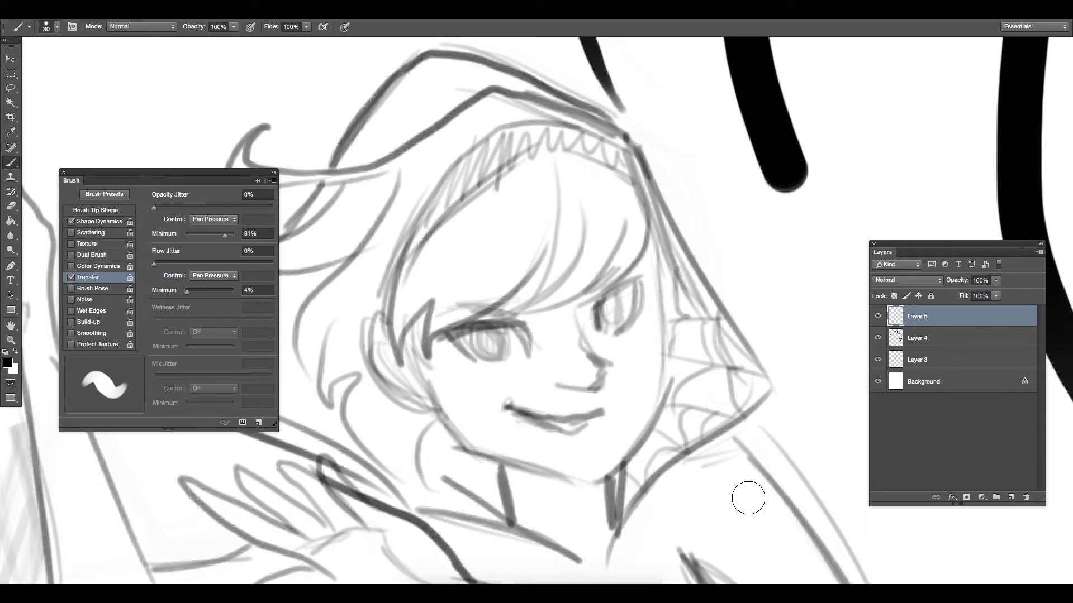
{"action": "key", "text": "bracketleft"}
{"action": "key", "text": "bracketleft"}
{"action": "key", "text": "bracketleft"}
{"action": "key", "text": "bracketleft"}
{"action": "key", "text": "bracketleft"}
{"action": "key", "text": "bracketleft"}
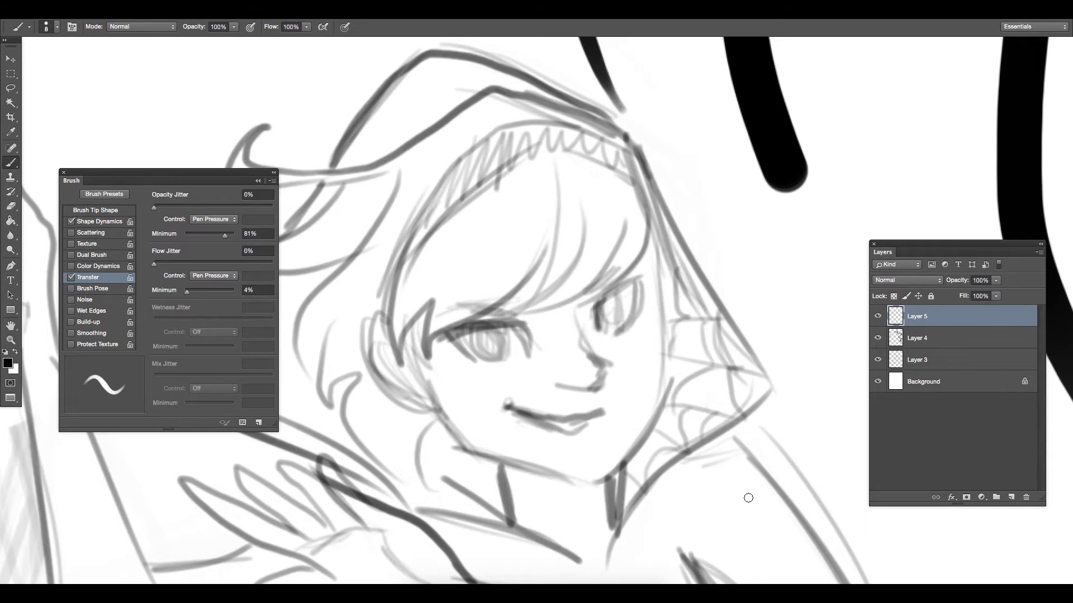
Hide the test strokes on Layer 4, lower Layer 3's opacity to 48% and make Layer 5 active.
{"action": "left_click", "coordinate": [877, 338]}
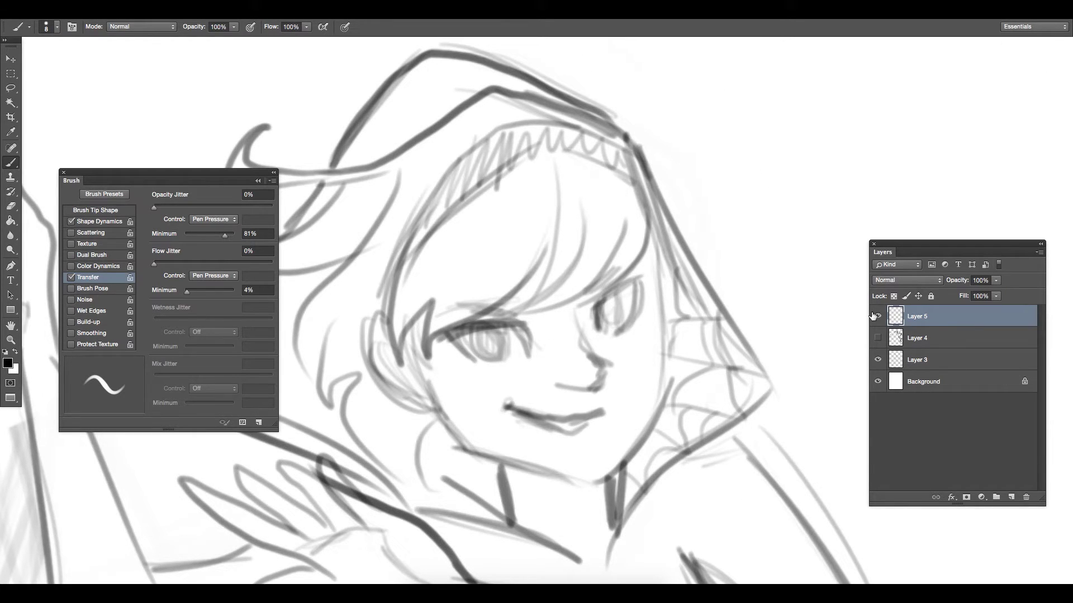
{"action": "left_click", "coordinate": [950, 359]}
{"action": "left_click_drag", "start_coordinate": [968, 285], "coordinate": [946, 286]}
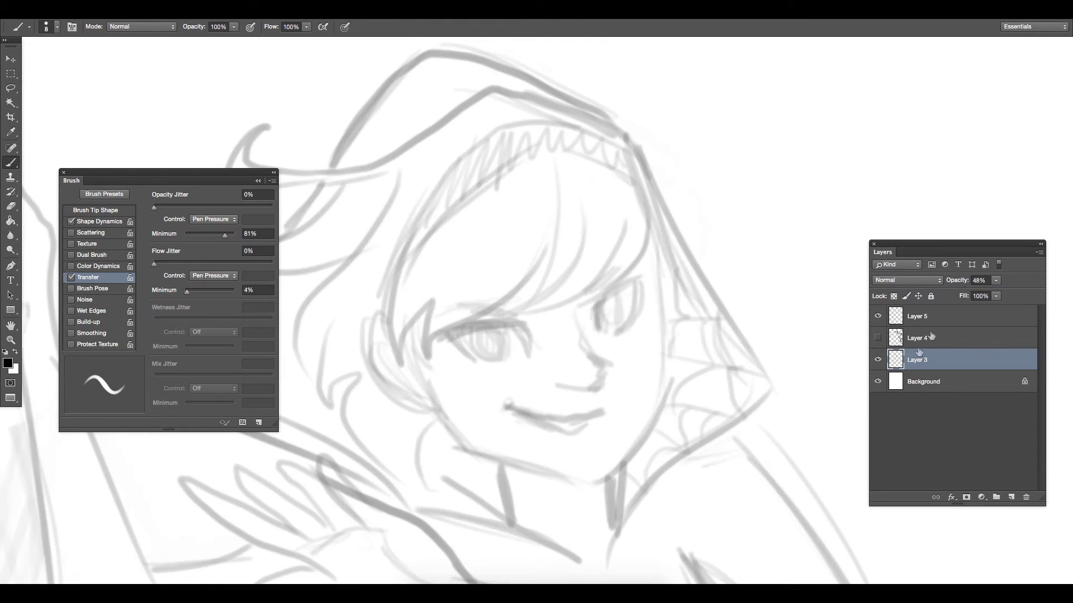
{"action": "left_click", "coordinate": [942, 317]}
Ink the face outline on Layer 5, from the ear along the jaw and chin up the far cheek to the hairline.
{"action": "mouse_move", "coordinate": [416, 375]}
{"action": "left_mouse_down"}
{"action": "mouse_move", "coordinate": [563, 474]}
{"action": "mouse_move", "coordinate": [662, 280]}
{"action": "left_mouse_up"}
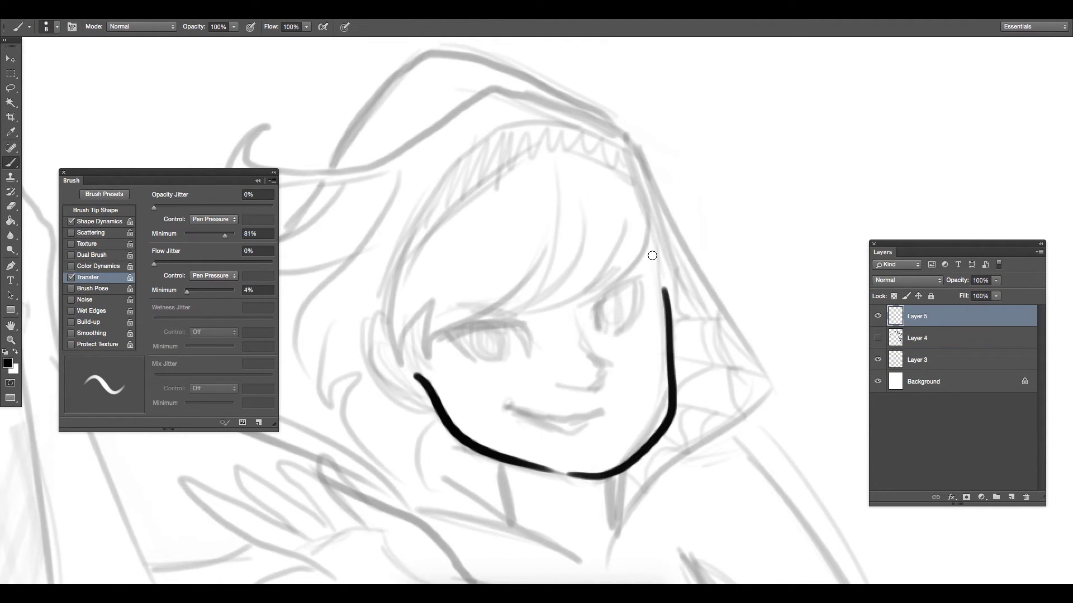
{"action": "key", "text": "ctrl+z"}
{"action": "left_click_drag", "start_coordinate": [572, 474], "coordinate": [668, 317]}
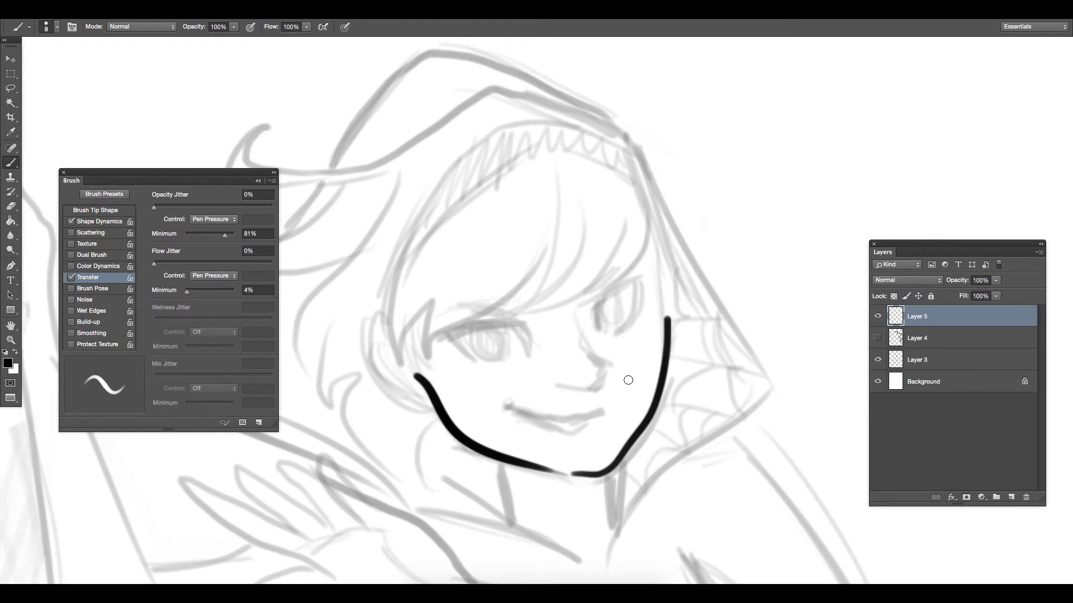
{"action": "left_click_drag", "start_coordinate": [653, 219], "coordinate": [649, 422]}
{"action": "key", "text": "ctrl+z"}
{"action": "left_click_drag", "start_coordinate": [653, 220], "coordinate": [646, 449]}
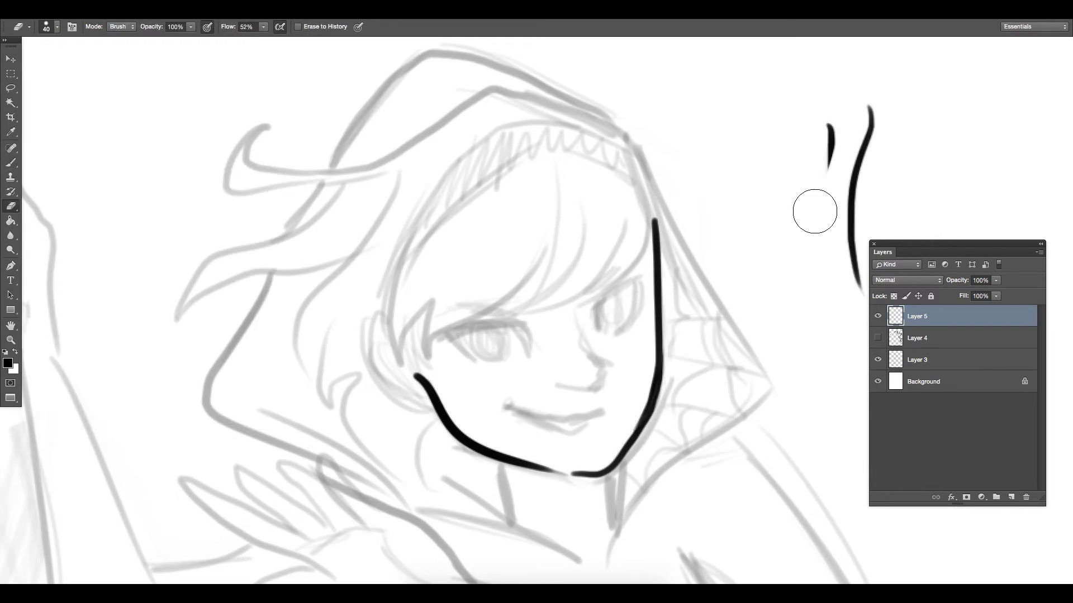
Erase the test strokes beside the hood and draw a new curved one on the other side with the 7 px brush.
{"action": "left_click_drag", "start_coordinate": [814, 211], "coordinate": [895, 110]}
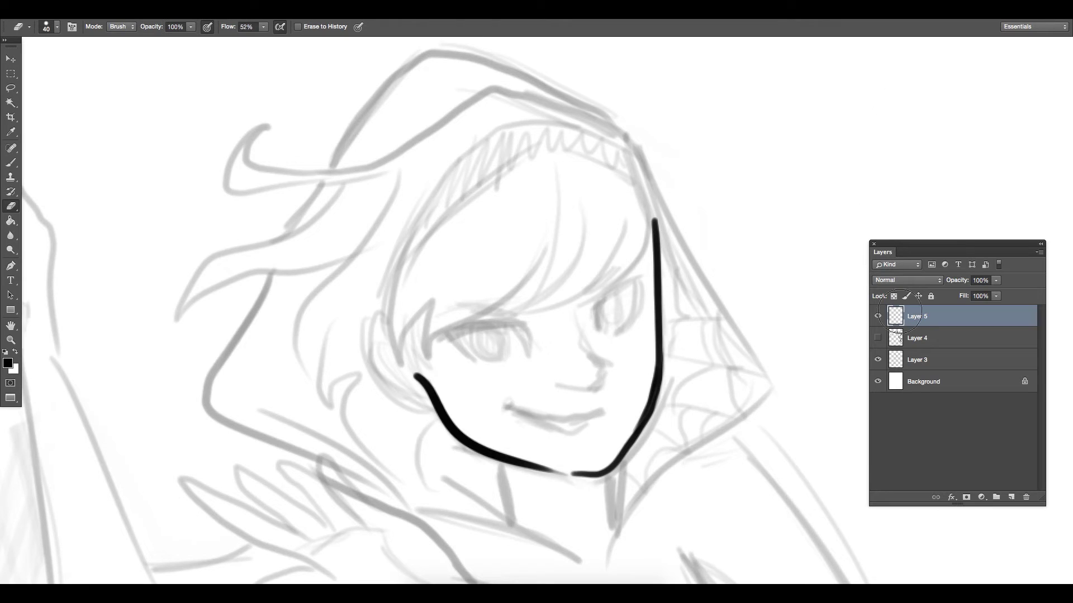
{"action": "key", "text": "b"}
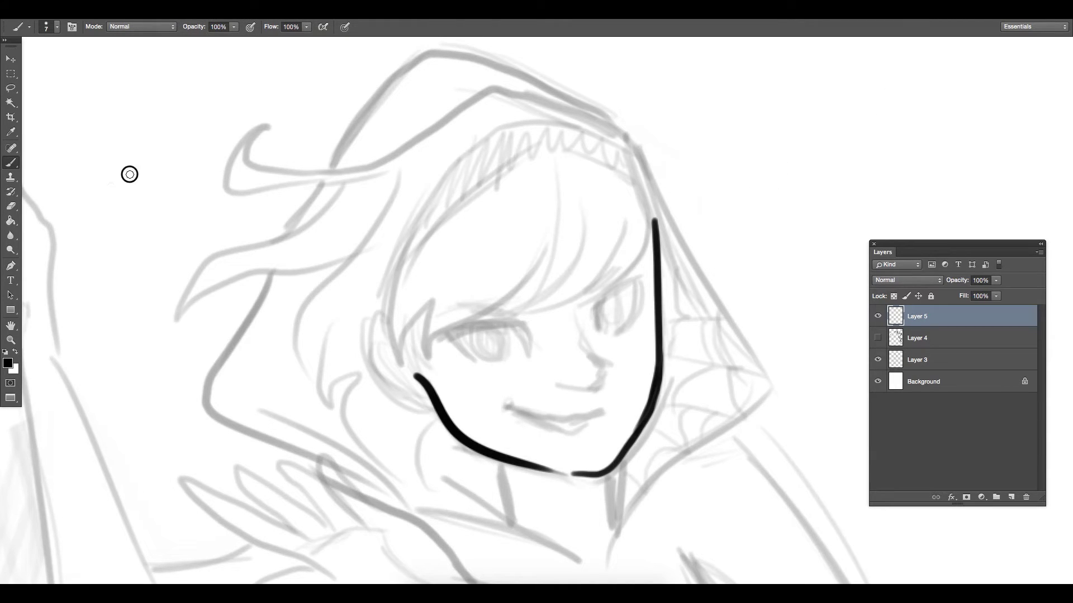
{"action": "left_click_drag", "start_coordinate": [129, 173], "coordinate": [145, 302]}
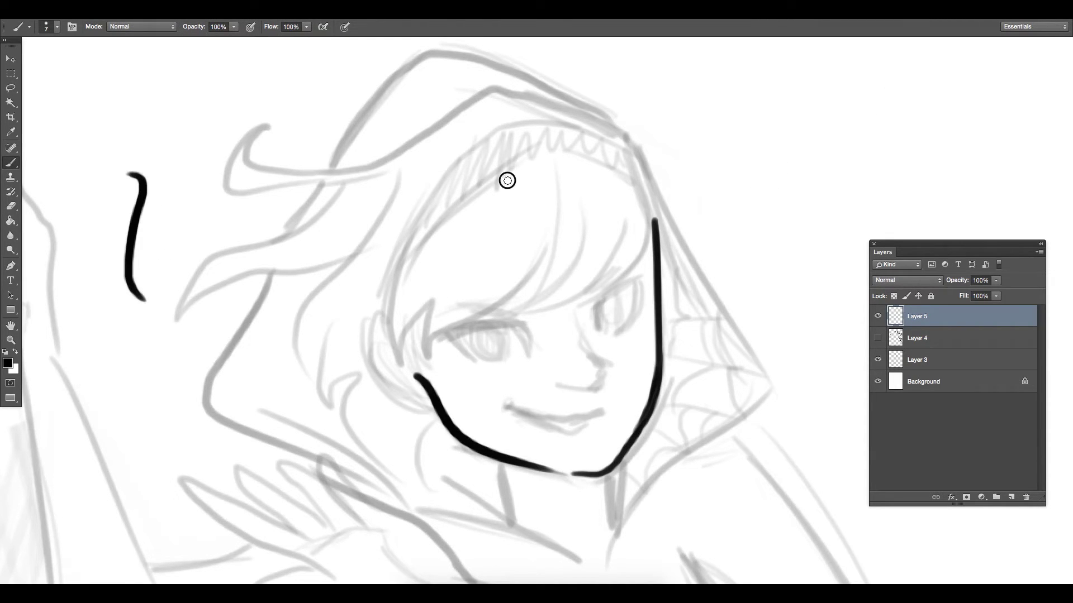
Test the 7 px brush with a dot, a short hook and a long vertical line in the empty area beside the hood.
{"action": "left_click_drag", "start_coordinate": [503, 182], "coordinate": [386, 330]}
{"action": "key", "text": "ctrl+z"}
{"action": "left_click", "coordinate": [734, 91]}
{"action": "mouse_move", "coordinate": [761, 86]}
{"action": "left_mouse_down"}
{"action": "mouse_move", "coordinate": [765, 112]}
{"action": "mouse_move", "coordinate": [791, 81]}
{"action": "mouse_move", "coordinate": [749, 156]}
{"action": "mouse_move", "coordinate": [767, 262]}
{"action": "left_mouse_up"}
{"action": "key", "text": "ctrl+z"}
{"action": "key", "text": "ctrl+z"}
{"action": "left_click_drag", "start_coordinate": [846, 63], "coordinate": [842, 301]}
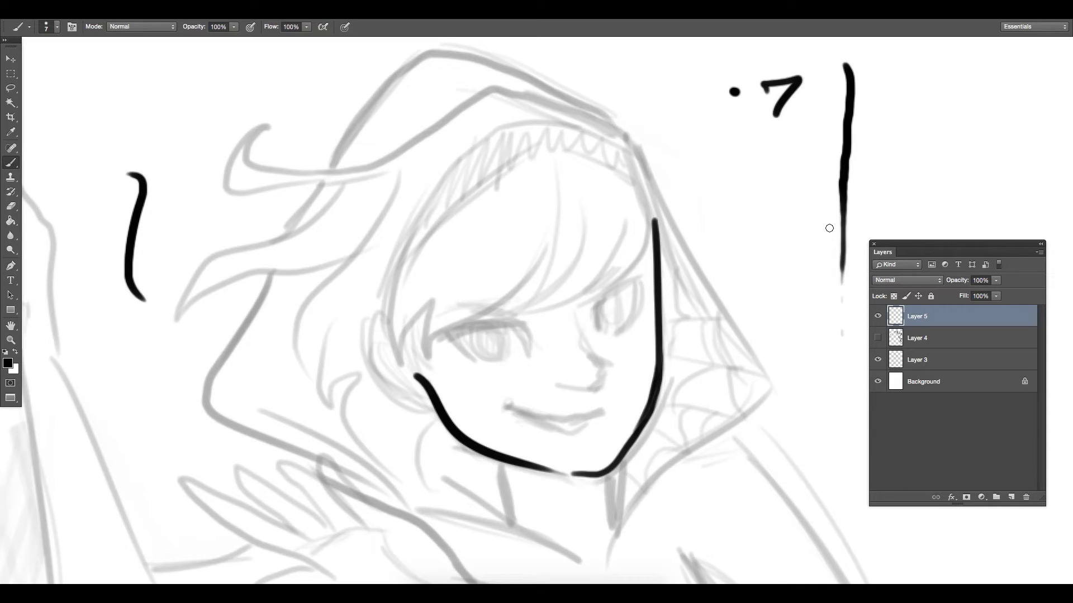
Ink the hair's outer edge down to the ear, the pointed lock beside it and the first sweep of the fringe.
{"action": "mouse_move", "coordinate": [505, 171]}
{"action": "left_mouse_down"}
{"action": "mouse_move", "coordinate": [438, 220]}
{"action": "mouse_move", "coordinate": [414, 373]}
{"action": "mouse_move", "coordinate": [456, 286]}
{"action": "mouse_move", "coordinate": [444, 341]}
{"action": "mouse_move", "coordinate": [566, 241]}
{"action": "left_mouse_up"}
{"action": "key", "text": "ctrl+z"}
{"action": "key", "text": "ctrl+z"}
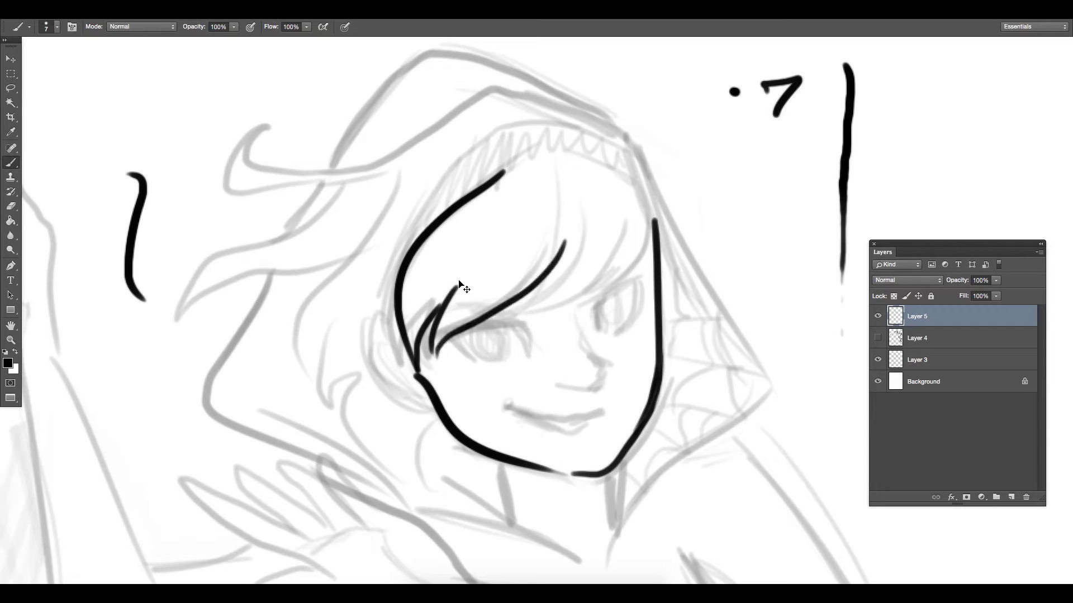
{"action": "key", "text": "super+alt+z"}
{"action": "key", "text": "super+alt+z"}
{"action": "mouse_move", "coordinate": [470, 278]}
{"action": "left_mouse_down"}
{"action": "mouse_move", "coordinate": [426, 349]}
{"action": "mouse_move", "coordinate": [559, 211]}
{"action": "left_mouse_up"}
Ink two curved strands rising from the fringe's lower edge at the middle of the forehead.
{"action": "left_click_drag", "start_coordinate": [487, 311], "coordinate": [569, 206]}
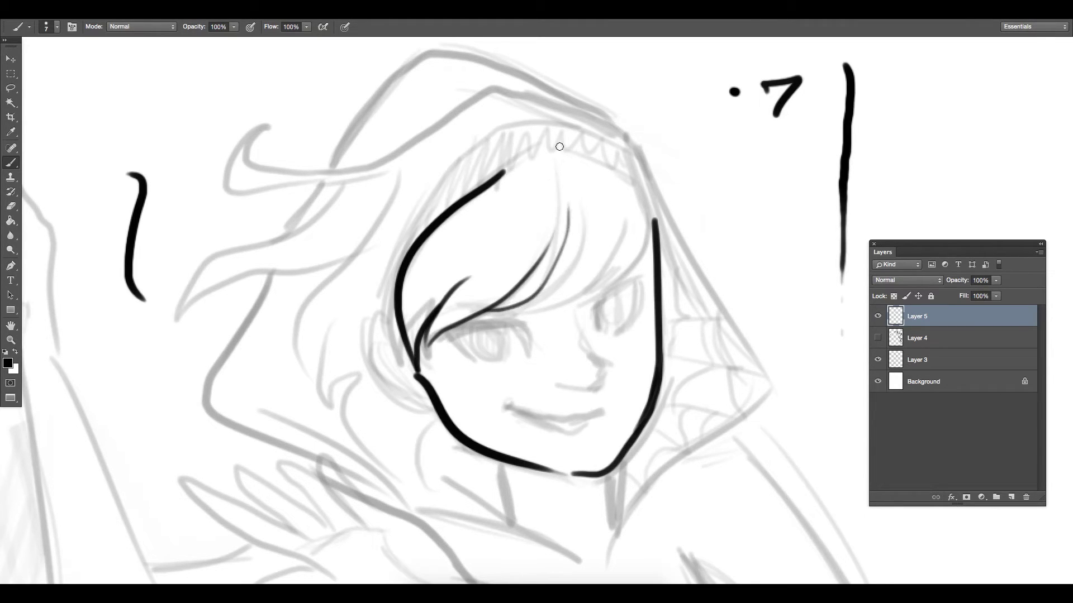
{"action": "key", "text": "super+z"}
{"action": "left_click_drag", "start_coordinate": [488, 312], "coordinate": [571, 210]}
{"action": "key", "text": "super+z"}
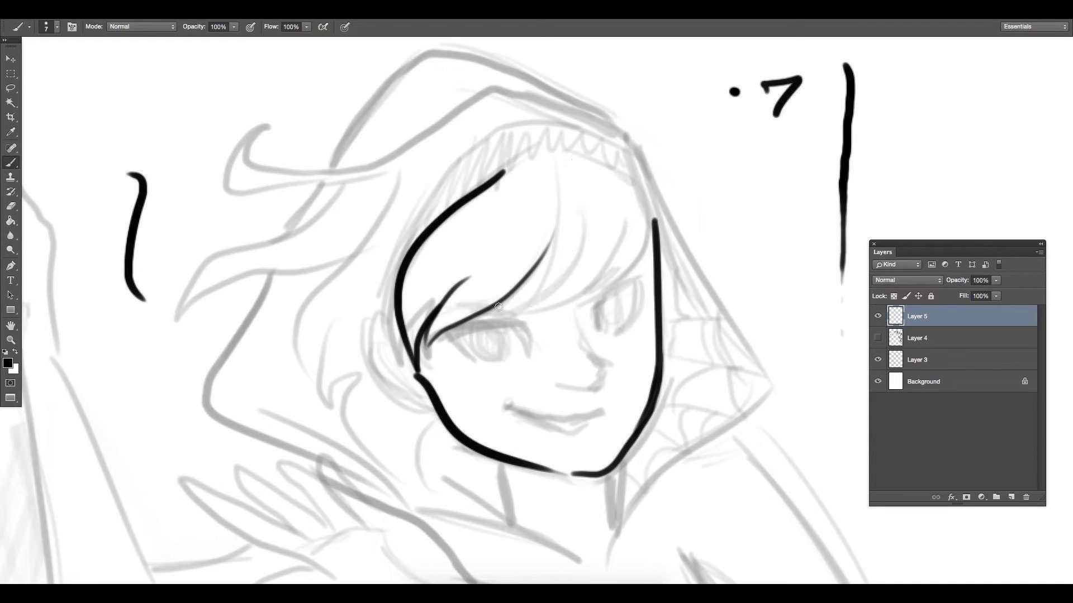
{"action": "left_click_drag", "start_coordinate": [495, 308], "coordinate": [555, 193]}
{"action": "left_click_drag", "start_coordinate": [502, 310], "coordinate": [592, 224]}
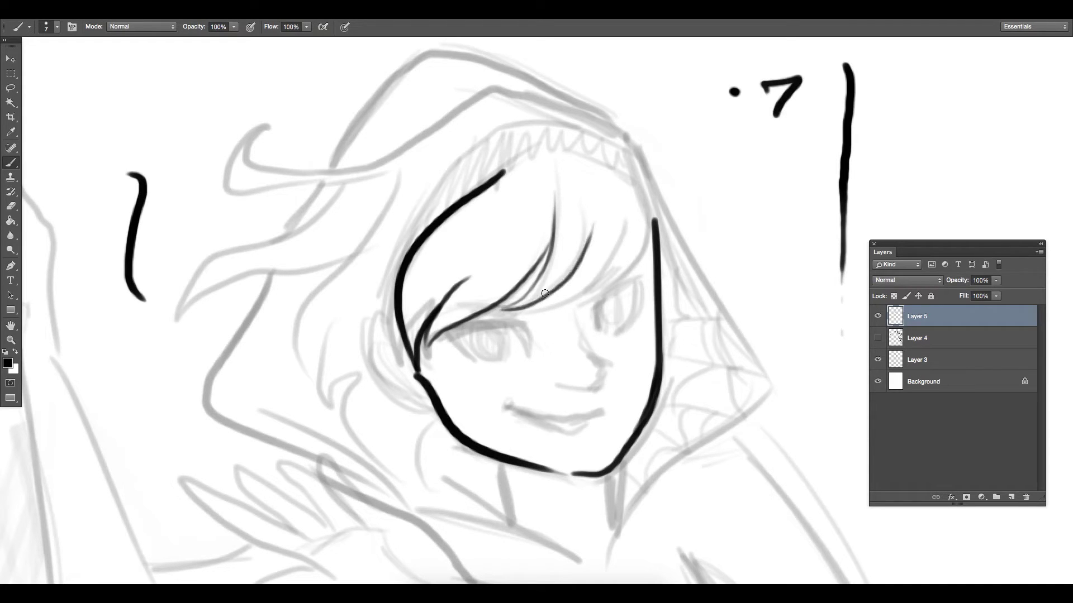
Complete the fringe's lower edge with tapered strands sweeping above the far eye and up to the headband.
{"action": "mouse_move", "coordinate": [512, 311]}
{"action": "left_mouse_down"}
{"action": "mouse_move", "coordinate": [556, 304]}
{"action": "mouse_move", "coordinate": [625, 246]}
{"action": "left_mouse_up"}
{"action": "key", "text": "ctrl+z"}
{"action": "left_click_drag", "start_coordinate": [503, 310], "coordinate": [625, 249]}
{"action": "key", "text": "ctrl+z"}
{"action": "mouse_move", "coordinate": [507, 311]}
{"action": "left_mouse_down"}
{"action": "mouse_move", "coordinate": [543, 304]}
{"action": "mouse_move", "coordinate": [620, 223]}
{"action": "left_mouse_up"}
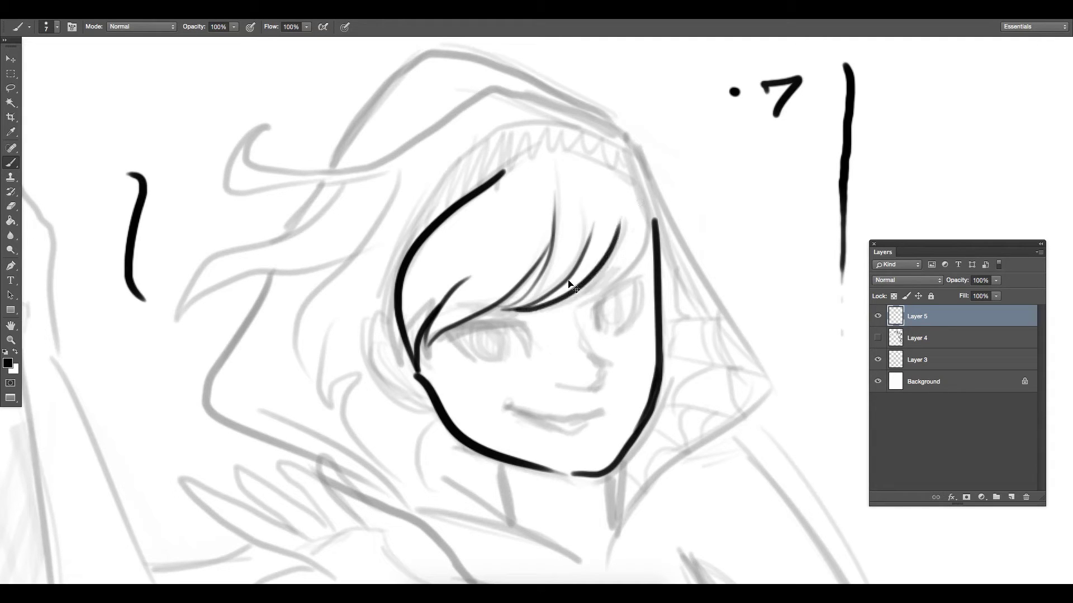
{"action": "mouse_move", "coordinate": [572, 302]}
{"action": "left_mouse_down"}
{"action": "mouse_move", "coordinate": [597, 287]}
{"action": "mouse_move", "coordinate": [653, 195]}
{"action": "left_mouse_up"}
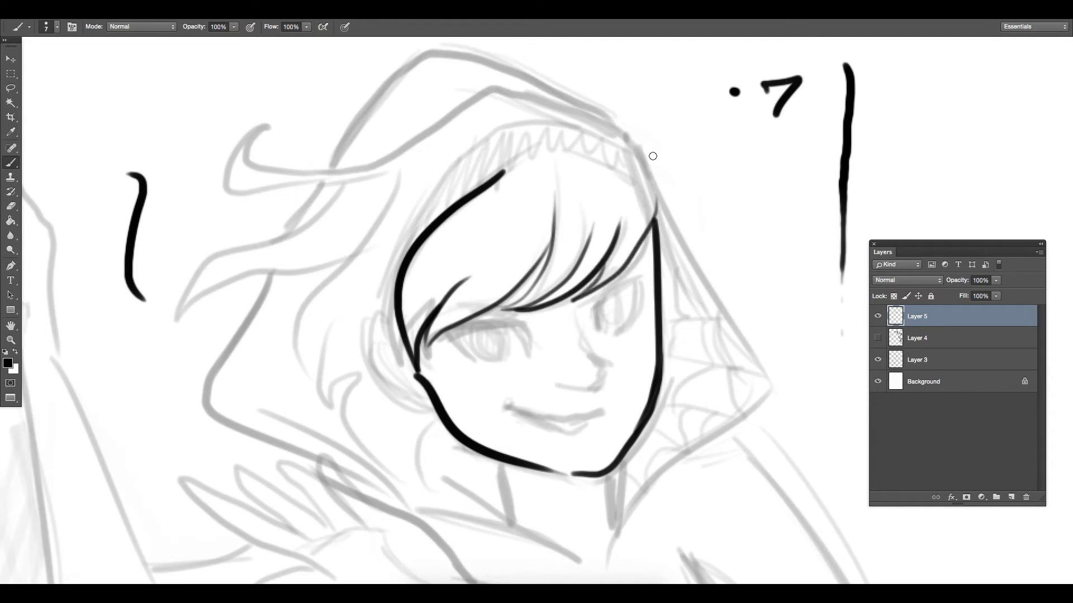
{"action": "key", "text": "ctrl+z"}
{"action": "mouse_move", "coordinate": [579, 295]}
{"action": "left_mouse_down"}
{"action": "mouse_move", "coordinate": [659, 198]}
{"action": "mouse_move", "coordinate": [639, 178]}
{"action": "left_mouse_up"}
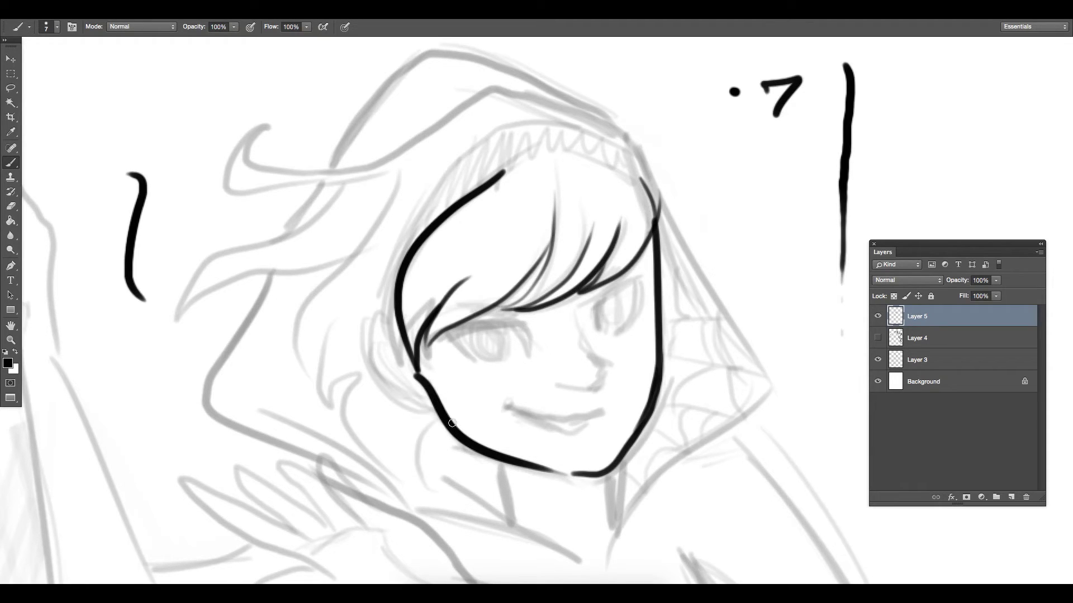
Outline the ear and rework the jawline below it, thickening the line and trimming its outer edge with the Eraser.
{"action": "left_click_drag", "start_coordinate": [452, 423], "coordinate": [468, 442]}
{"action": "left_click_drag", "start_coordinate": [440, 398], "coordinate": [470, 443]}
{"action": "mouse_move", "coordinate": [395, 319]}
{"action": "left_mouse_down"}
{"action": "mouse_move", "coordinate": [374, 349]}
{"action": "mouse_move", "coordinate": [417, 384]}
{"action": "left_mouse_up"}
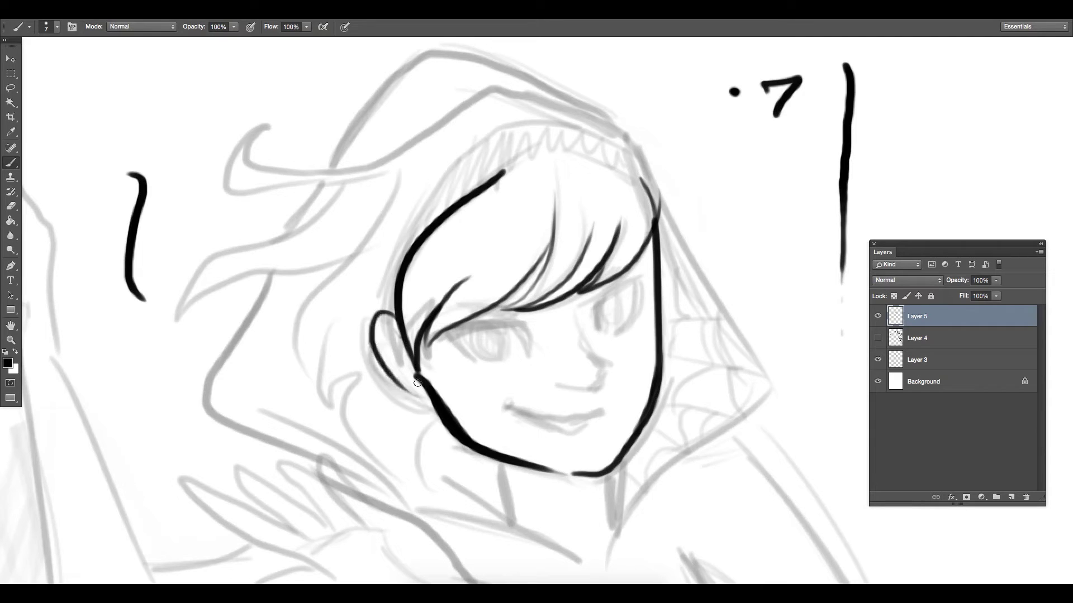
{"action": "key", "text": "e"}
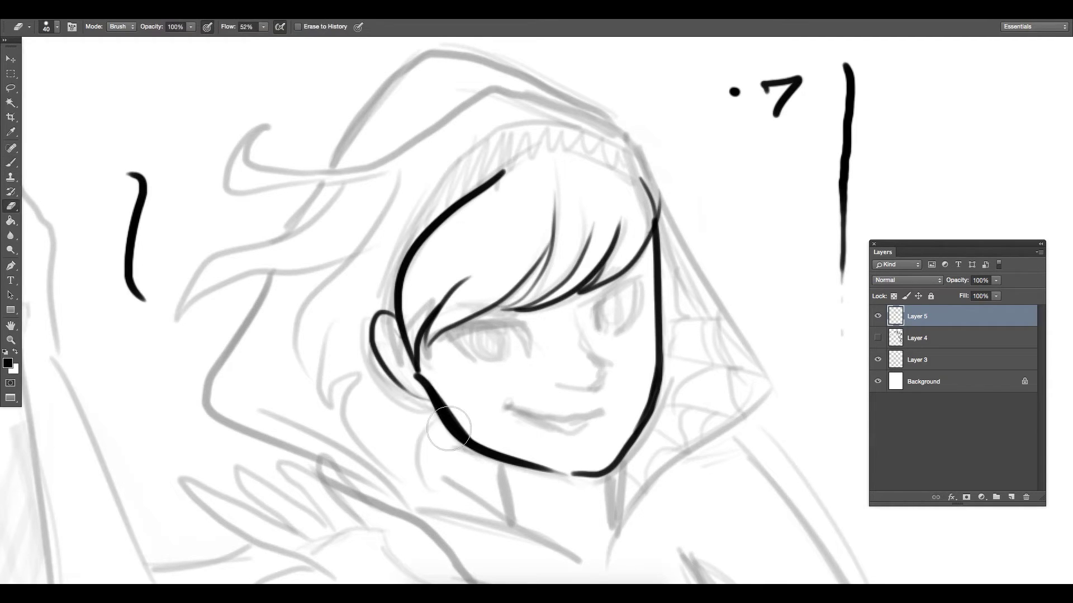
{"action": "mouse_move", "coordinate": [420, 430]}
{"action": "left_mouse_down"}
{"action": "mouse_move", "coordinate": [453, 454]}
{"action": "mouse_move", "coordinate": [419, 418]}
{"action": "mouse_move", "coordinate": [447, 455]}
{"action": "left_mouse_up"}
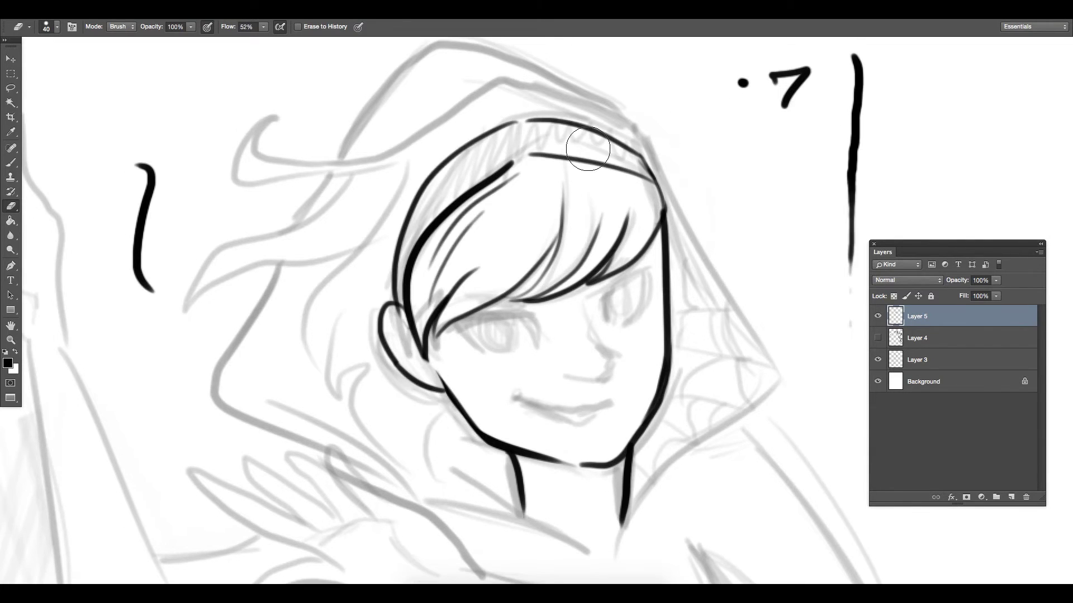
Ink the hood's far side with parallel edge lines running past the face to its outer point and back to the neck.
{"action": "key", "text": "b"}
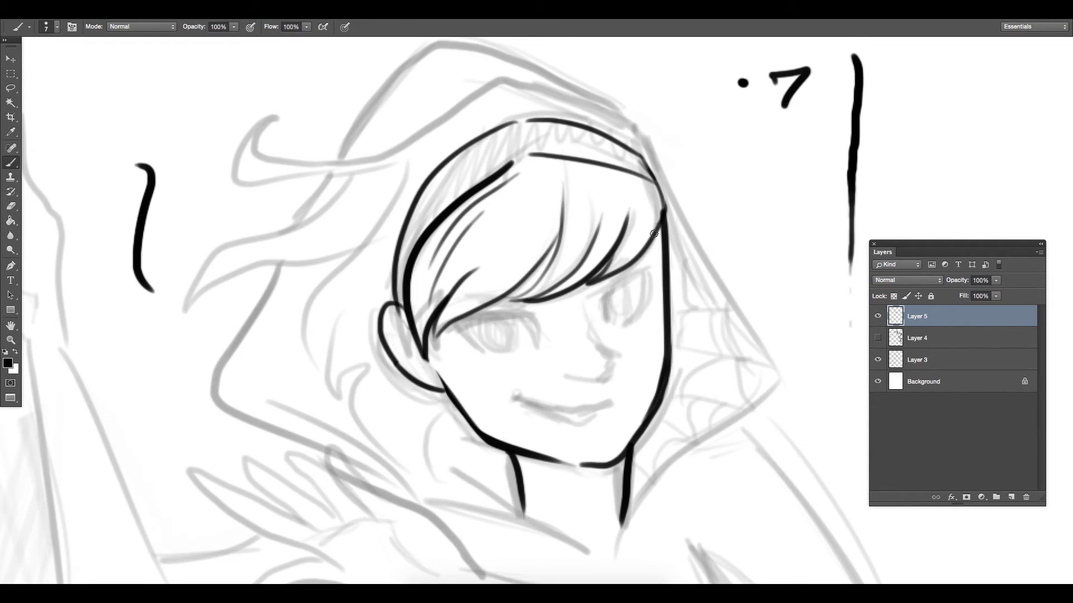
{"action": "mouse_move", "coordinate": [651, 179]}
{"action": "left_mouse_down"}
{"action": "mouse_move", "coordinate": [707, 307]}
{"action": "mouse_move", "coordinate": [745, 362]}
{"action": "left_mouse_up"}
{"action": "key", "text": "ctrl+z"}
{"action": "left_click_drag", "start_coordinate": [648, 135], "coordinate": [617, 556]}
{"action": "key", "text": "e"}
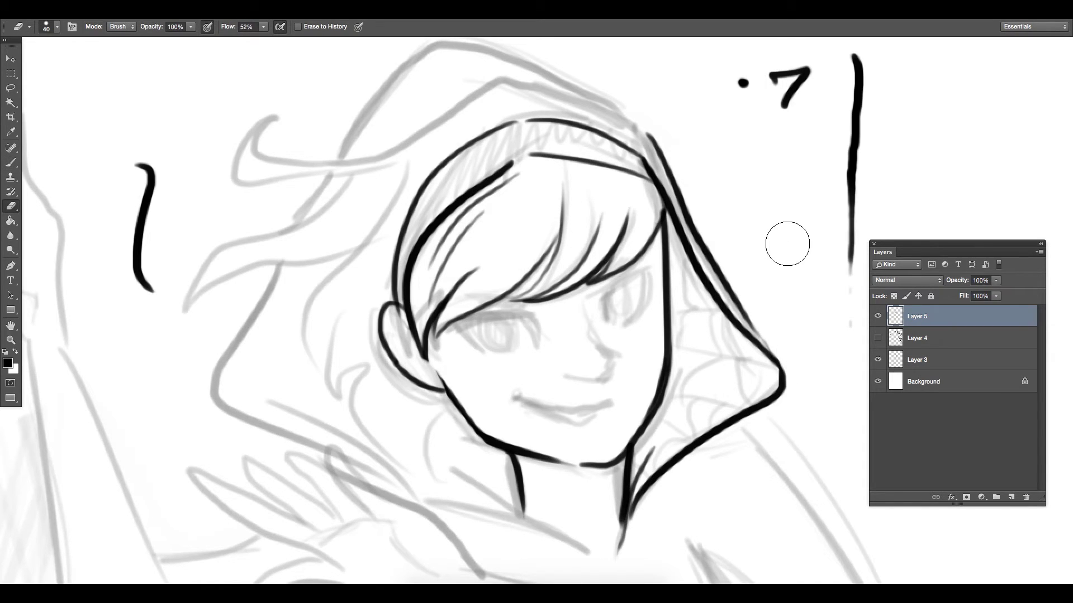
{"action": "key", "text": "b"}
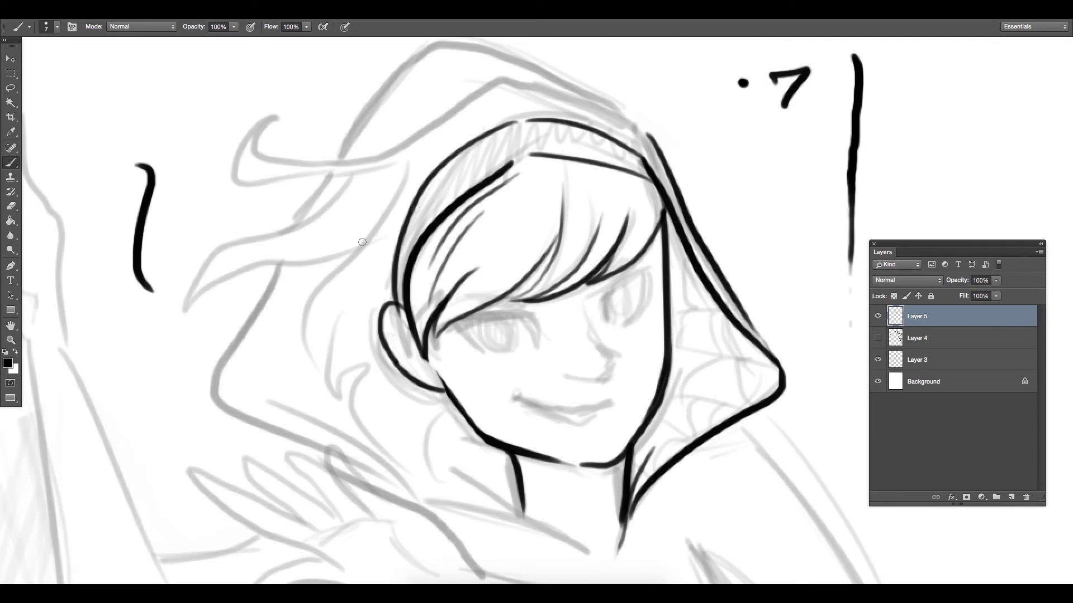
Ink the hair behind the ear, from its long outer curve down through the pointed tips below the jaw.
{"action": "left_click_drag", "start_coordinate": [403, 197], "coordinate": [310, 363]}
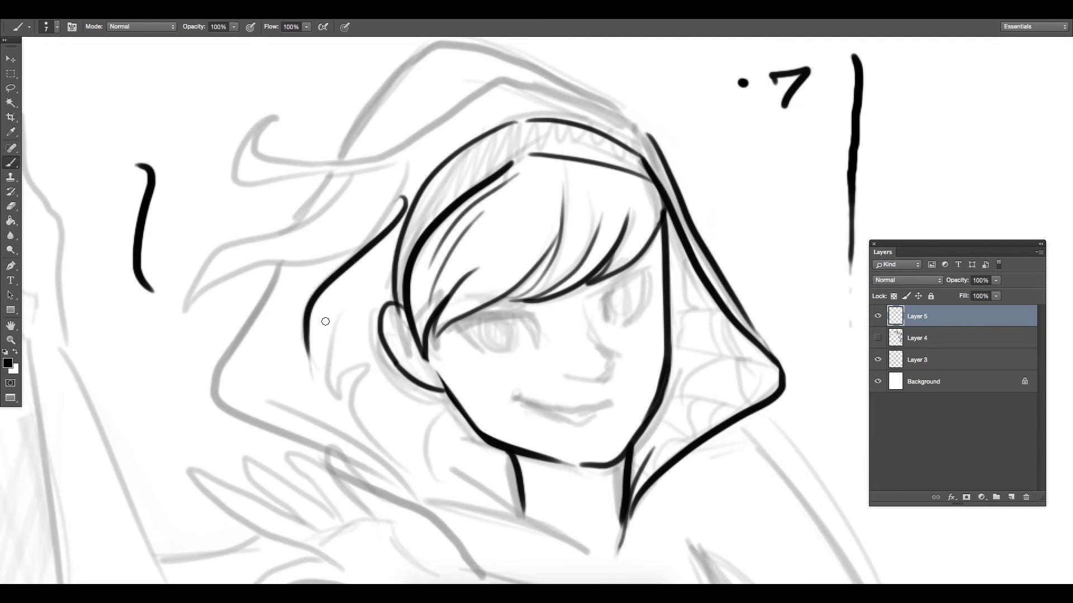
{"action": "key", "text": "ctrl+z"}
{"action": "mouse_move", "coordinate": [403, 189]}
{"action": "left_mouse_down"}
{"action": "mouse_move", "coordinate": [337, 387]}
{"action": "mouse_move", "coordinate": [356, 331]}
{"action": "left_mouse_up"}
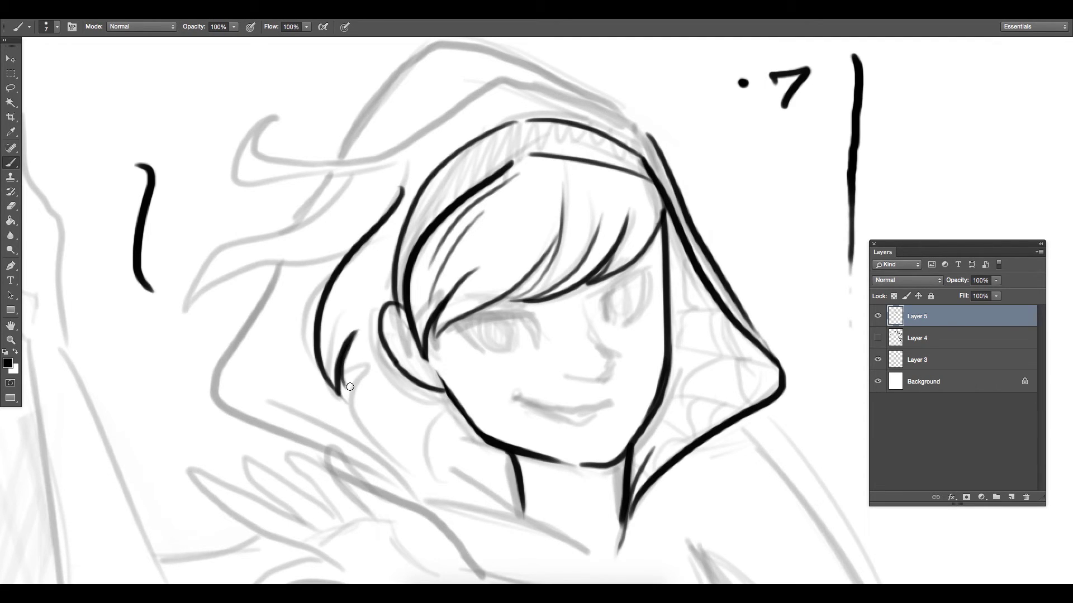
{"action": "left_click_drag", "start_coordinate": [340, 389], "coordinate": [378, 361]}
{"action": "mouse_move", "coordinate": [377, 362]}
{"action": "left_mouse_down"}
{"action": "mouse_move", "coordinate": [351, 400]}
{"action": "mouse_move", "coordinate": [399, 445]}
{"action": "left_mouse_up"}
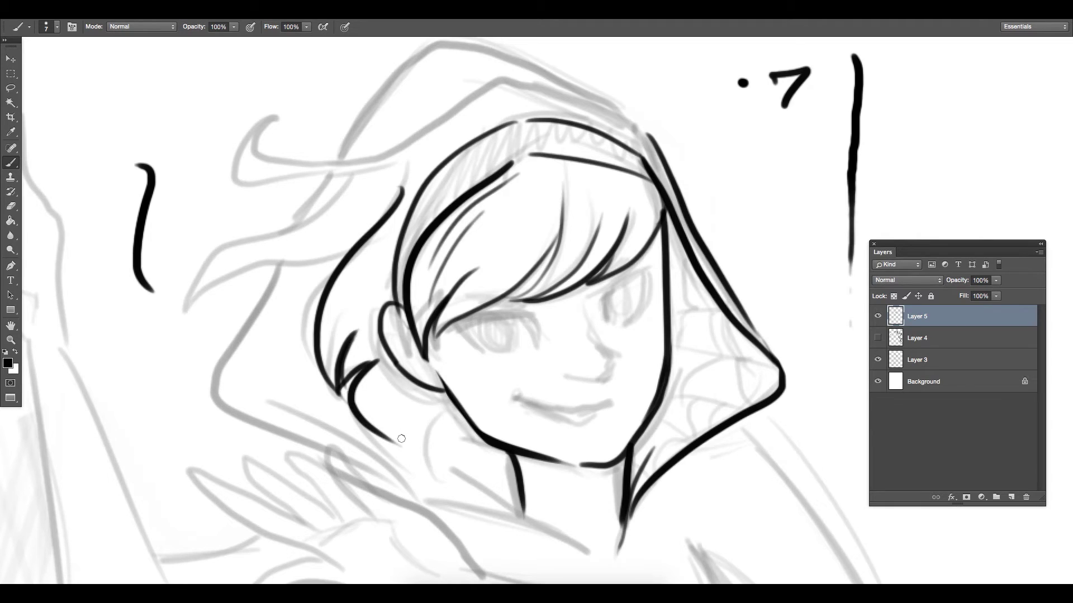
{"action": "mouse_move", "coordinate": [387, 403]}
{"action": "left_mouse_down"}
{"action": "mouse_move", "coordinate": [440, 478]}
{"action": "mouse_move", "coordinate": [453, 414]}
{"action": "mouse_move", "coordinate": [469, 450]}
{"action": "left_mouse_up"}
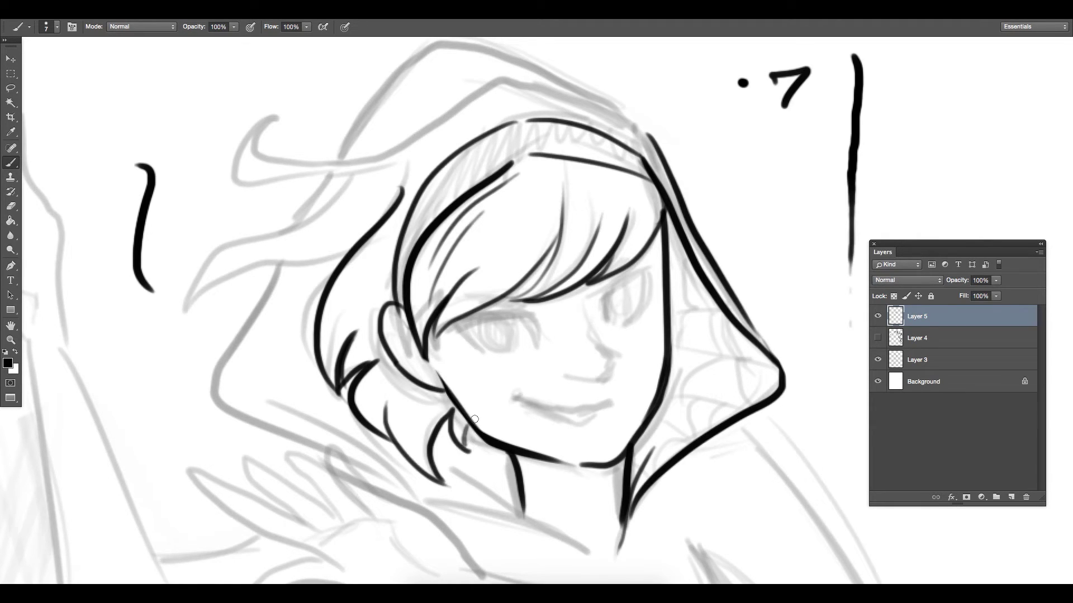
Ink the lower windblown lock as two tapered curves flowing out of the hood to a point.
{"action": "mouse_move", "coordinate": [386, 167]}
{"action": "left_mouse_down"}
{"action": "mouse_move", "coordinate": [201, 249]}
{"action": "mouse_move", "coordinate": [172, 286]}
{"action": "mouse_move", "coordinate": [419, 213]}
{"action": "left_mouse_up"}
{"action": "key", "text": "ctrl+alt+z"}
{"action": "key", "text": "ctrl+alt+z"}
{"action": "mouse_move", "coordinate": [386, 169]}
{"action": "left_mouse_down"}
{"action": "mouse_move", "coordinate": [225, 274]}
{"action": "mouse_move", "coordinate": [221, 288]}
{"action": "mouse_move", "coordinate": [385, 219]}
{"action": "mouse_move", "coordinate": [402, 190]}
{"action": "left_mouse_up"}
{"action": "key", "text": "ctrl+z"}
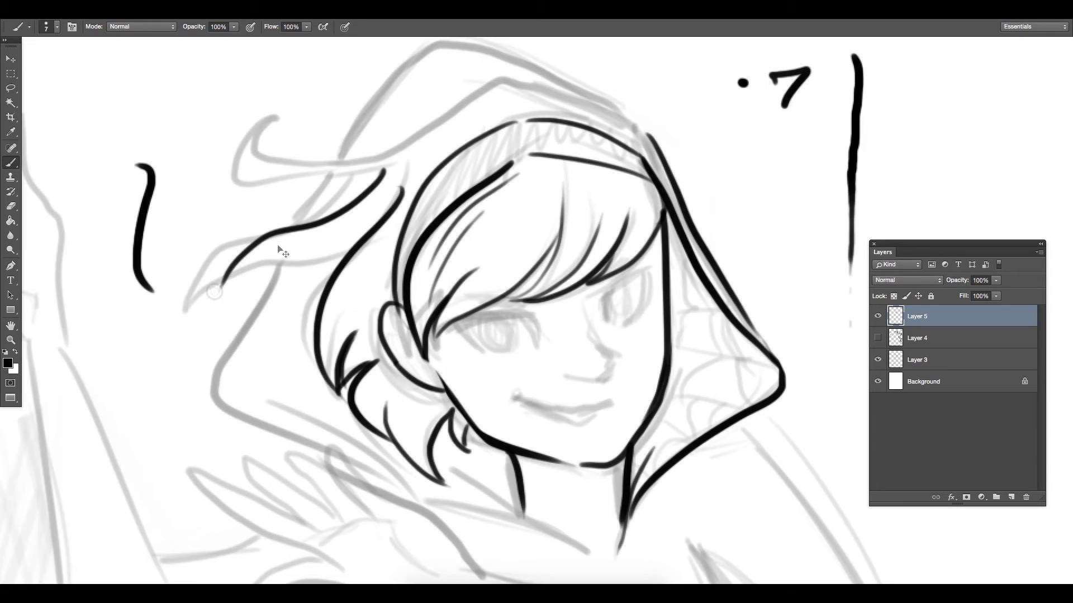
{"action": "left_click_drag", "start_coordinate": [222, 287], "coordinate": [417, 188]}
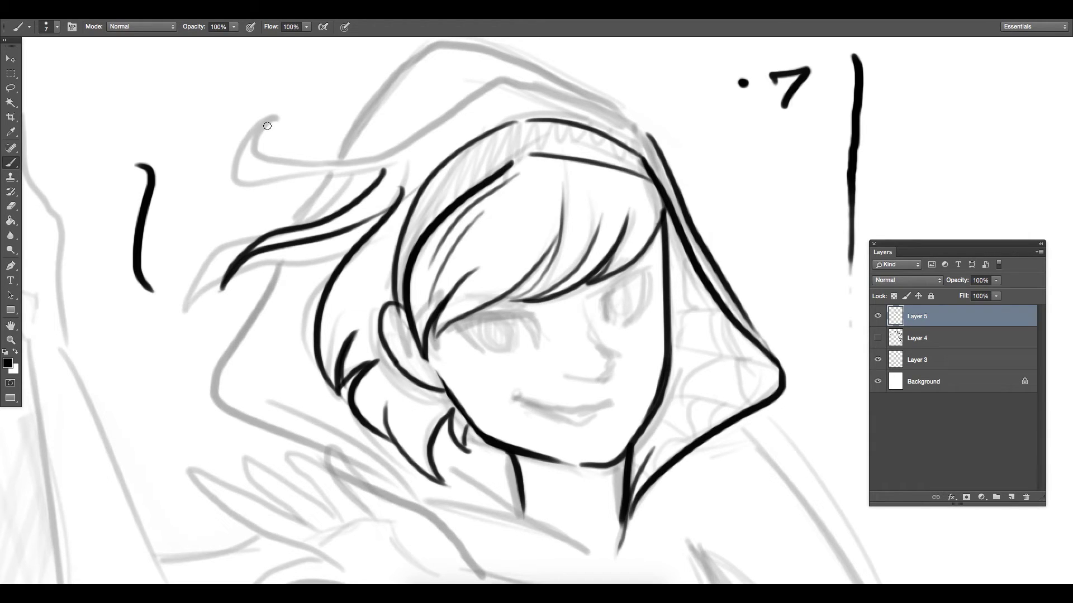
Ink the upper curled lock and the hood opening's edge up to its peak, thickening the line near the peak.
{"action": "mouse_move", "coordinate": [269, 124]}
{"action": "left_mouse_down"}
{"action": "mouse_move", "coordinate": [387, 152]}
{"action": "mouse_move", "coordinate": [242, 168]}
{"action": "mouse_move", "coordinate": [413, 161]}
{"action": "mouse_move", "coordinate": [267, 136]}
{"action": "mouse_move", "coordinate": [533, 88]}
{"action": "left_mouse_up"}
{"action": "key", "text": "ctrl+z"}
{"action": "key", "text": "ctrl+z"}
{"action": "mouse_move", "coordinate": [288, 117]}
{"action": "left_mouse_down"}
{"action": "mouse_move", "coordinate": [464, 106]}
{"action": "mouse_move", "coordinate": [556, 85]}
{"action": "left_mouse_up"}
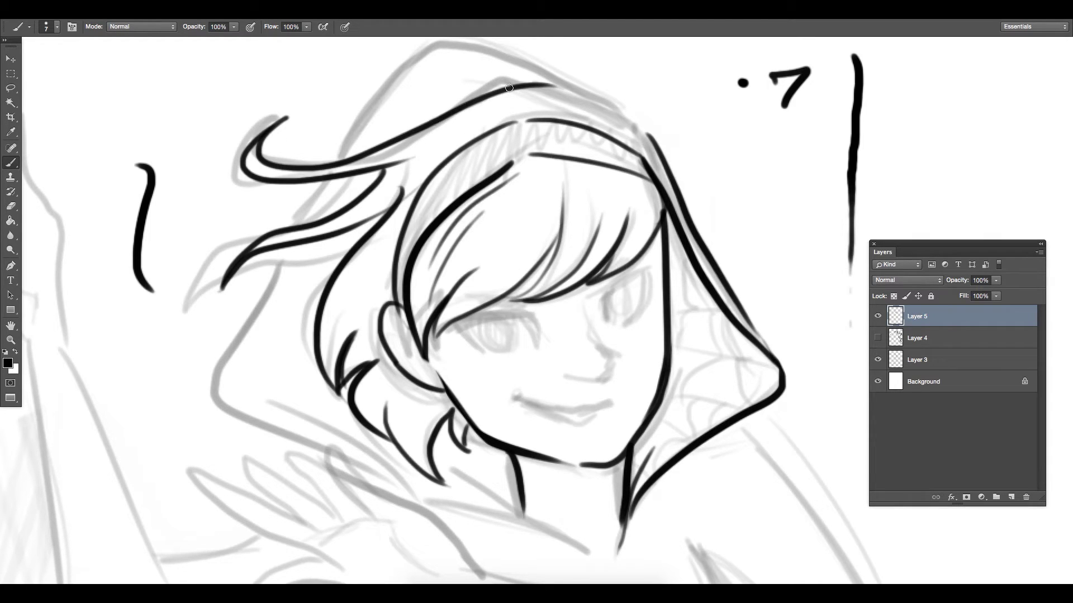
{"action": "left_click_drag", "start_coordinate": [467, 105], "coordinate": [511, 84]}
{"action": "left_click_drag", "start_coordinate": [438, 118], "coordinate": [525, 85]}
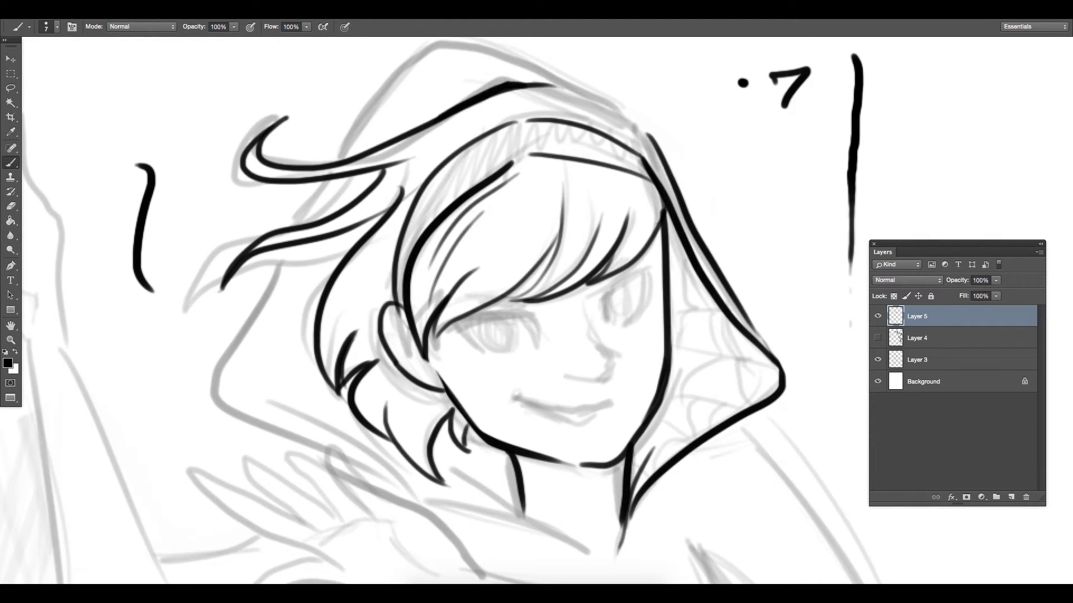
Erase the overshoot beyond the hood opening's peak and ink the opening's far edge and the remaining hood contour.
{"action": "key", "text": "e"}
{"action": "left_click_drag", "start_coordinate": [587, 77], "coordinate": [537, 81]}
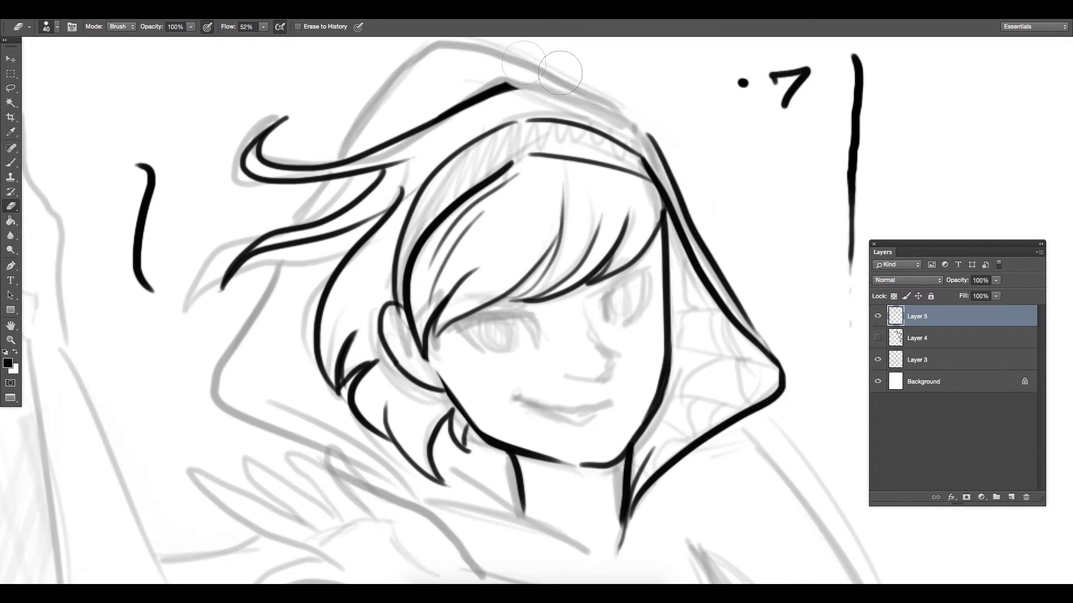
{"action": "key", "text": "b"}
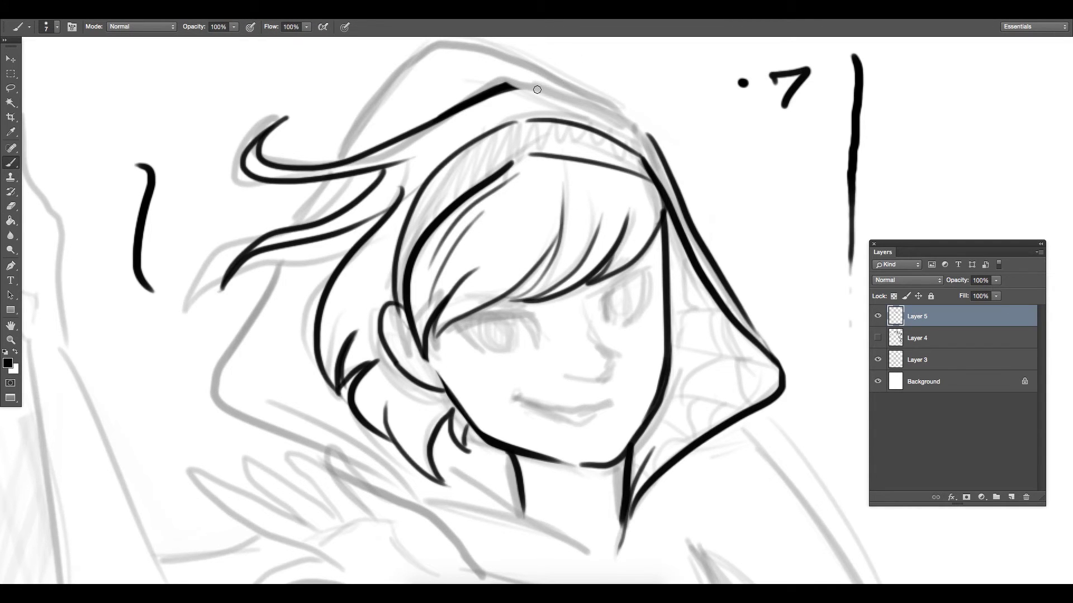
{"action": "left_click_drag", "start_coordinate": [518, 87], "coordinate": [669, 127]}
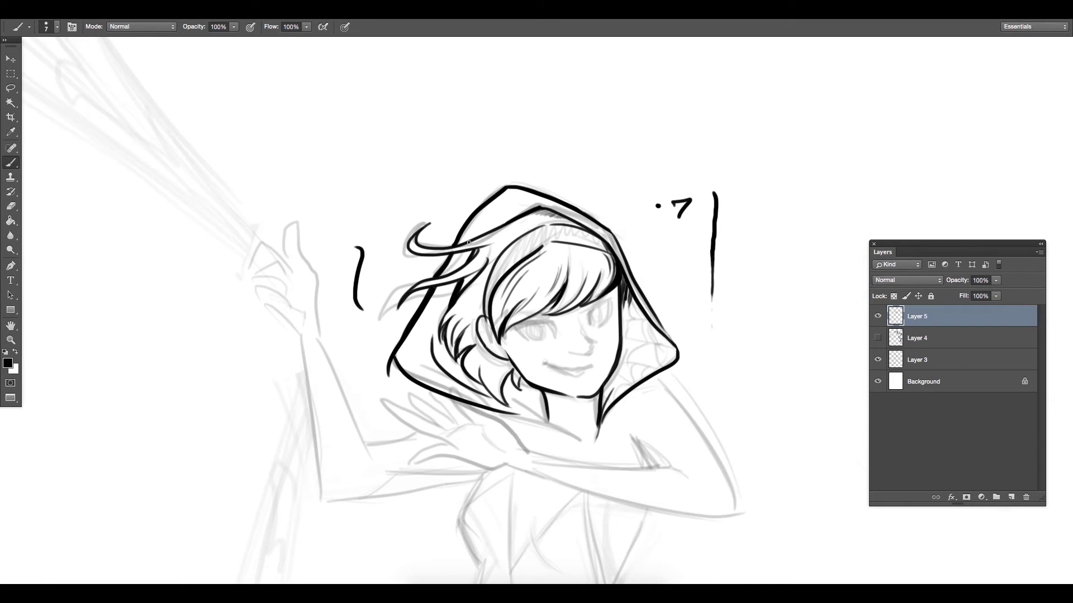
{"action": "left_click_drag", "start_coordinate": [469, 242], "coordinate": [541, 205]}
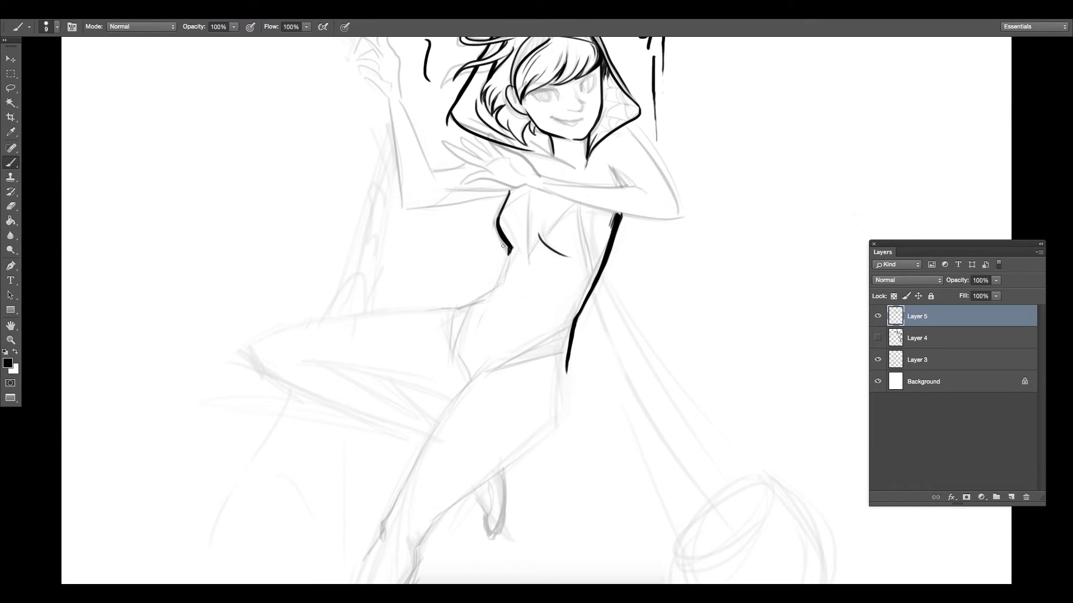
Ink the torso's front contour from below the bust through the waist to the top of the bent thigh.
{"action": "left_click_drag", "start_coordinate": [511, 246], "coordinate": [508, 271]}
{"action": "left_click_drag", "start_coordinate": [511, 244], "coordinate": [498, 286]}
{"action": "key", "text": "super+plus"}
{"action": "key", "text": "super+plus"}
{"action": "key", "text": "super+z"}
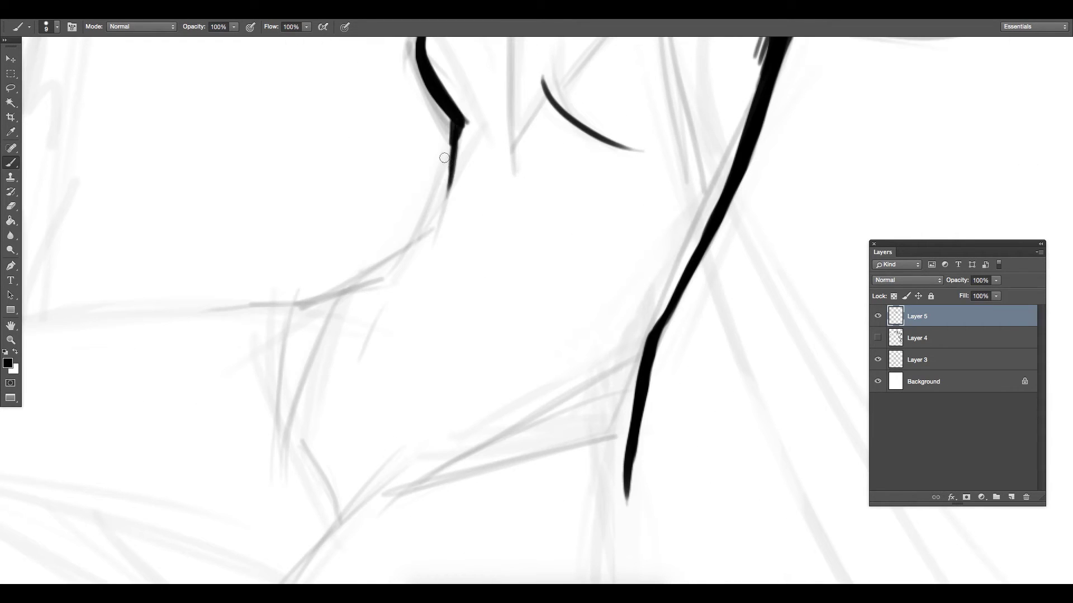
{"action": "mouse_move", "coordinate": [444, 158]}
{"action": "left_mouse_down"}
{"action": "mouse_move", "coordinate": [433, 223]}
{"action": "mouse_move", "coordinate": [296, 306]}
{"action": "left_mouse_up"}
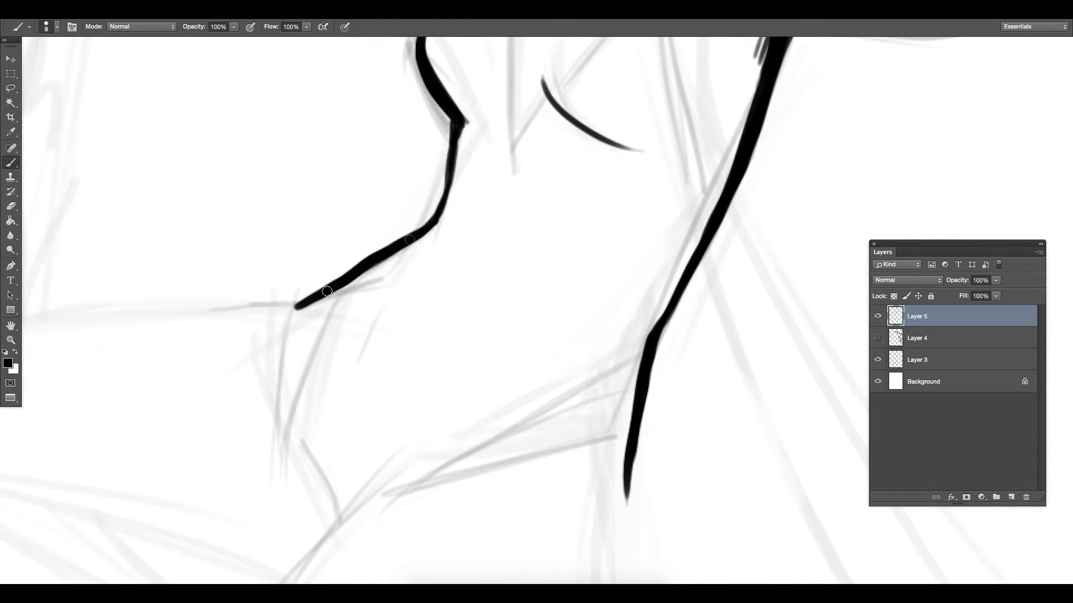
Add a short crease line at the hip where the bent thigh meets the torso.
{"action": "left_click_drag", "start_coordinate": [321, 314], "coordinate": [296, 417]}
{"action": "key", "text": "super+z"}
{"action": "left_click_drag", "start_coordinate": [379, 271], "coordinate": [336, 338]}
{"action": "key", "text": "super+plus"}
{"action": "key", "text": "super+minus"}
{"action": "key", "text": "super+minus"}
{"action": "key", "text": "super+minus"}
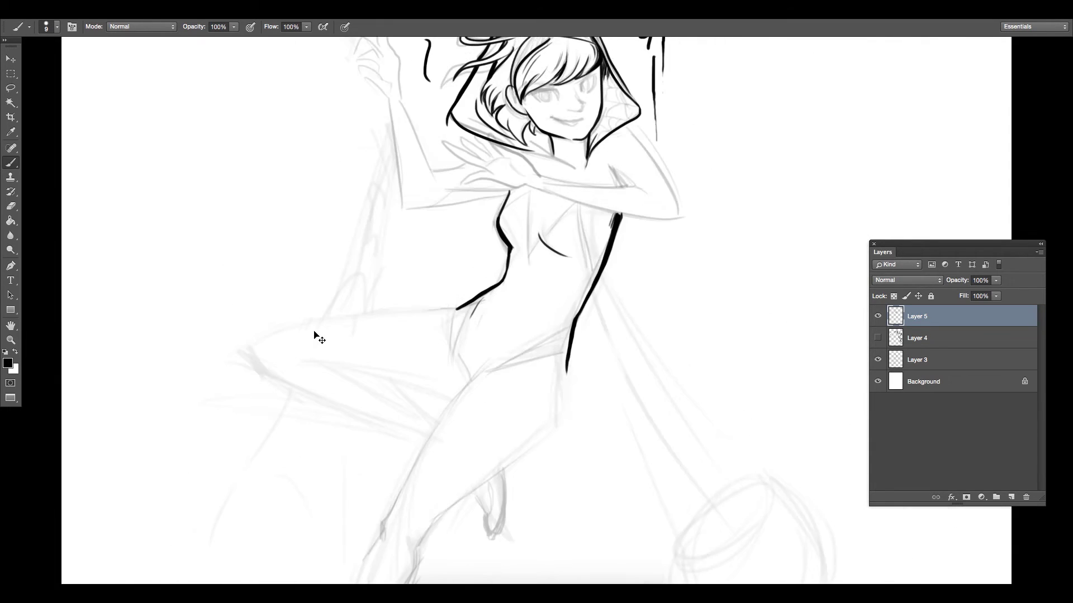
Ink the upper contour of the bent leg from the knee to the hip and join it to the waist line.
{"action": "key", "text": "super+minus"}
{"action": "key", "text": "super+minus"}
{"action": "key", "text": "super+plus"}
{"action": "key", "text": "super+plus"}
{"action": "mouse_move", "coordinate": [247, 344]}
{"action": "left_mouse_down"}
{"action": "mouse_move", "coordinate": [324, 319]}
{"action": "mouse_move", "coordinate": [473, 310]}
{"action": "mouse_move", "coordinate": [489, 290]}
{"action": "mouse_move", "coordinate": [443, 305]}
{"action": "mouse_move", "coordinate": [469, 310]}
{"action": "mouse_move", "coordinate": [507, 267]}
{"action": "left_mouse_up"}
{"action": "key", "text": "e"}
{"action": "key", "text": "b"}
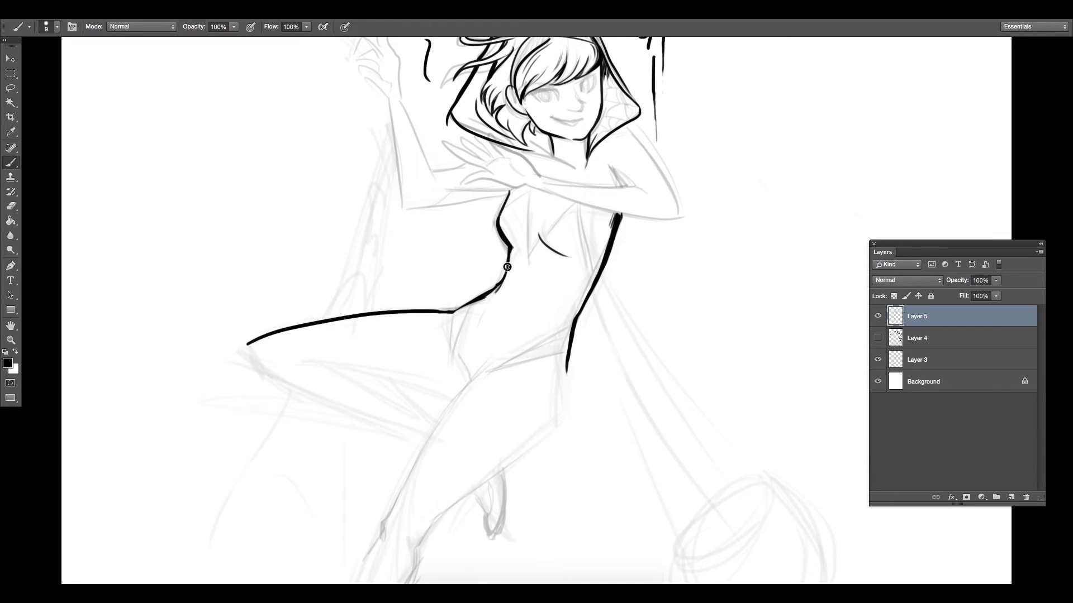
Thicken the curve between waist and hip with extra brush strokes and clean its outer edge with the Eraser.
{"action": "scroll", "coordinate": [508, 262], "scroll_direction": "up", "scroll_amount": 6}
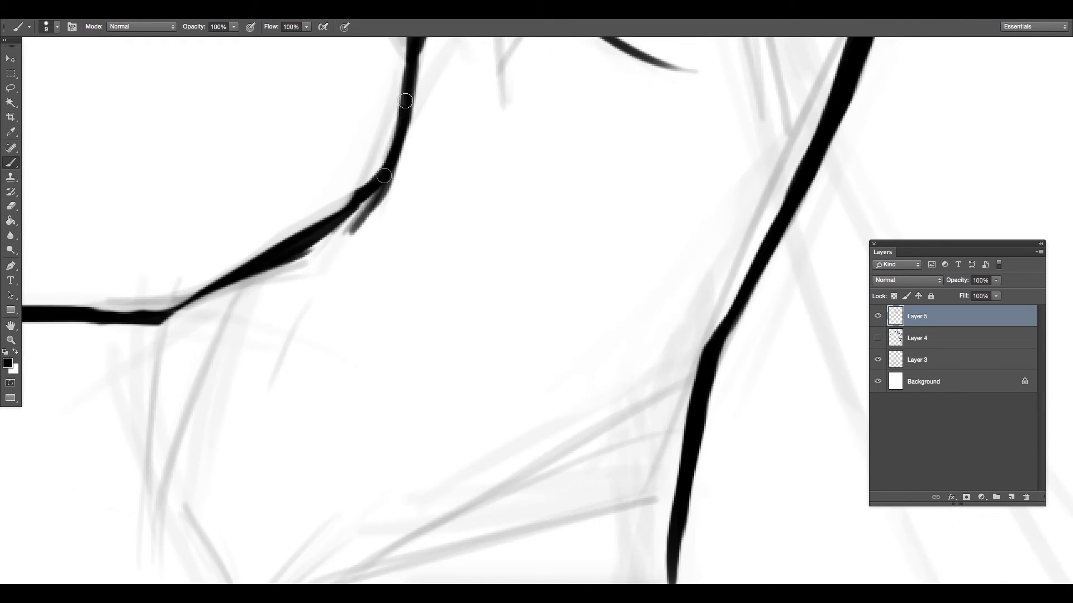
{"action": "left_click_drag", "start_coordinate": [341, 248], "coordinate": [466, 211]}
{"action": "key", "text": "e"}
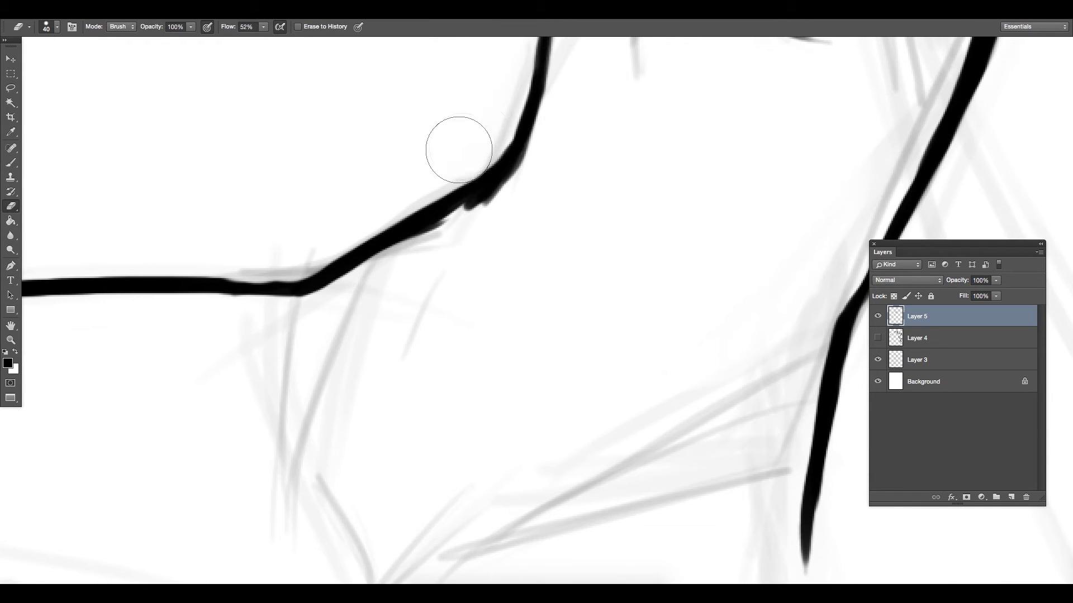
{"action": "scroll", "coordinate": [503, 161], "scroll_direction": "down", "scroll_amount": 6}
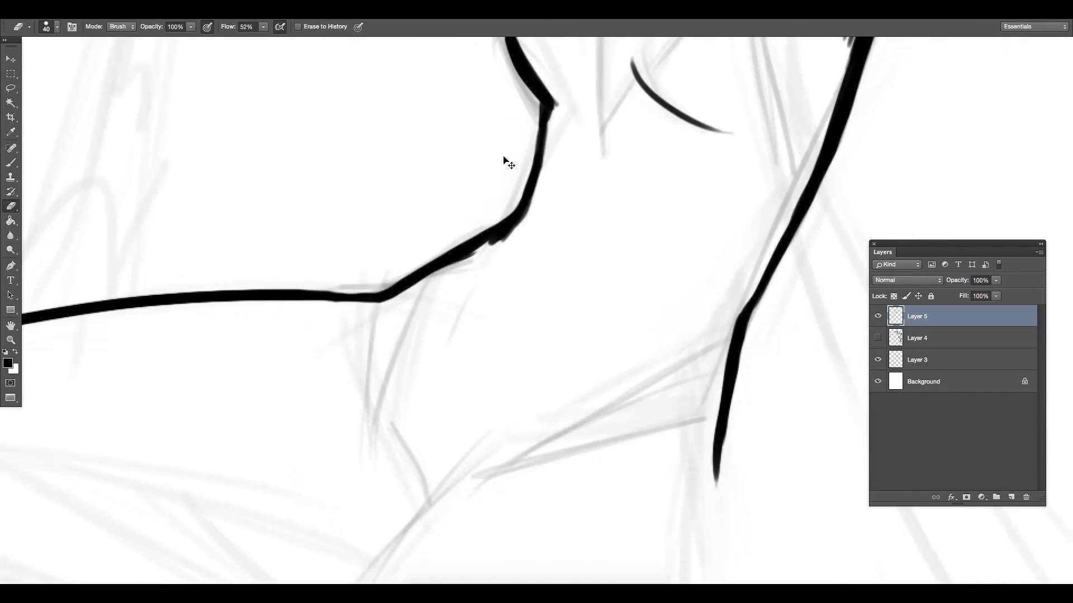
{"action": "key", "text": "super+plus"}
{"action": "key", "text": "super+plus"}
Ink the short groin line and the front contour of the extended leg from the hip down to the knee.
{"action": "key", "text": "b"}
{"action": "left_click_drag", "start_coordinate": [459, 373], "coordinate": [477, 407]}
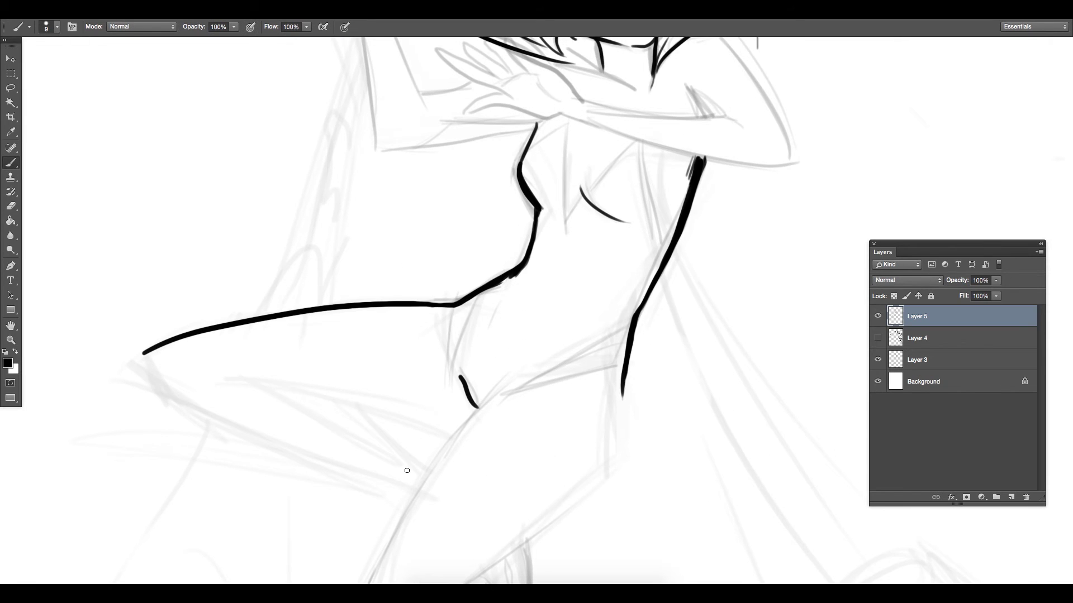
{"action": "left_click_drag", "start_coordinate": [512, 371], "coordinate": [412, 495]}
{"action": "left_click_drag", "start_coordinate": [575, 382], "coordinate": [574, 375]}
{"action": "left_click_drag", "start_coordinate": [532, 440], "coordinate": [533, 313]}
{"action": "mouse_move", "coordinate": [480, 270]}
{"action": "left_mouse_down"}
{"action": "mouse_move", "coordinate": [359, 492]}
{"action": "mouse_move", "coordinate": [388, 416]}
{"action": "left_mouse_up"}
{"action": "key", "text": "ctrl+z"}
{"action": "left_click_drag", "start_coordinate": [408, 381], "coordinate": [518, 261]}
{"action": "key", "text": "super+z"}
{"action": "mouse_move", "coordinate": [348, 484]}
{"action": "left_mouse_down"}
{"action": "mouse_move", "coordinate": [470, 293]}
{"action": "mouse_move", "coordinate": [554, 240]}
{"action": "mouse_move", "coordinate": [340, 521]}
{"action": "mouse_move", "coordinate": [338, 496]}
{"action": "left_mouse_up"}
Ink the extended thigh's underside from the knee to the buttock and connect it to the hip contour.
{"action": "left_click_drag", "start_coordinate": [395, 530], "coordinate": [633, 331]}
{"action": "key", "text": "super+z"}
{"action": "mouse_move", "coordinate": [624, 258]}
{"action": "left_mouse_down"}
{"action": "mouse_move", "coordinate": [617, 343]}
{"action": "mouse_move", "coordinate": [603, 364]}
{"action": "left_mouse_up"}
{"action": "key", "text": "super+z"}
{"action": "key", "text": "super+z"}
{"action": "key", "text": "super+z"}
{"action": "key", "text": "super+z"}
{"action": "key", "text": "super+z"}
{"action": "key", "text": "super+minus"}
{"action": "key", "text": "super+minus"}
{"action": "key", "text": "super+minus"}
{"action": "key", "text": "super+minus"}
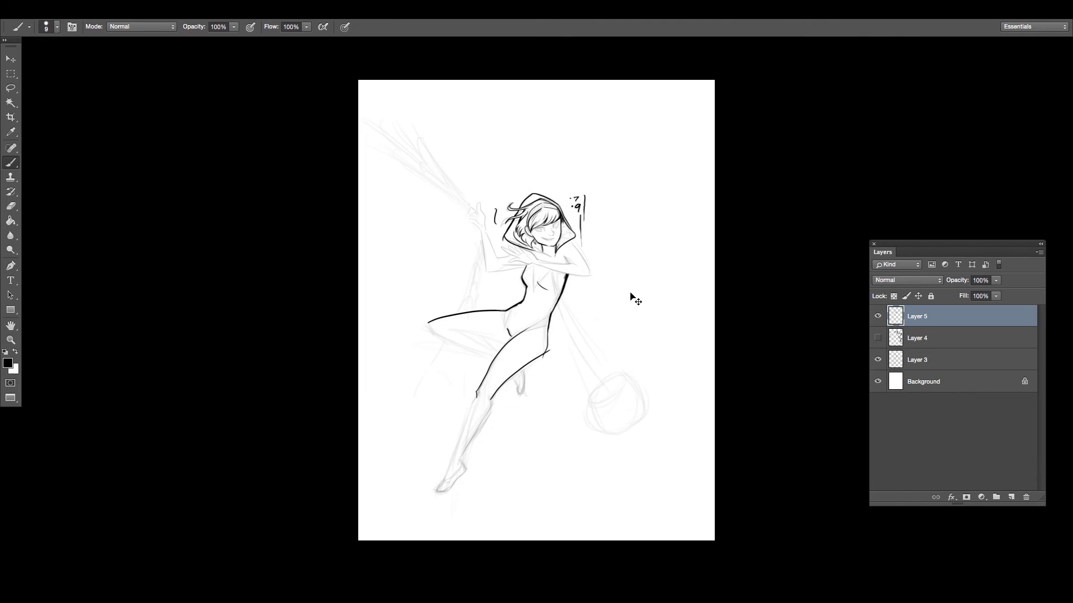
Trim the overshooting line ends at the buttock's corner with the Eraser and check the drawing without the interface.
{"action": "key", "text": "super+equal"}
{"action": "key", "text": "super+equal"}
{"action": "key", "text": "e"}
{"action": "left_click_drag", "start_coordinate": [554, 410], "coordinate": [563, 394]}
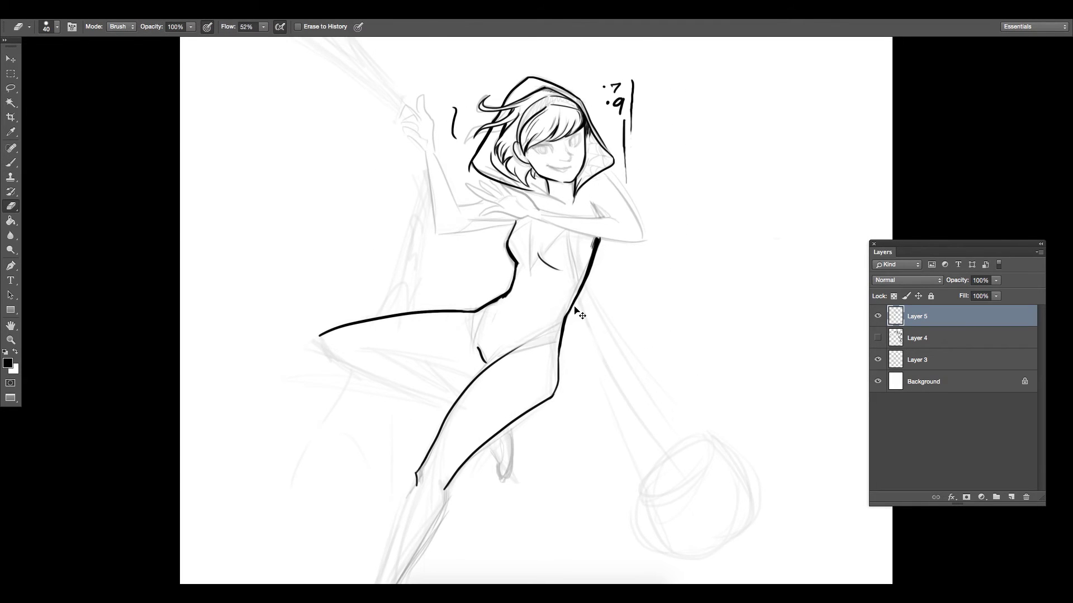
{"action": "key", "text": "super+equal"}
{"action": "key", "text": "Tab"}
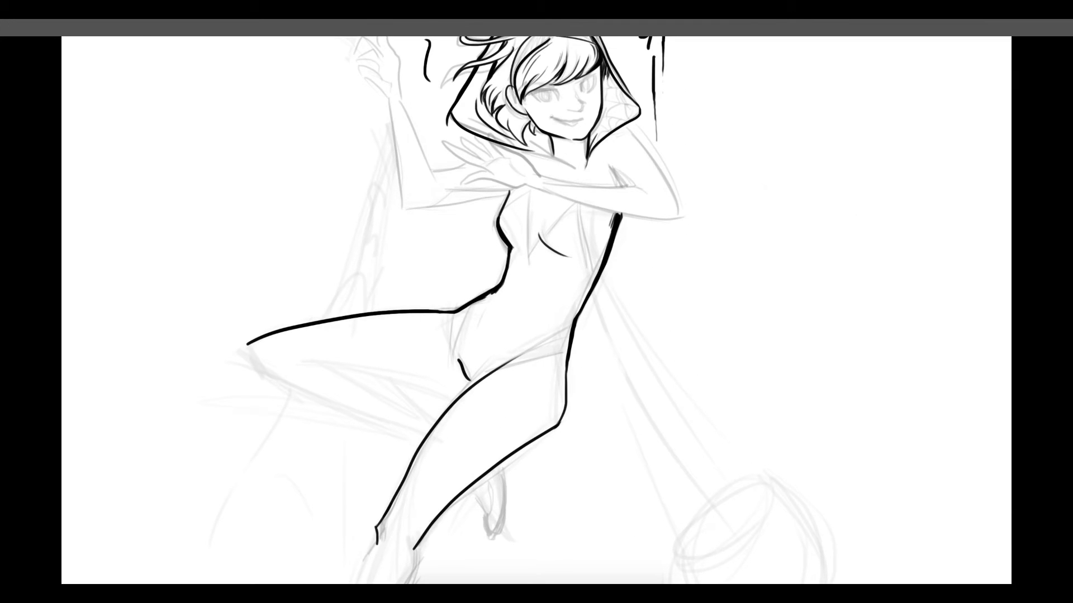
{"action": "key", "text": "Tab"}
Ink the bent leg's inner thigh line, rounded knee and shin, plus the calf curve running behind the extended thigh.
{"action": "key", "text": "b"}
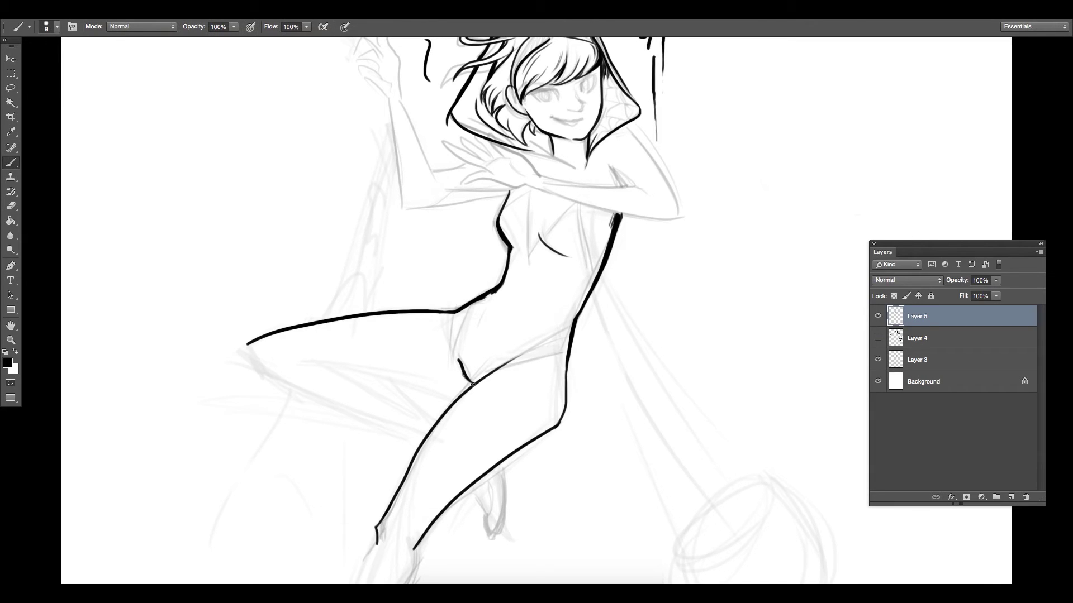
{"action": "left_click_drag", "start_coordinate": [465, 404], "coordinate": [324, 371]}
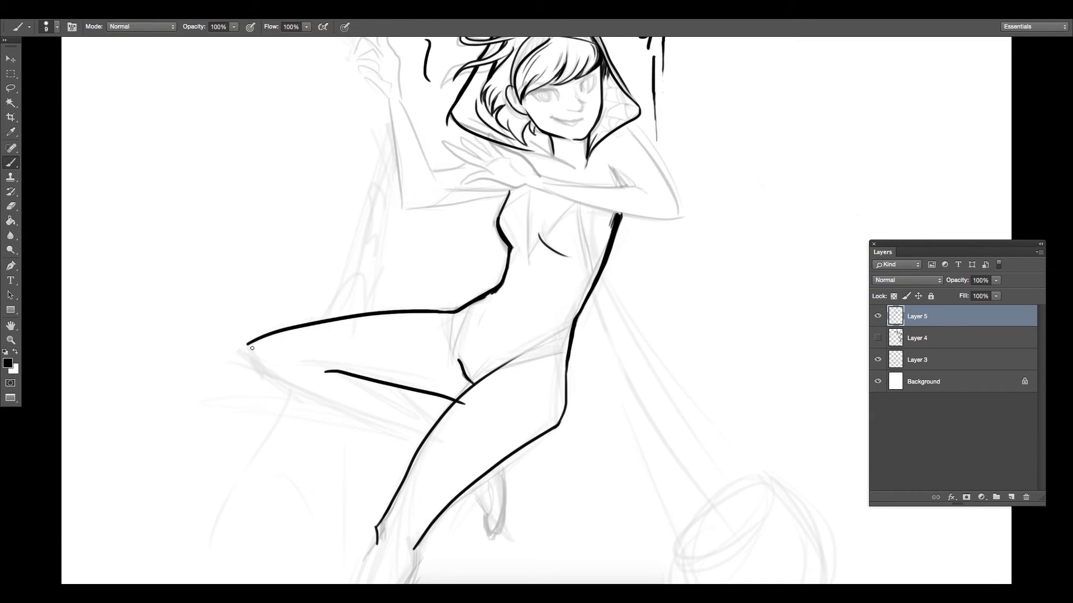
{"action": "left_click_drag", "start_coordinate": [252, 344], "coordinate": [283, 383]}
{"action": "left_click_drag", "start_coordinate": [284, 383], "coordinate": [423, 437]}
{"action": "key", "text": "super+z"}
{"action": "key", "text": "super+z"}
{"action": "key", "text": "super+alt+z"}
{"action": "mouse_move", "coordinate": [254, 342]}
{"action": "left_mouse_down"}
{"action": "mouse_move", "coordinate": [286, 378]}
{"action": "mouse_move", "coordinate": [439, 446]}
{"action": "mouse_move", "coordinate": [399, 392]}
{"action": "mouse_move", "coordinate": [471, 441]}
{"action": "left_mouse_up"}
{"action": "left_click_drag", "start_coordinate": [390, 385], "coordinate": [457, 428]}
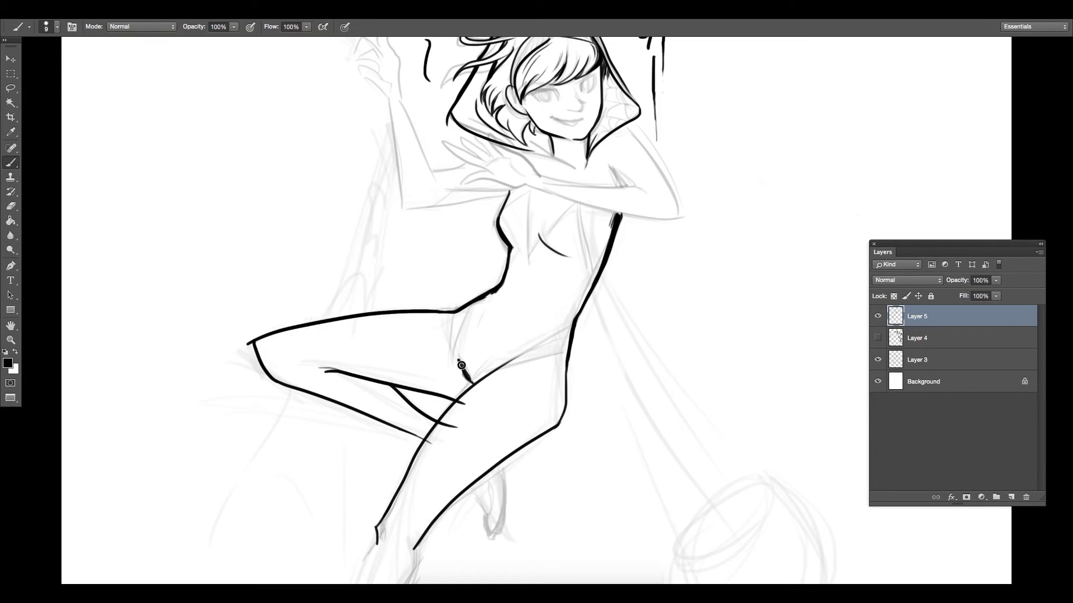
Ink the pointed foot below the extended thigh and clean up where its lines cross the thigh.
{"action": "left_click_drag", "start_coordinate": [472, 486], "coordinate": [489, 524]}
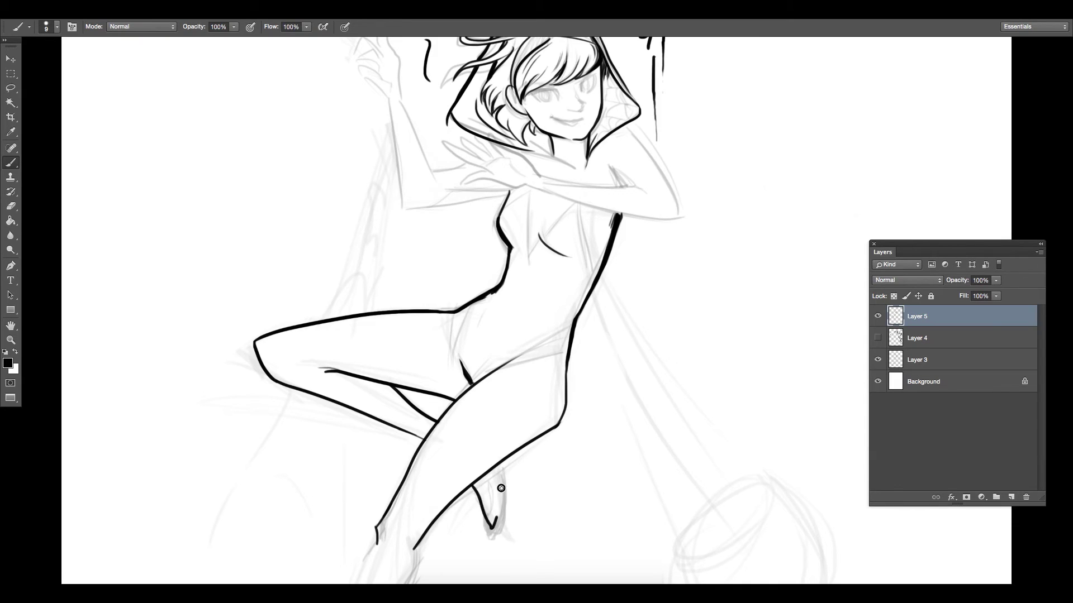
{"action": "left_click_drag", "start_coordinate": [491, 461], "coordinate": [495, 522]}
{"action": "left_click_drag", "start_coordinate": [488, 443], "coordinate": [474, 450]}
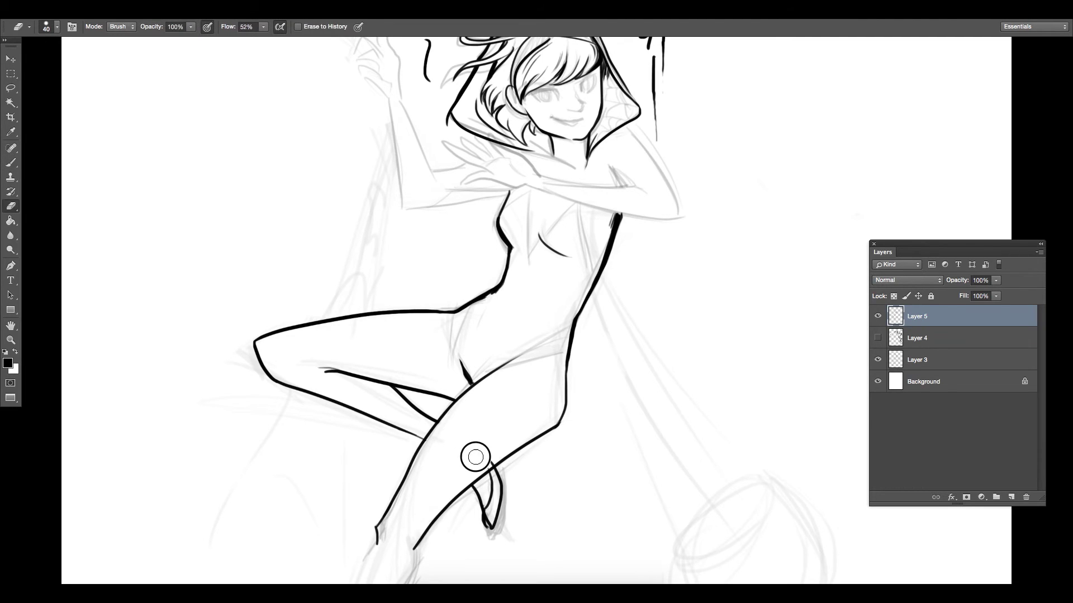
{"action": "key", "text": "ctrl+z"}
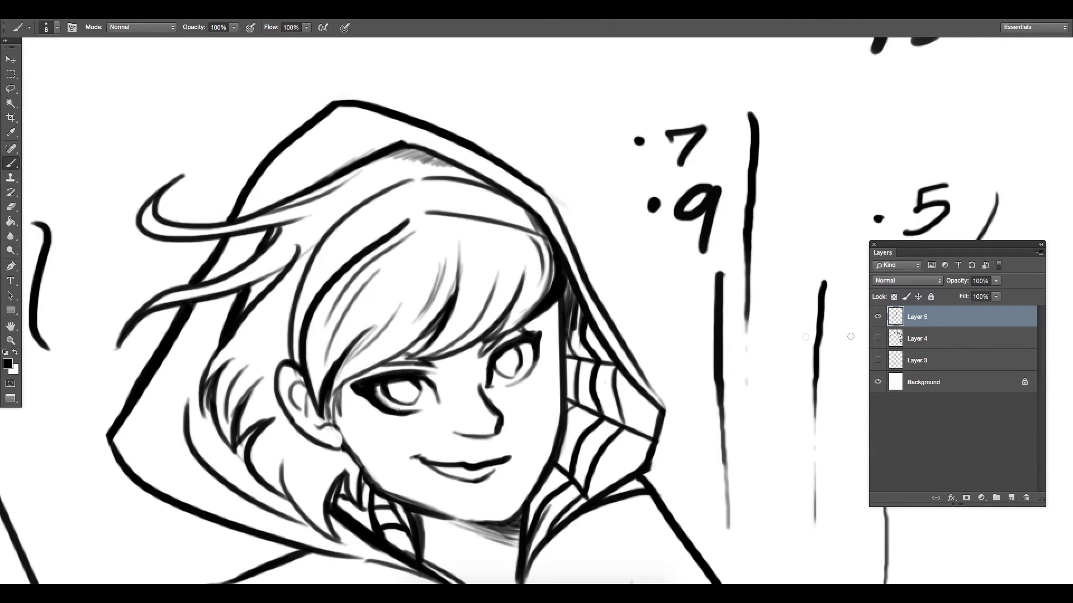
Show the Layer 3 sketch and ink the raised hand's outer edge from the wrist up to the little finger.
{"action": "left_click", "coordinate": [877, 361]}
{"action": "left_click_drag", "start_coordinate": [289, 309], "coordinate": [857, 311]}
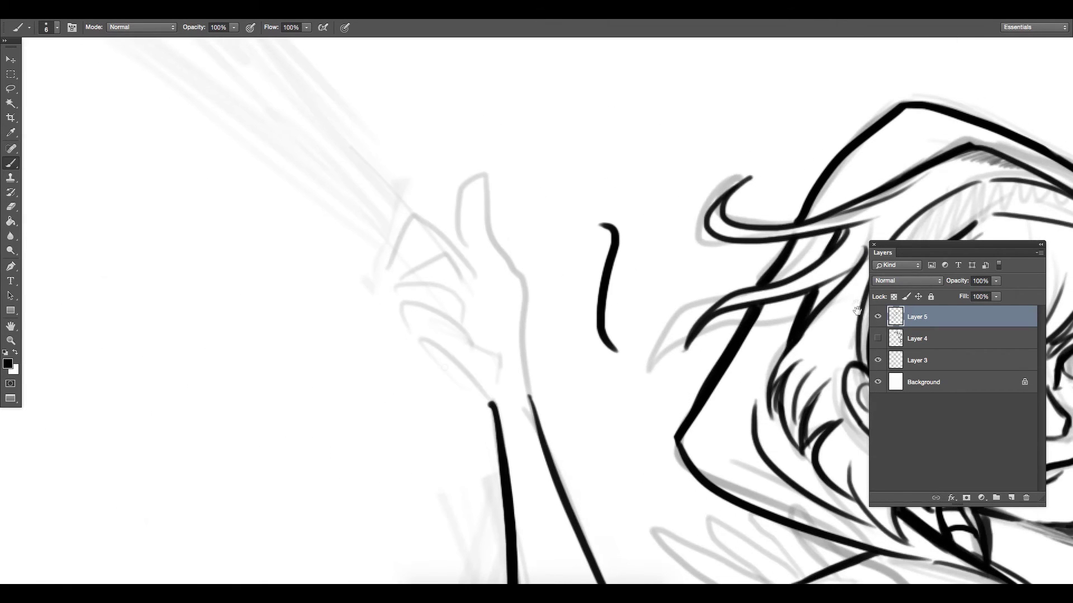
{"action": "left_click_drag", "start_coordinate": [428, 350], "coordinate": [492, 403]}
{"action": "key", "text": "ctrl+z"}
{"action": "left_click_drag", "start_coordinate": [427, 343], "coordinate": [494, 423]}
{"action": "mouse_move", "coordinate": [427, 342]}
{"action": "left_mouse_down"}
{"action": "mouse_move", "coordinate": [471, 332]}
{"action": "mouse_move", "coordinate": [485, 350]}
{"action": "left_mouse_up"}
{"action": "left_click_drag", "start_coordinate": [421, 322], "coordinate": [474, 327]}
{"action": "key", "text": "ctrl+z"}
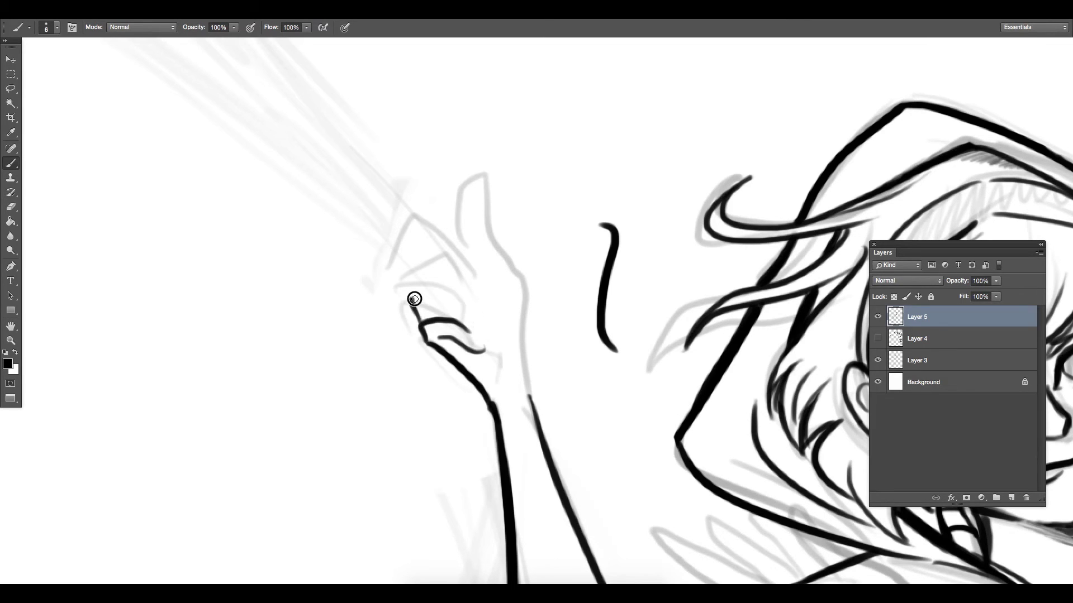
Ink the raised hand's remaining curled fingers and the short crease at the base of the palm.
{"action": "mouse_move", "coordinate": [412, 300]}
{"action": "left_mouse_down"}
{"action": "mouse_move", "coordinate": [485, 341]}
{"action": "mouse_move", "coordinate": [490, 314]}
{"action": "left_mouse_up"}
{"action": "mouse_move", "coordinate": [411, 274]}
{"action": "left_mouse_down"}
{"action": "mouse_move", "coordinate": [445, 235]}
{"action": "mouse_move", "coordinate": [479, 280]}
{"action": "mouse_move", "coordinate": [456, 271]}
{"action": "left_mouse_up"}
{"action": "left_click_drag", "start_coordinate": [486, 347], "coordinate": [505, 378]}
Ink the raised hand's thumb, shorter than sketched, and continue its outer edge down to the wrist.
{"action": "mouse_move", "coordinate": [472, 256]}
{"action": "left_mouse_down"}
{"action": "mouse_move", "coordinate": [503, 275]}
{"action": "mouse_move", "coordinate": [495, 208]}
{"action": "left_mouse_up"}
{"action": "key", "text": "ctrl+z"}
{"action": "left_click_drag", "start_coordinate": [495, 212], "coordinate": [522, 305]}
{"action": "key", "text": "ctrl+z"}
{"action": "key", "text": "ctrl+z"}
{"action": "left_click_drag", "start_coordinate": [495, 209], "coordinate": [515, 296]}
{"action": "mouse_move", "coordinate": [499, 245]}
{"action": "left_mouse_down"}
{"action": "mouse_move", "coordinate": [527, 335]}
{"action": "mouse_move", "coordinate": [530, 386]}
{"action": "left_mouse_up"}
{"action": "key", "text": "ctrl+z"}
{"action": "left_click_drag", "start_coordinate": [528, 324], "coordinate": [520, 369]}
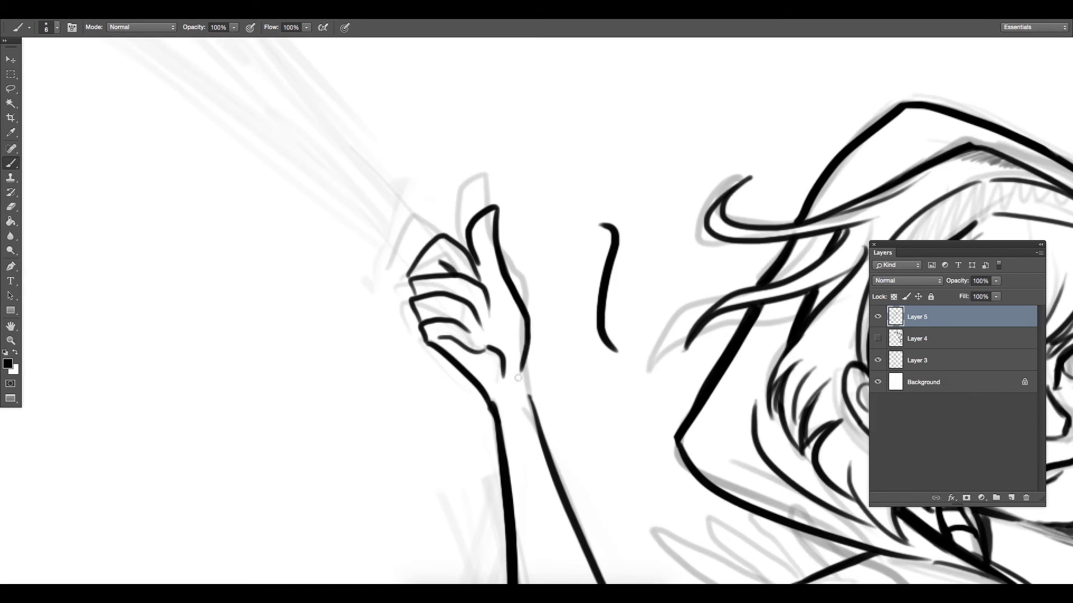
Join the raised hand's thumb-side line to the wrist and thicken the forearm's outer line.
{"action": "left_click_drag", "start_coordinate": [474, 260], "coordinate": [484, 285]}
{"action": "key", "text": "ctrl+z"}
{"action": "mouse_move", "coordinate": [521, 364]}
{"action": "left_mouse_down"}
{"action": "mouse_move", "coordinate": [535, 433]}
{"action": "mouse_move", "coordinate": [495, 310]}
{"action": "mouse_move", "coordinate": [508, 459]}
{"action": "left_mouse_up"}
{"action": "left_click_drag", "start_coordinate": [503, 348], "coordinate": [508, 434]}
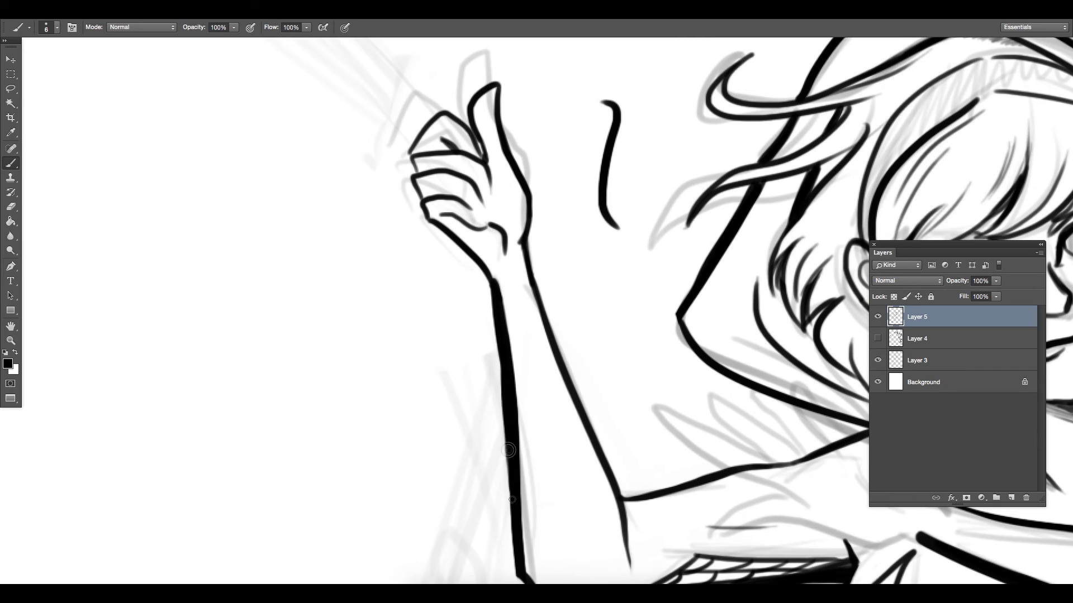
Erase along the inner side of the forearm's outer line to thin it from the wrist to near the elbow.
{"action": "key", "text": "e"}
{"action": "left_click_drag", "start_coordinate": [500, 272], "coordinate": [516, 442]}
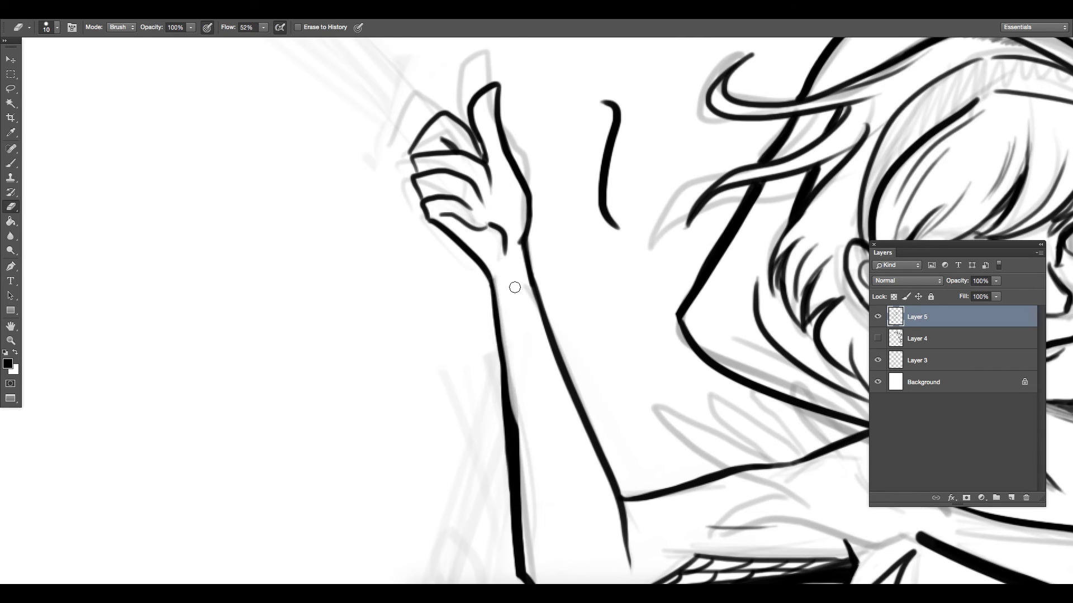
{"action": "left_click_drag", "start_coordinate": [517, 367], "coordinate": [531, 562]}
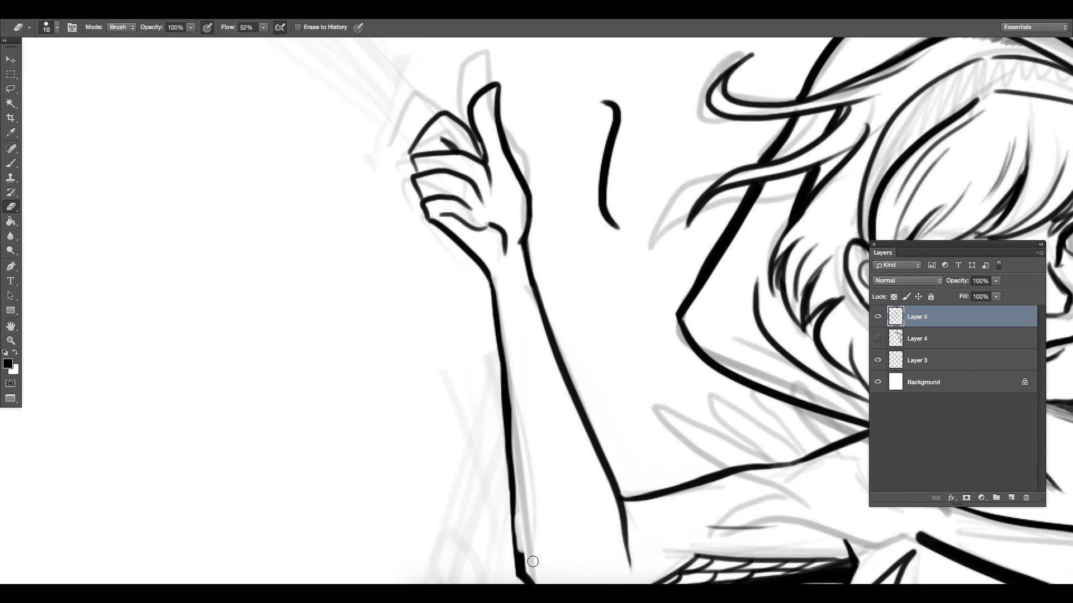
Re-ink the forearm's outer line so it thickens towards the elbow, then trim its inner edge smooth.
{"action": "scroll", "coordinate": [563, 325], "scroll_direction": "down", "scroll_amount": 3}
{"action": "key", "text": "v"}
{"action": "key", "text": "b"}
{"action": "left_click_drag", "start_coordinate": [485, 241], "coordinate": [494, 319]}
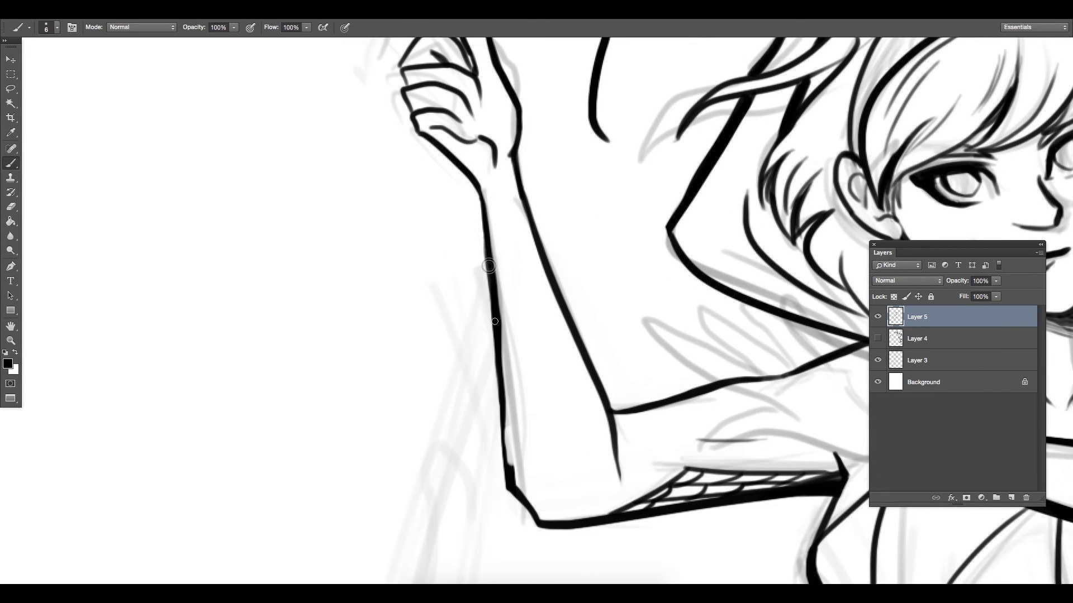
{"action": "left_click_drag", "start_coordinate": [489, 261], "coordinate": [503, 449]}
{"action": "left_click_drag", "start_coordinate": [502, 390], "coordinate": [509, 465]}
{"action": "left_click_drag", "start_coordinate": [504, 362], "coordinate": [509, 450]}
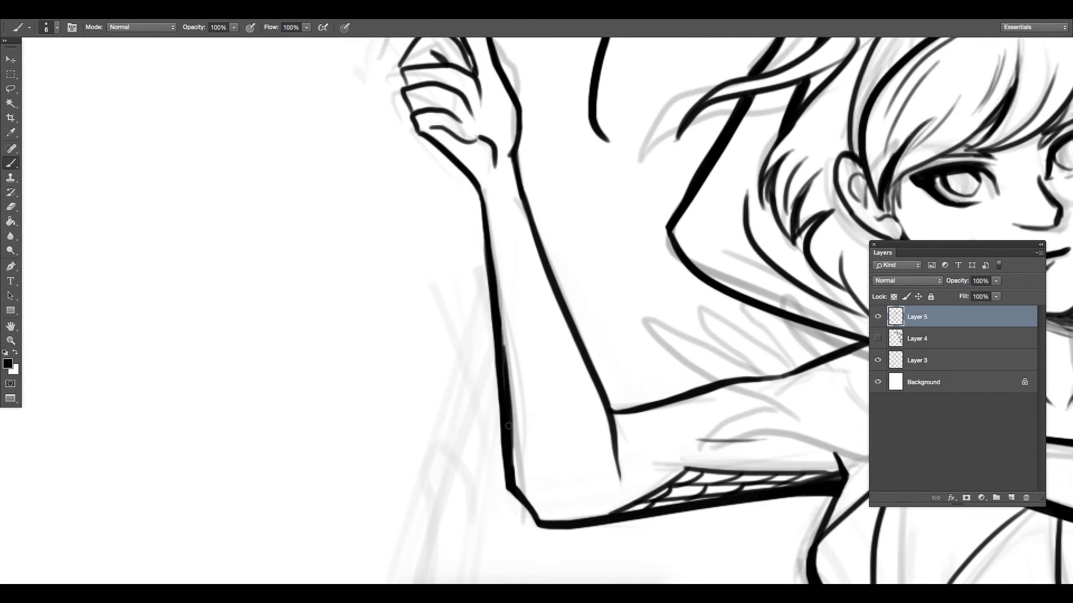
{"action": "key", "text": "e"}
{"action": "left_click_drag", "start_coordinate": [508, 344], "coordinate": [515, 438]}
{"action": "left_click_drag", "start_coordinate": [512, 383], "coordinate": [510, 371]}
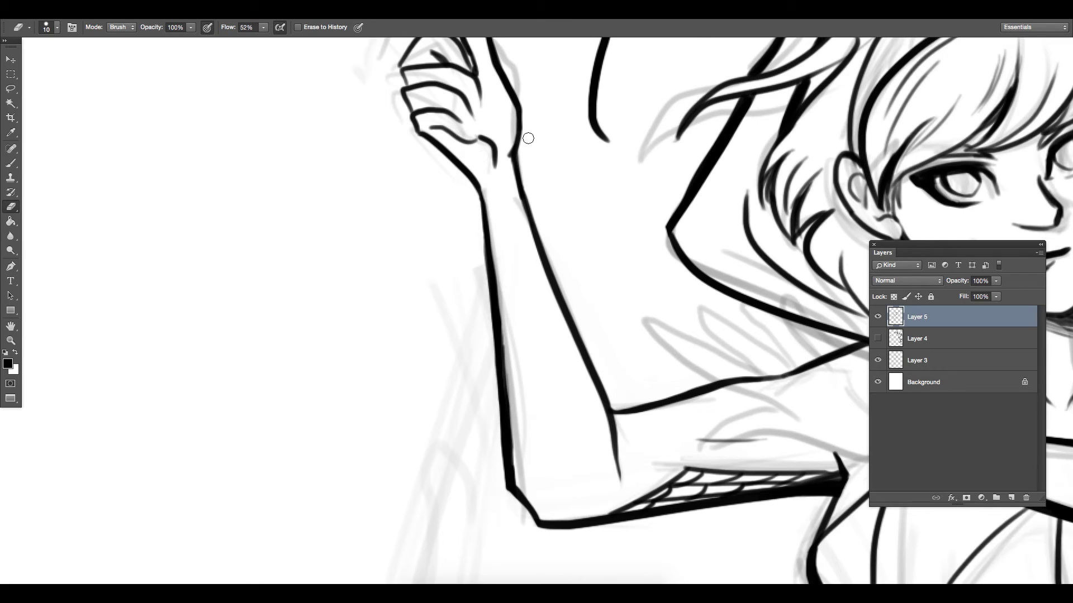
Erase and redraw the little finger's lower line apart from the palm crease, and close the gaps between the curled fingers.
{"action": "key", "text": "b"}
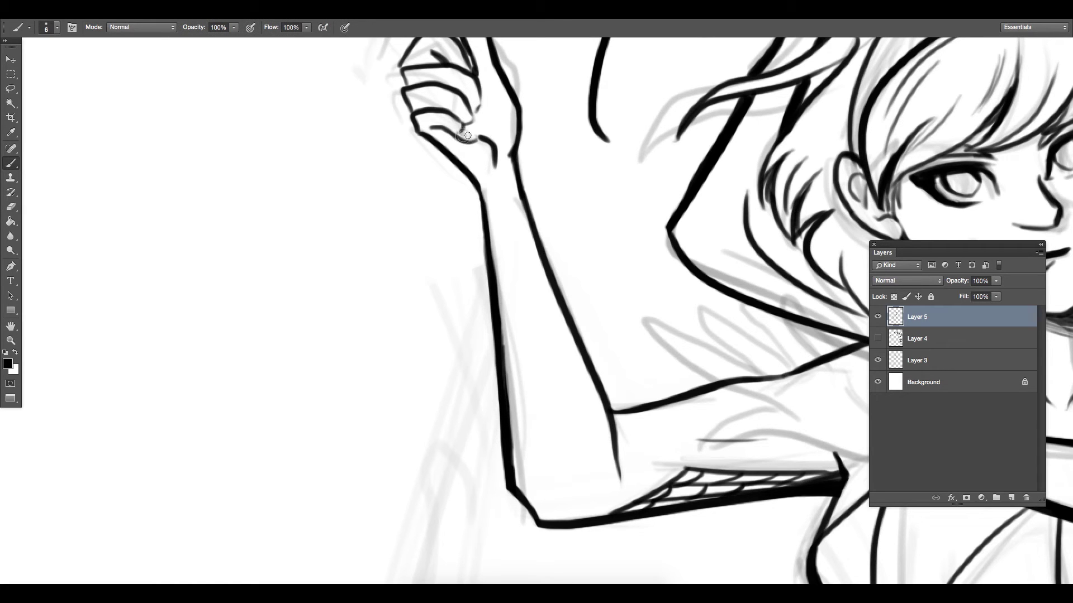
{"action": "key", "text": "e"}
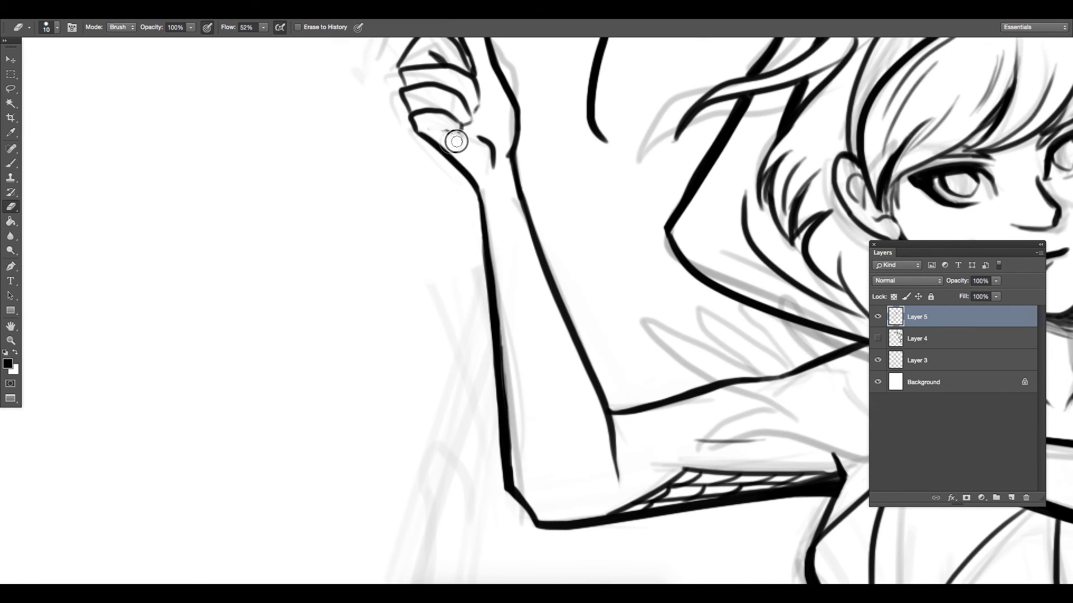
{"action": "key", "text": "b"}
{"action": "left_click_drag", "start_coordinate": [427, 129], "coordinate": [465, 132]}
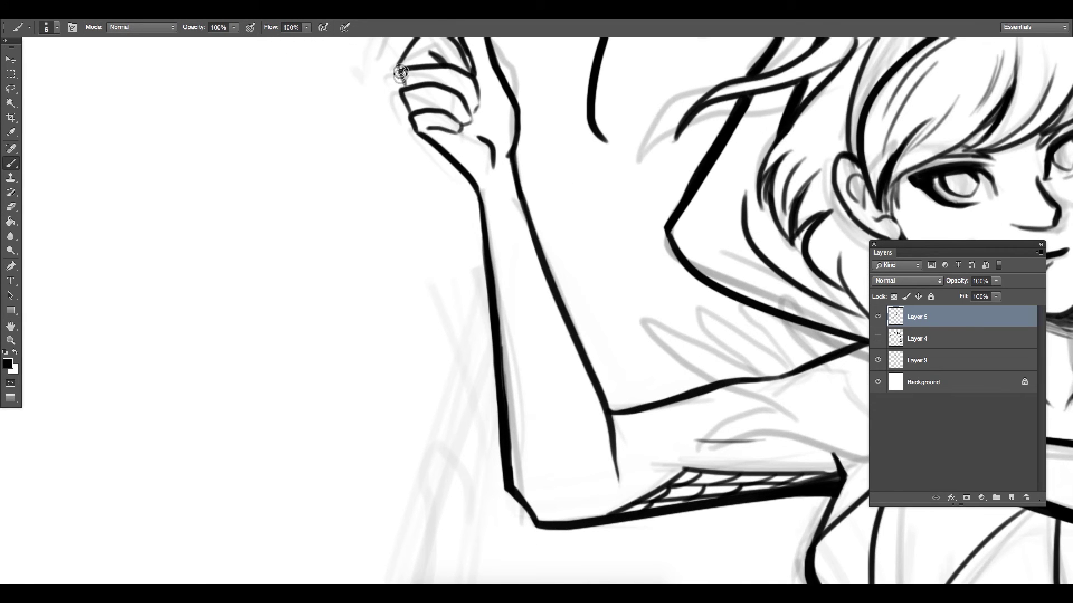
{"action": "left_click_drag", "start_coordinate": [400, 72], "coordinate": [406, 85]}
{"action": "mouse_move", "coordinate": [468, 101]}
{"action": "left_mouse_down"}
{"action": "mouse_move", "coordinate": [484, 102]}
{"action": "mouse_move", "coordinate": [476, 64]}
{"action": "left_mouse_up"}
{"action": "key", "text": "e"}
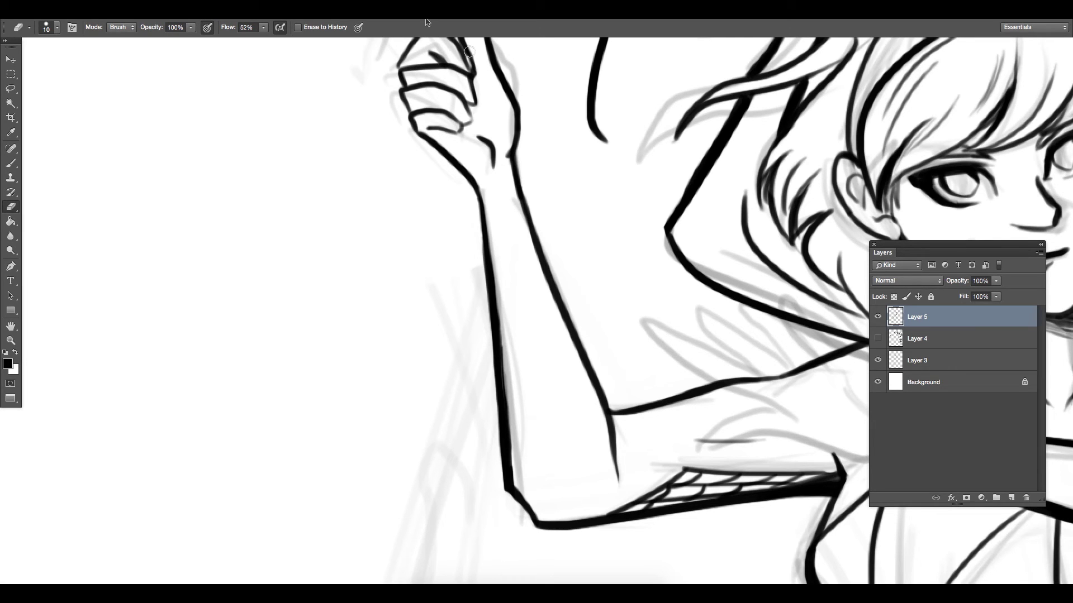
Add a new layer above Layer 5 and ink the lower hand's bottom edge and thumb.
{"action": "key", "text": "super+minus"}
{"action": "key", "text": "super+minus"}
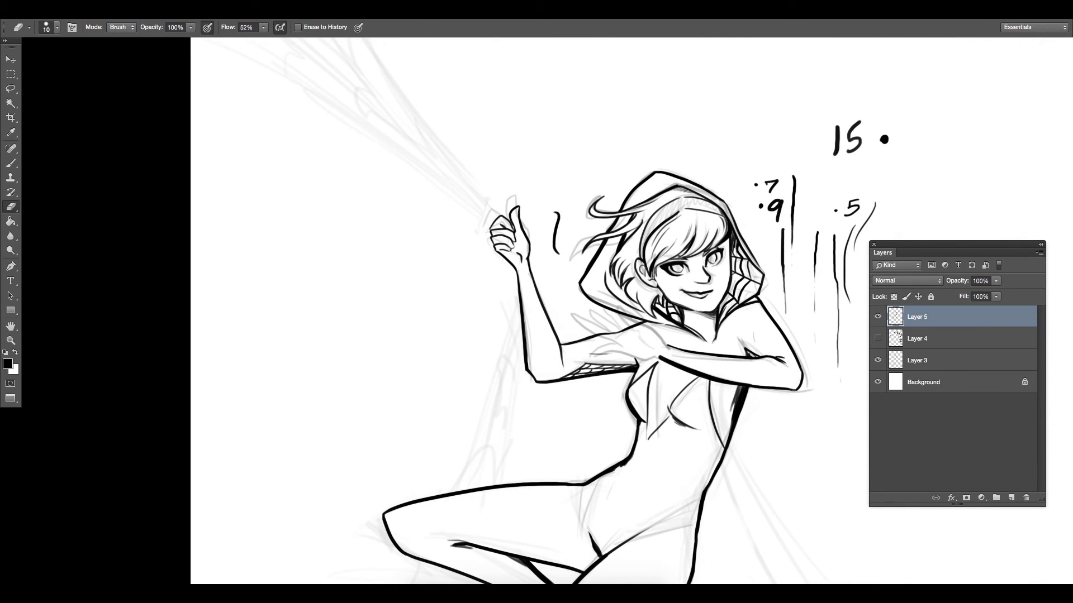
{"action": "key", "text": "ctrl+minus"}
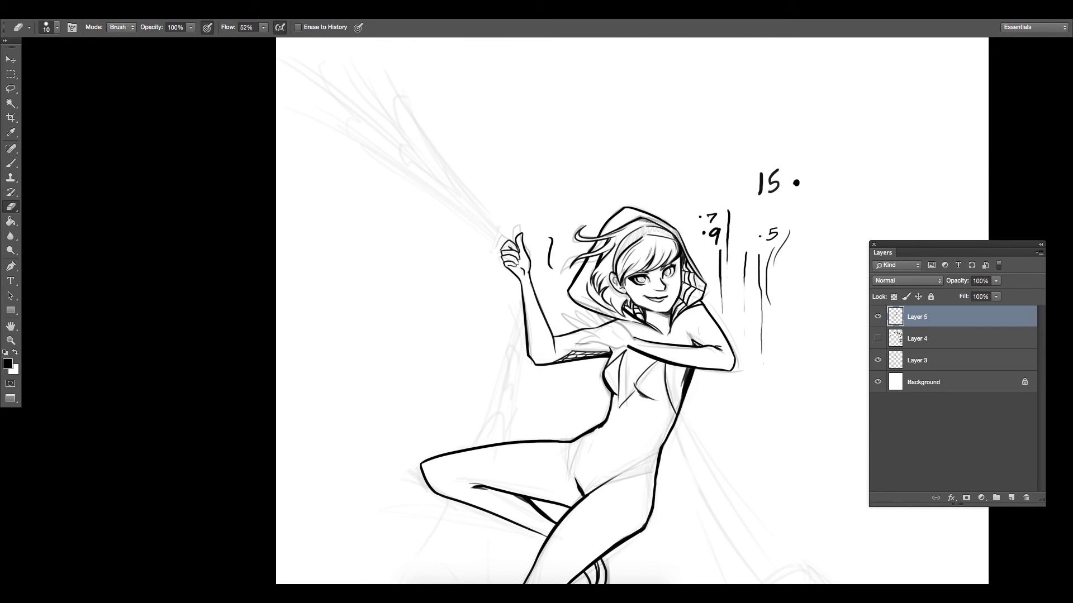
{"action": "key", "text": "ctrl+plus"}
{"action": "key", "text": "ctrl+plus"}
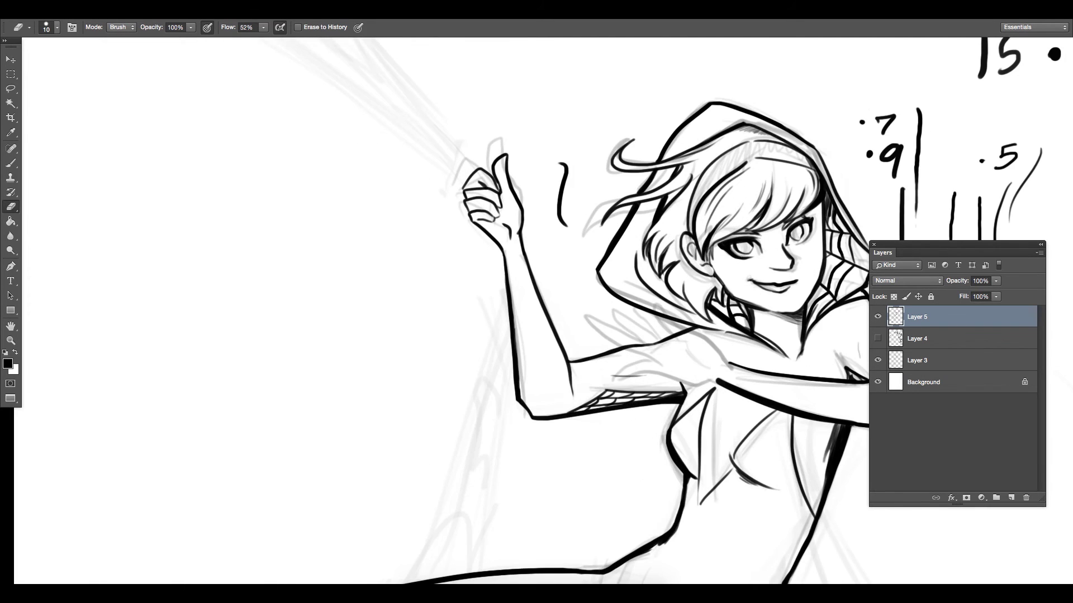
{"action": "key", "text": "b"}
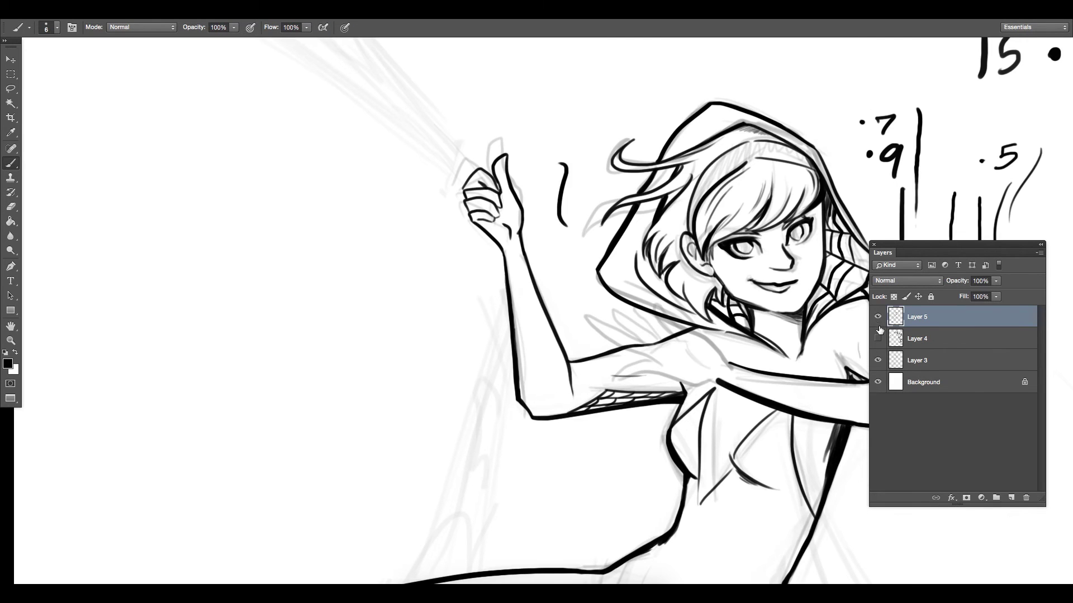
{"action": "key", "text": "ctrl+shift+alt+n"}
{"action": "key", "text": "ctrl+plus"}
{"action": "key", "text": "ctrl+plus"}
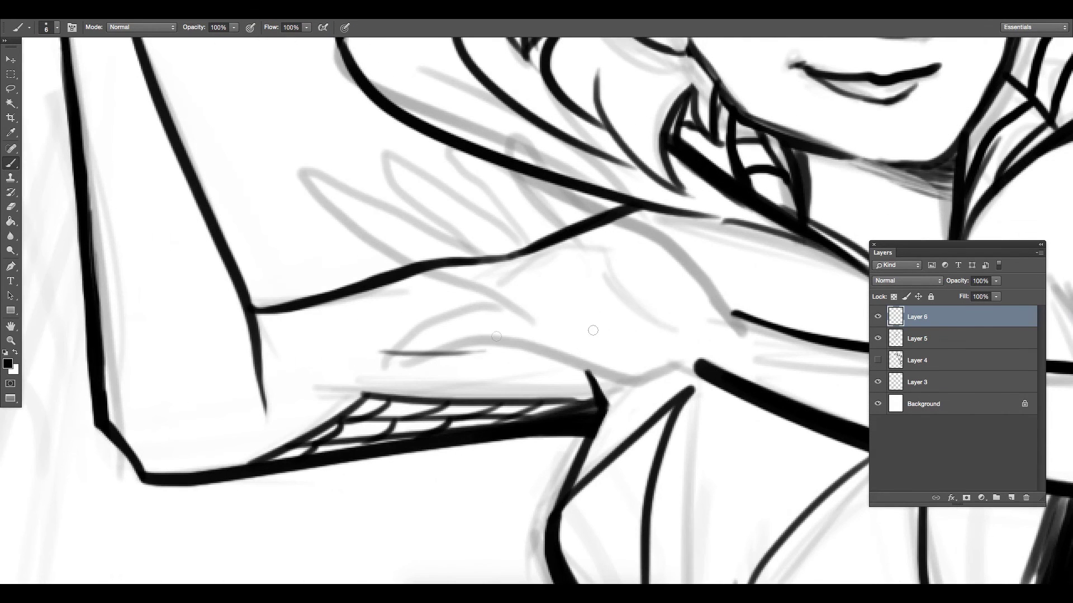
{"action": "left_click_drag", "start_coordinate": [449, 350], "coordinate": [694, 370]}
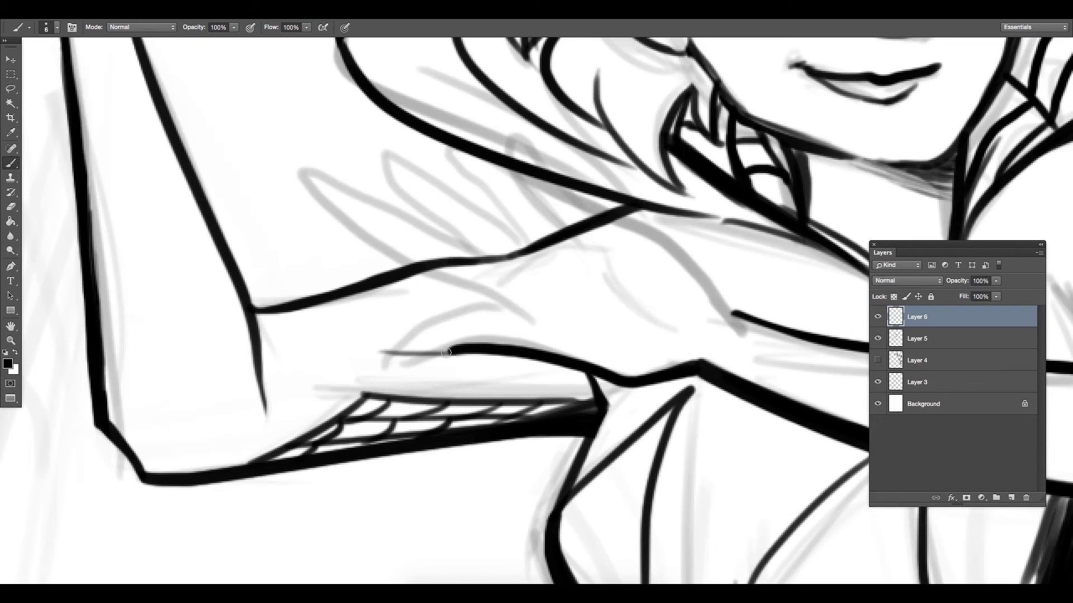
{"action": "mouse_move", "coordinate": [411, 362]}
{"action": "left_mouse_down"}
{"action": "mouse_move", "coordinate": [496, 319]}
{"action": "mouse_move", "coordinate": [462, 314]}
{"action": "mouse_move", "coordinate": [542, 316]}
{"action": "left_mouse_up"}
{"action": "key", "text": "ctrl+z"}
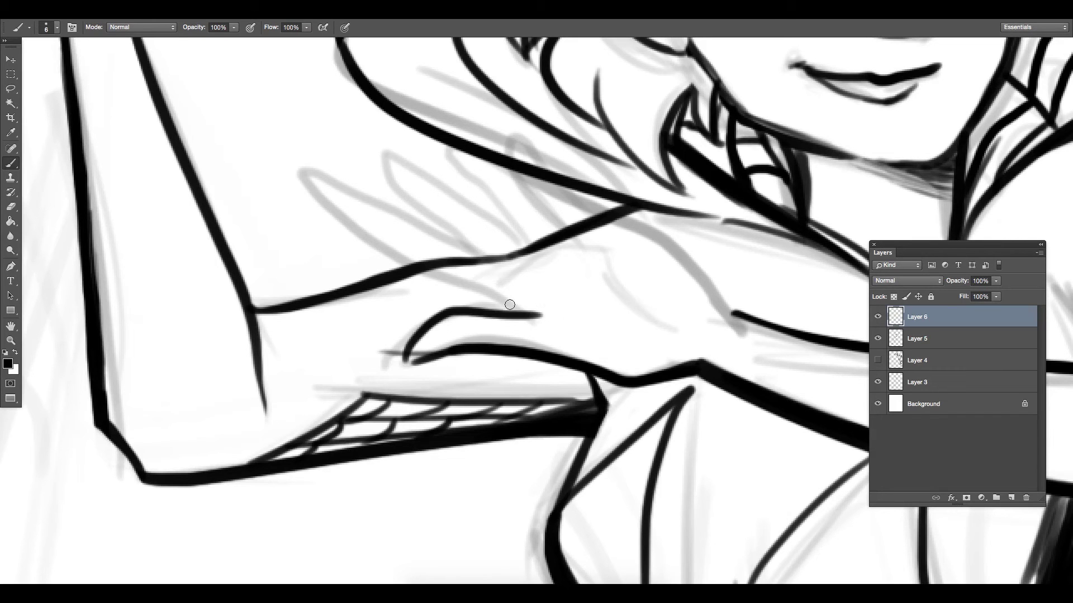
Lasso the raised hand on Layer 5, scale it up to about 104%, and clear the selection.
{"action": "key", "text": "ctrl+minus"}
{"action": "key", "text": "l"}
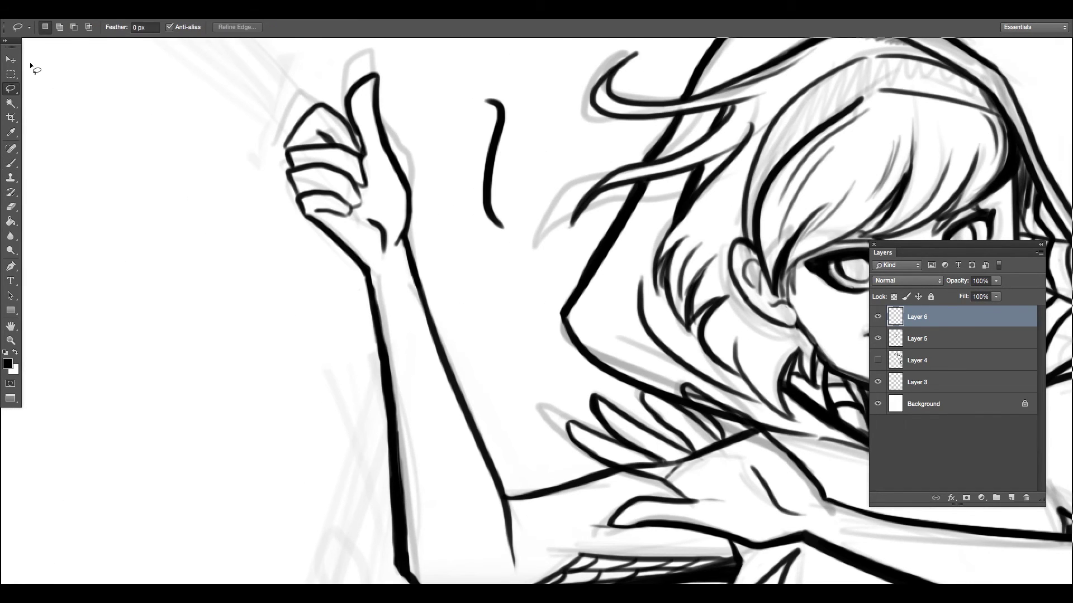
{"action": "left_click", "coordinate": [878, 339]}
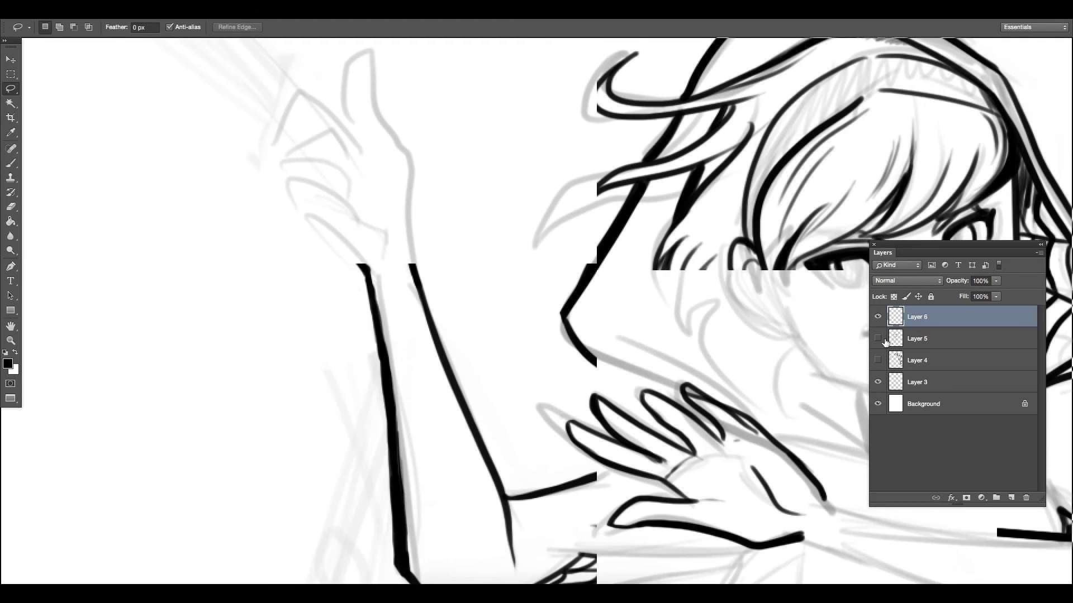
{"action": "left_click", "coordinate": [879, 339]}
{"action": "left_click", "coordinate": [916, 345]}
{"action": "mouse_move", "coordinate": [351, 274]}
{"action": "left_mouse_down"}
{"action": "mouse_move", "coordinate": [367, 282]}
{"action": "mouse_move", "coordinate": [383, 268]}
{"action": "mouse_move", "coordinate": [436, 182]}
{"action": "mouse_move", "coordinate": [237, 244]}
{"action": "left_mouse_up"}
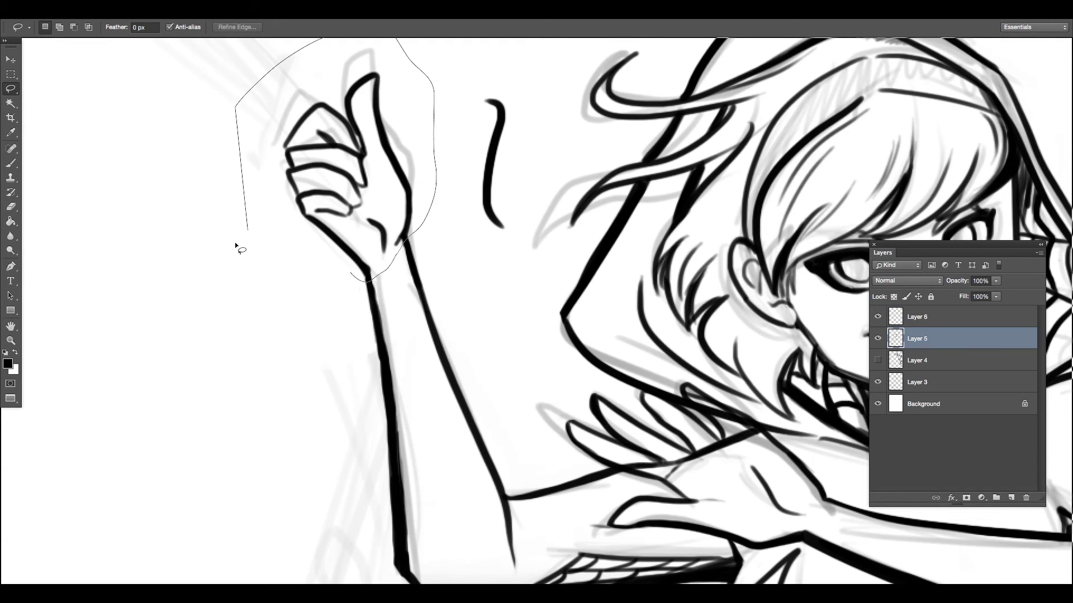
{"action": "key", "text": "ctrl+t"}
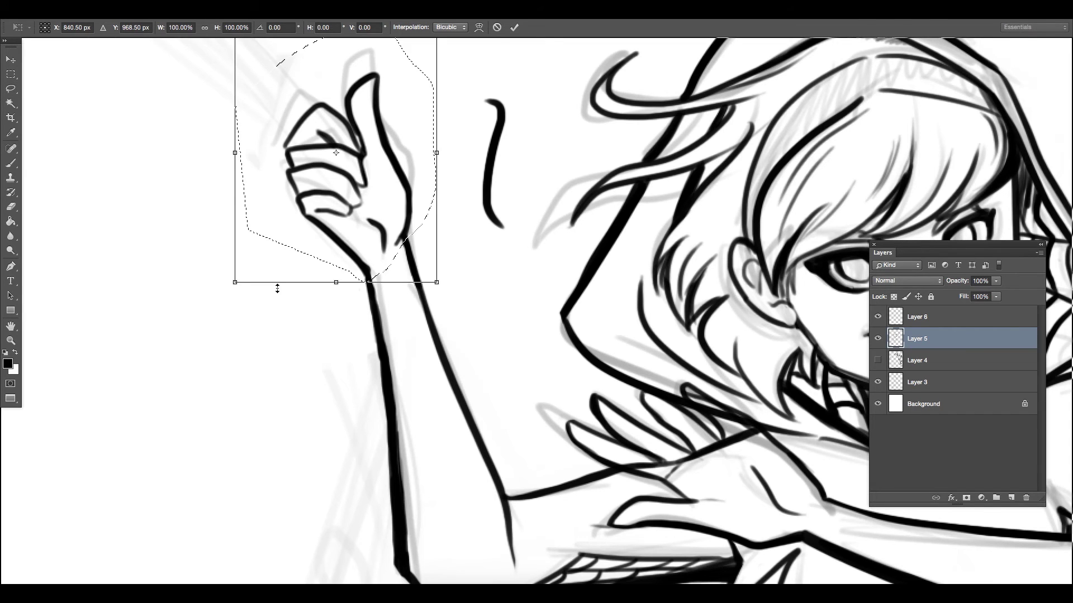
{"action": "left_click_drag", "start_coordinate": [235, 282], "coordinate": [226, 294]}
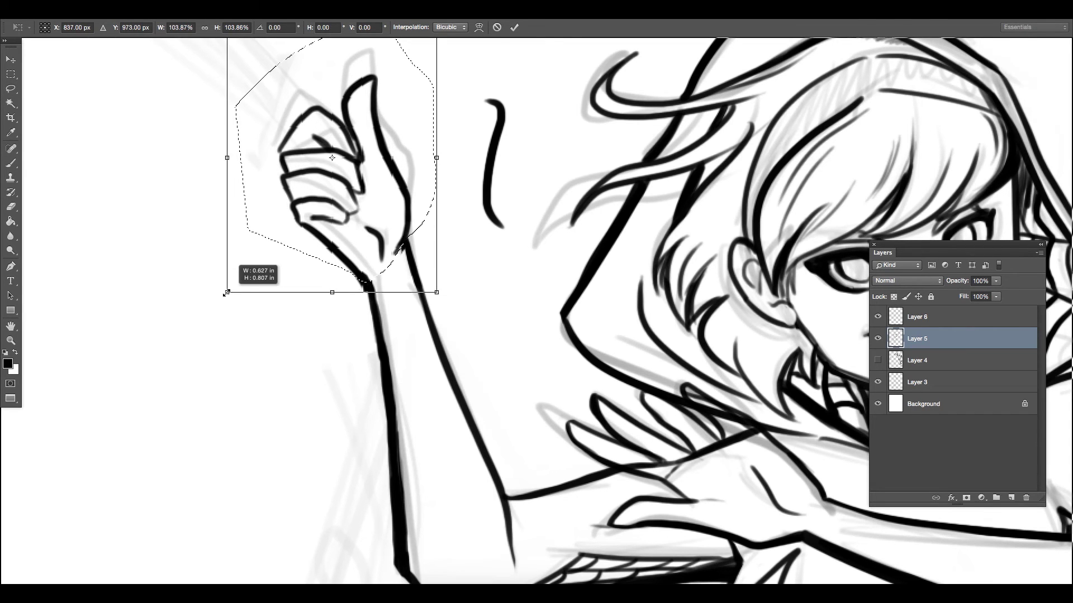
{"action": "key", "text": "Return"}
{"action": "key", "text": "ctrl+d"}
Ink the costume's seam lines at both hips, redoing the strokes that miss the sketch.
{"action": "key", "text": "b"}
{"action": "key", "text": "ctrl+minus"}
{"action": "key", "text": "ctrl+minus"}
{"action": "key", "text": "ctrl+minus"}
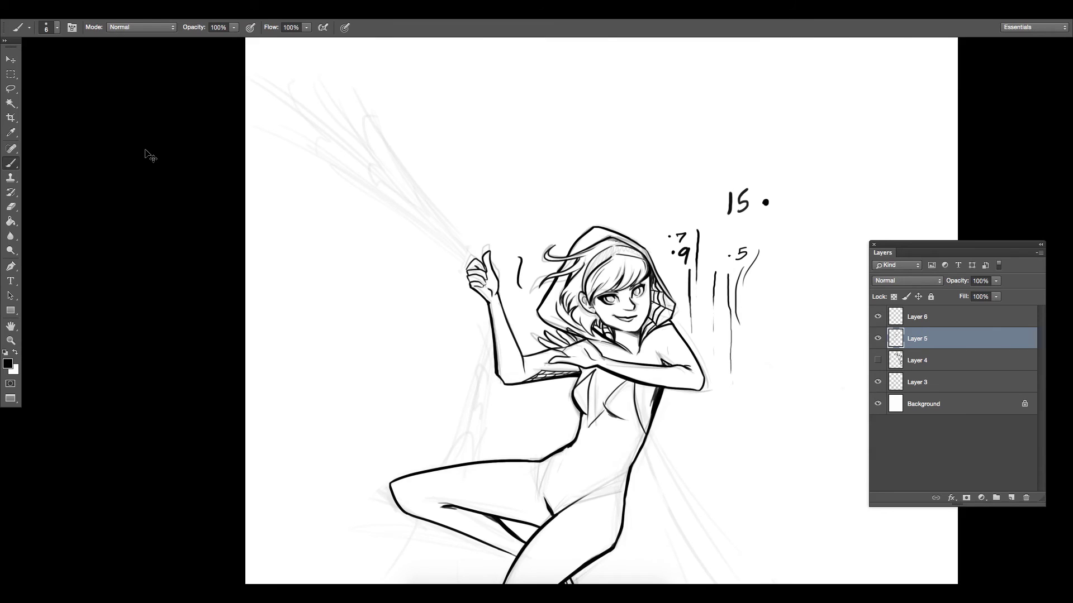
{"action": "key", "text": "ctrl+plus"}
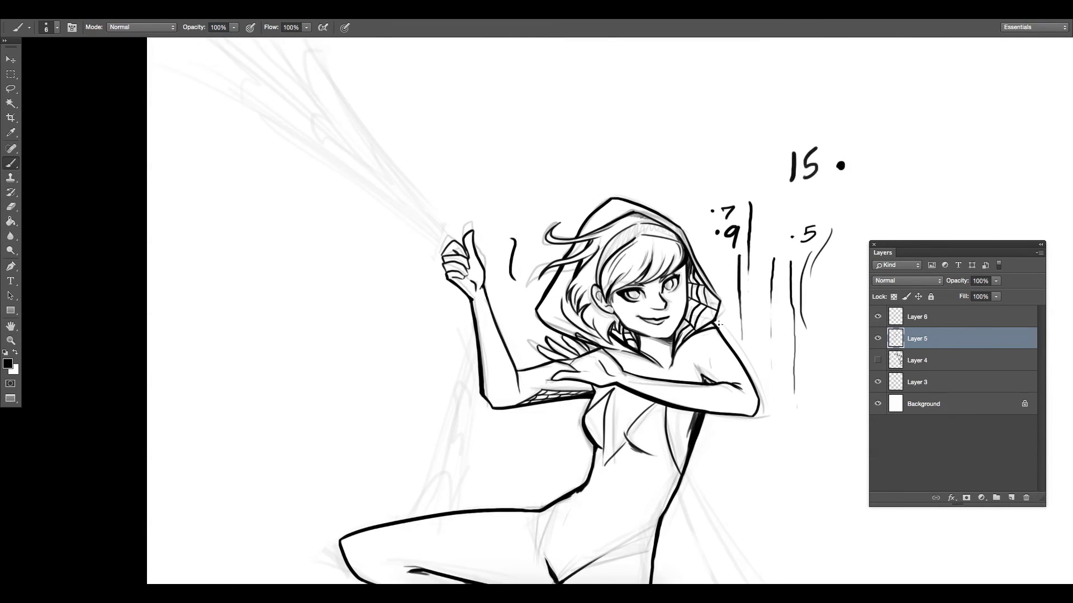
{"action": "scroll", "coordinate": [720, 324], "scroll_direction": "down", "scroll_amount": 8}
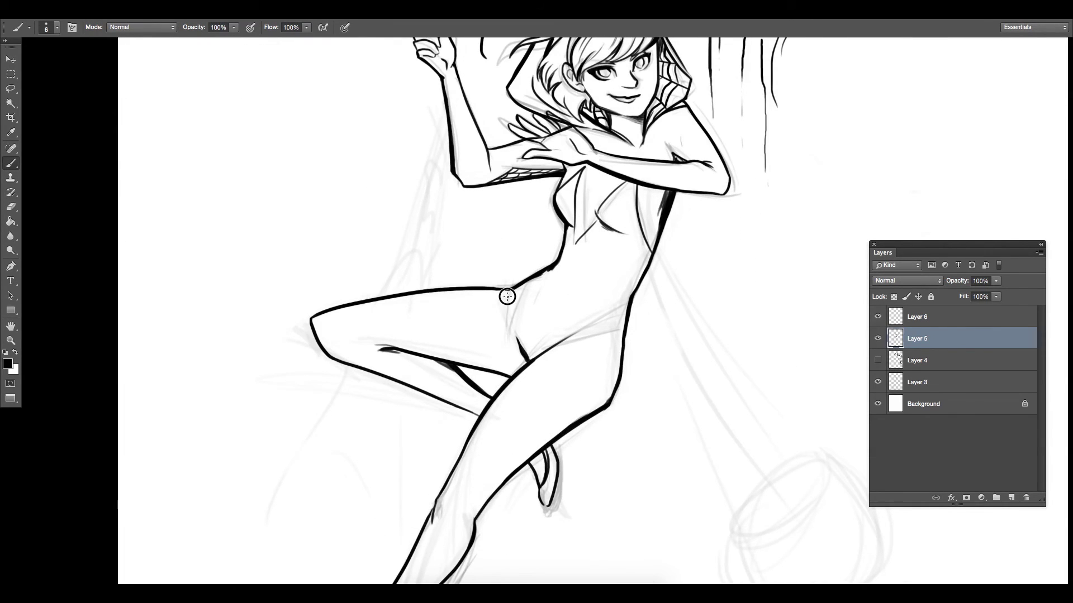
{"action": "mouse_move", "coordinate": [508, 296]}
{"action": "left_mouse_down"}
{"action": "mouse_move", "coordinate": [505, 334]}
{"action": "mouse_move", "coordinate": [552, 277]}
{"action": "left_mouse_up"}
{"action": "key", "text": "ctrl+z"}
{"action": "left_click_drag", "start_coordinate": [623, 308], "coordinate": [561, 335]}
{"action": "key", "text": "ctrl+z"}
{"action": "mouse_move", "coordinate": [626, 315]}
{"action": "left_mouse_down"}
{"action": "mouse_move", "coordinate": [566, 344]}
{"action": "mouse_move", "coordinate": [620, 333]}
{"action": "left_mouse_up"}
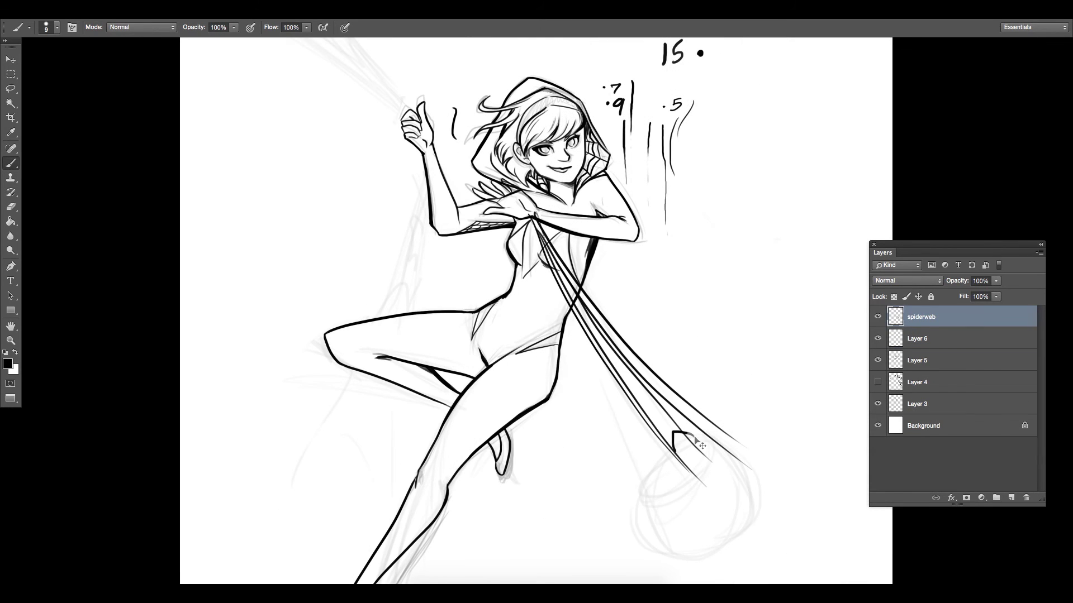
On the spiderweb layer, ink curved cross-threads between the long web strands beside the hip with a smaller brush.
{"action": "key", "text": "ctrl+z"}
{"action": "left_click_drag", "start_coordinate": [658, 408], "coordinate": [665, 442]}
{"action": "key", "text": "ctrl+plus"}
{"action": "key", "text": "ctrl+plus"}
{"action": "key", "text": "bracketleft"}
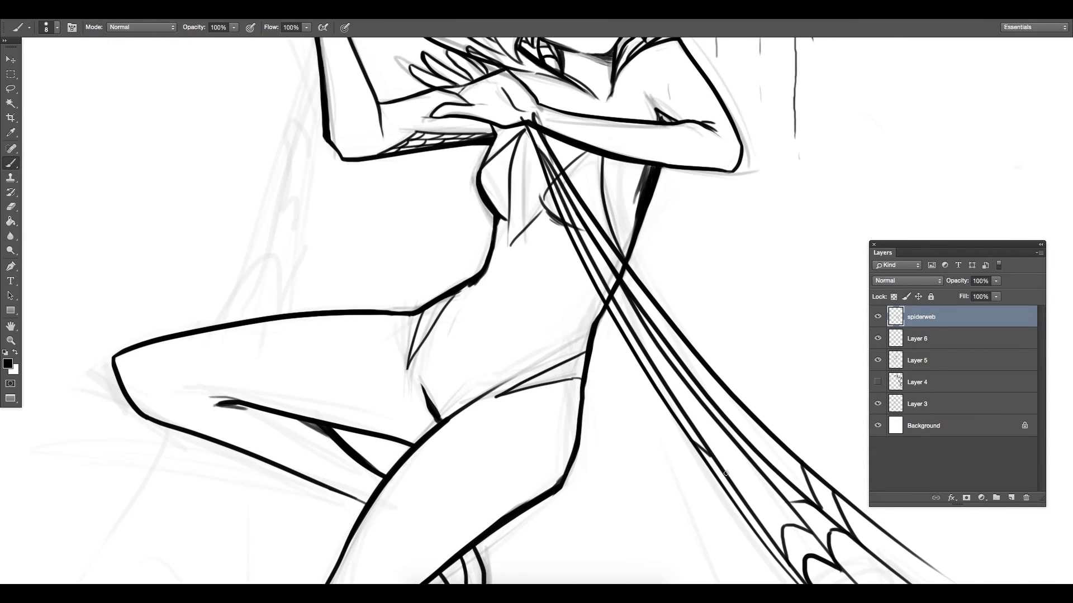
{"action": "mouse_move", "coordinate": [725, 474]}
{"action": "left_mouse_down"}
{"action": "mouse_move", "coordinate": [713, 449]}
{"action": "mouse_move", "coordinate": [754, 464]}
{"action": "left_mouse_up"}
{"action": "left_click_drag", "start_coordinate": [750, 413], "coordinate": [757, 449]}
{"action": "mouse_move", "coordinate": [731, 396]}
{"action": "left_mouse_down"}
{"action": "mouse_move", "coordinate": [742, 429]}
{"action": "mouse_move", "coordinate": [724, 431]}
{"action": "left_mouse_up"}
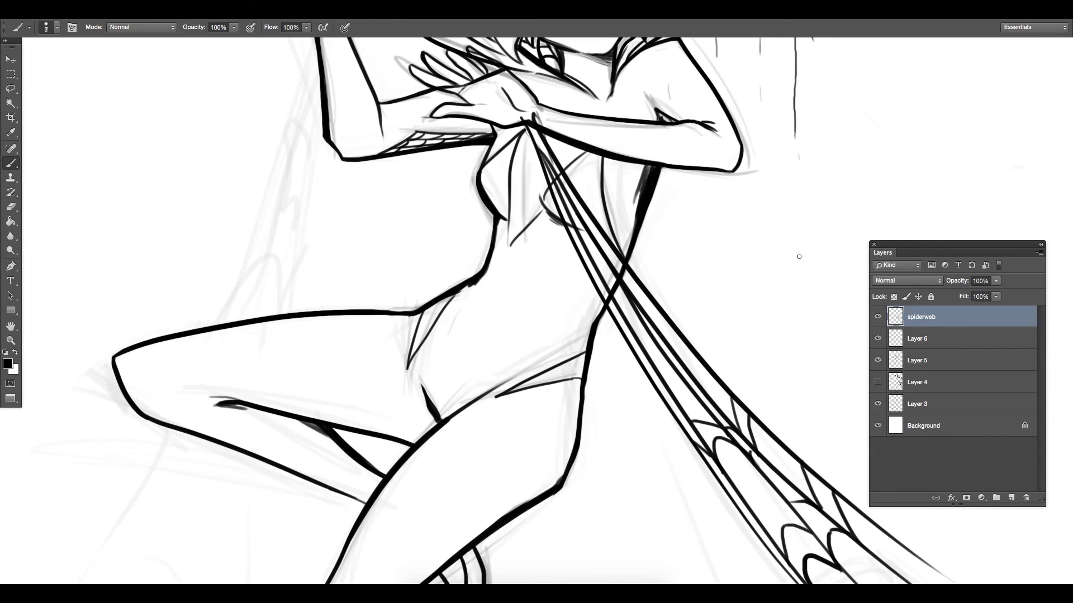
{"action": "left_click_drag", "start_coordinate": [714, 380], "coordinate": [715, 415]}
Ink more curved cross-threads in the wide lower part of the web, down to just above the bucket.
{"action": "key", "text": "ctrl+minus"}
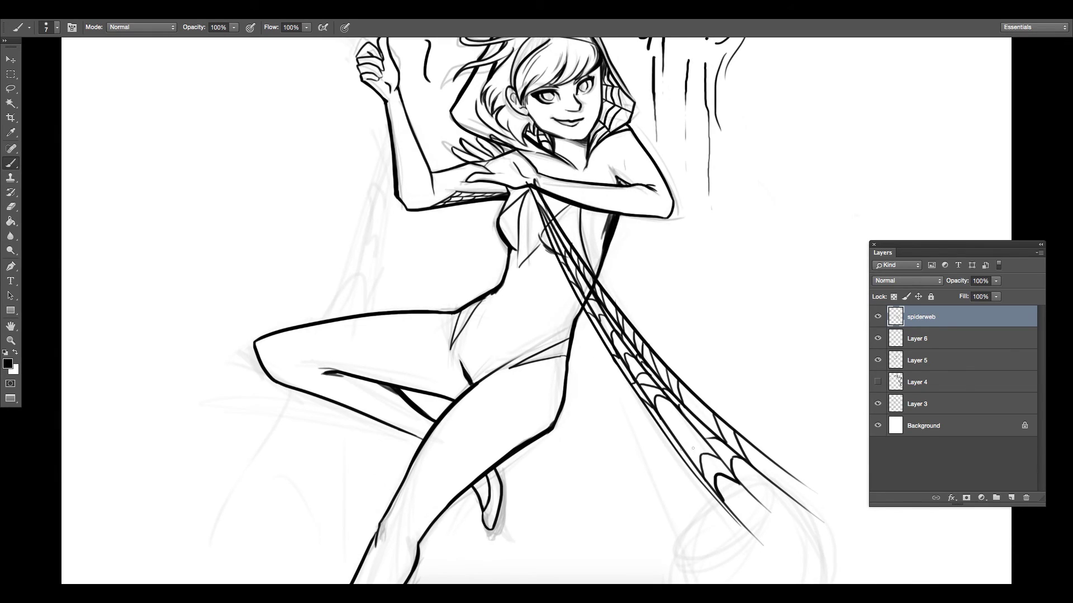
{"action": "left_click_drag", "start_coordinate": [679, 442], "coordinate": [705, 434]}
{"action": "mouse_move", "coordinate": [723, 509]}
{"action": "left_mouse_down"}
{"action": "mouse_move", "coordinate": [758, 503]}
{"action": "mouse_move", "coordinate": [757, 445]}
{"action": "left_mouse_up"}
{"action": "key", "text": "ctrl+z"}
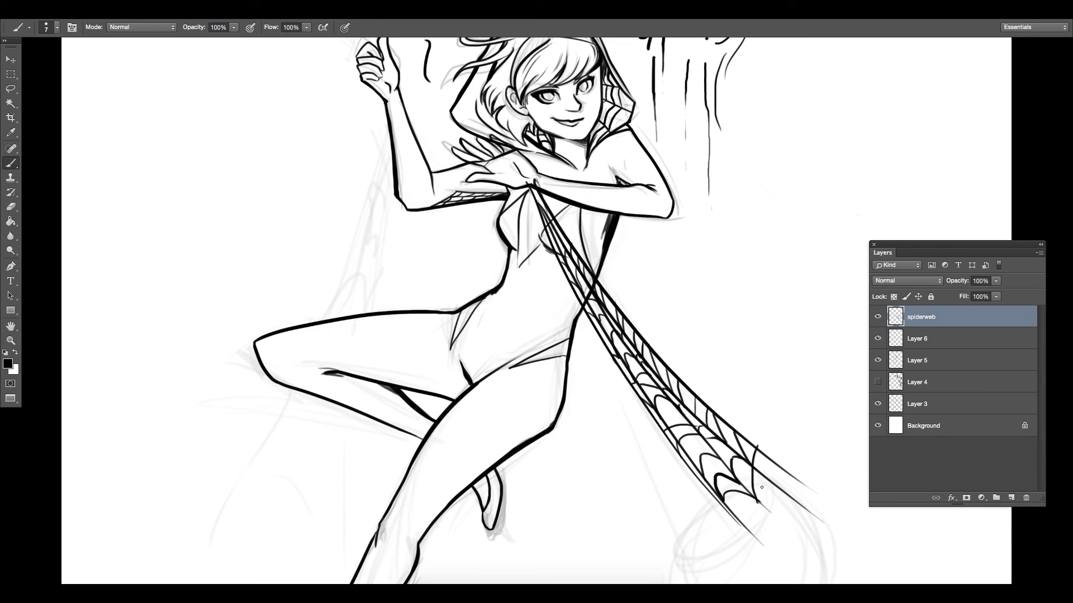
{"action": "left_click_drag", "start_coordinate": [764, 509], "coordinate": [768, 465]}
{"action": "key", "text": "ctrl+z"}
{"action": "left_click_drag", "start_coordinate": [762, 508], "coordinate": [771, 455]}
Ink the first short cross-threads at the narrow upper end of the web, below the wrist and across the chest.
{"action": "key", "text": "super+minus"}
{"action": "key", "text": "super+minus"}
{"action": "key", "text": "super+minus"}
{"action": "key", "text": "super+plus"}
{"action": "key", "text": "super+plus"}
{"action": "key", "text": "super+plus"}
{"action": "key", "text": "super+plus"}
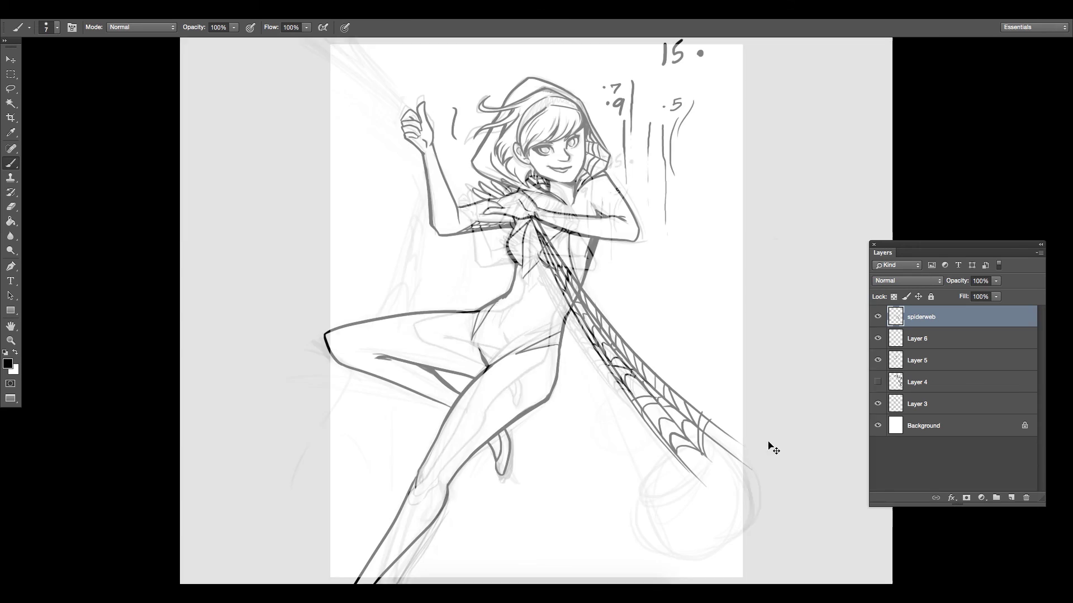
{"action": "key", "text": "super+plus"}
{"action": "key", "text": "super+plus"}
{"action": "left_click_drag", "start_coordinate": [621, 232], "coordinate": [561, 539]}
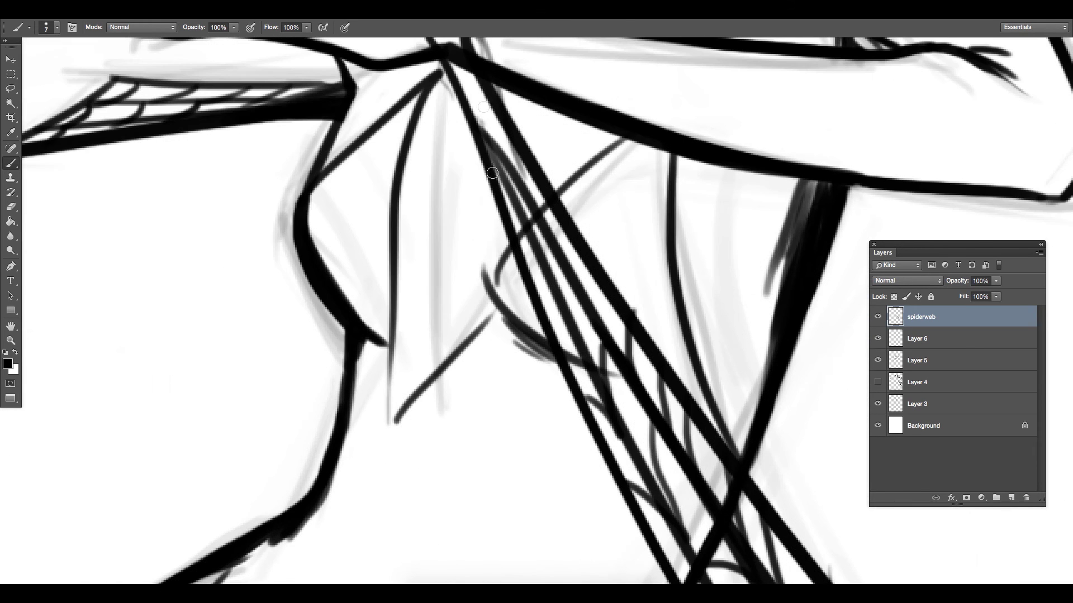
{"action": "mouse_move", "coordinate": [474, 68]}
{"action": "left_mouse_down"}
{"action": "mouse_move", "coordinate": [468, 111]}
{"action": "mouse_move", "coordinate": [490, 137]}
{"action": "left_mouse_up"}
{"action": "left_click_drag", "start_coordinate": [537, 298], "coordinate": [563, 318]}
{"action": "left_click_drag", "start_coordinate": [562, 311], "coordinate": [572, 286]}
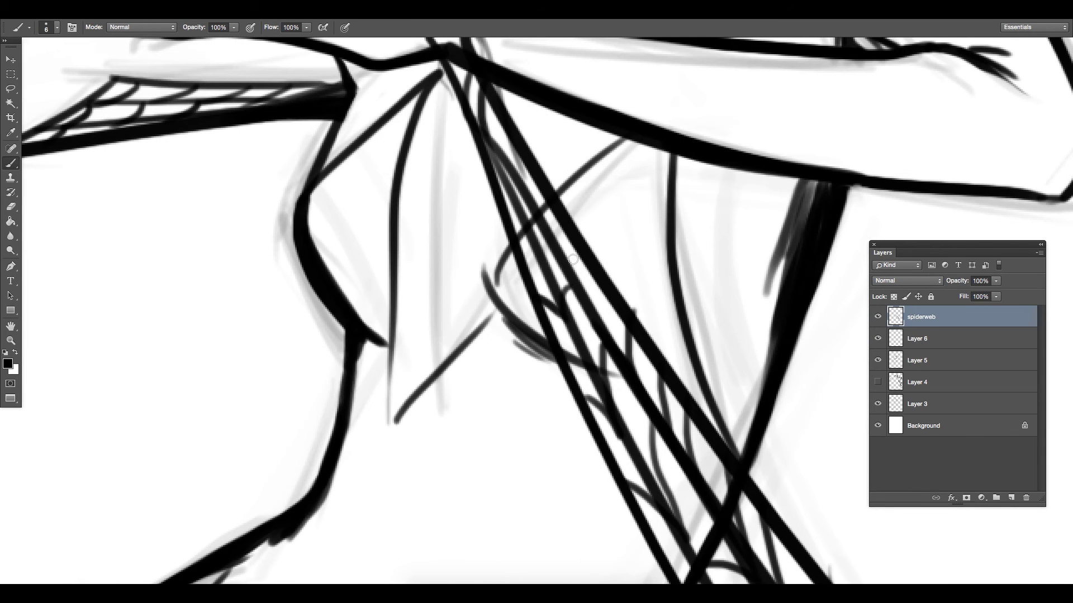
Fill the remaining gaps between the web strands over the chest with cross-threads.
{"action": "left_click_drag", "start_coordinate": [567, 230], "coordinate": [575, 282]}
{"action": "key", "text": "super+z"}
{"action": "left_click_drag", "start_coordinate": [519, 246], "coordinate": [559, 289]}
{"action": "left_click_drag", "start_coordinate": [582, 251], "coordinate": [590, 308]}
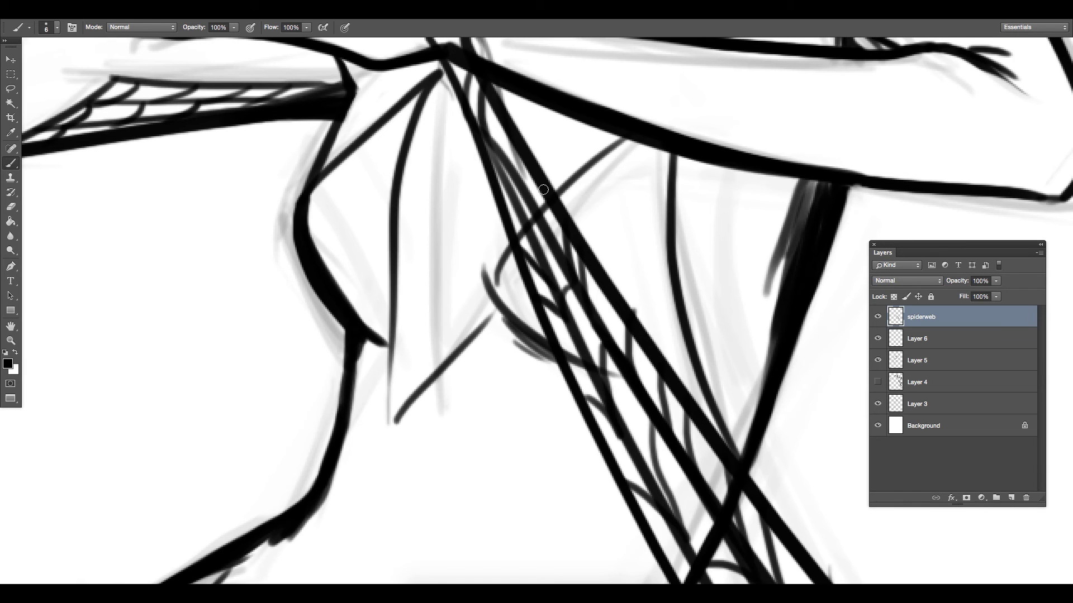
{"action": "mouse_move", "coordinate": [517, 149]}
{"action": "left_mouse_down"}
{"action": "mouse_move", "coordinate": [529, 233]}
{"action": "mouse_move", "coordinate": [570, 274]}
{"action": "mouse_move", "coordinate": [637, 443]}
{"action": "left_mouse_up"}
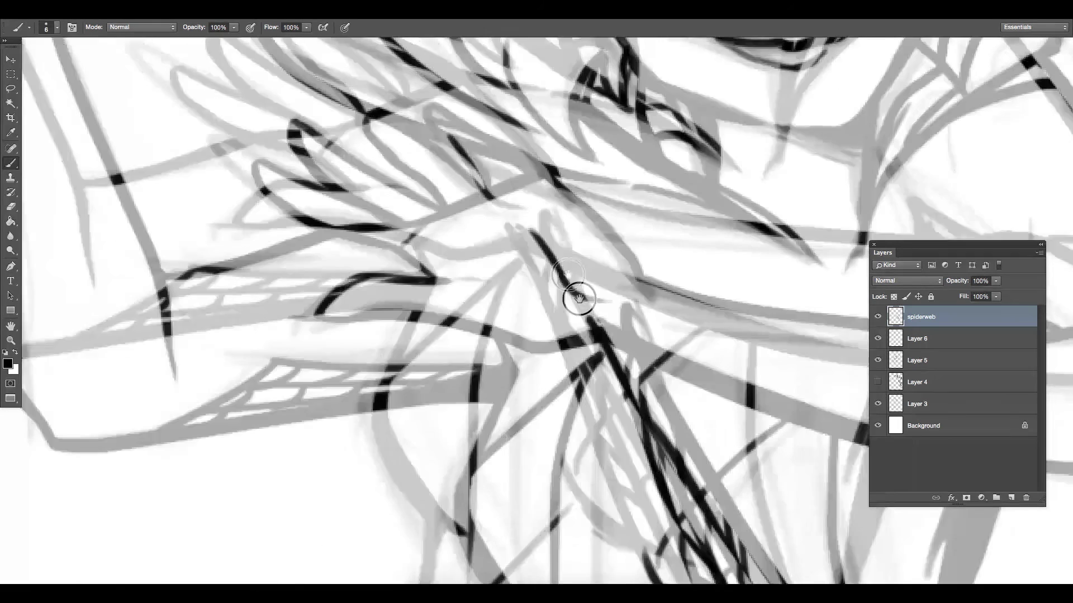
Ink the crease line on the palm and clean up the line end where it meets the wrist.
{"action": "mouse_move", "coordinate": [513, 228]}
{"action": "left_mouse_down"}
{"action": "mouse_move", "coordinate": [577, 295]}
{"action": "mouse_move", "coordinate": [618, 318]}
{"action": "mouse_move", "coordinate": [627, 347]}
{"action": "mouse_move", "coordinate": [589, 311]}
{"action": "left_mouse_up"}
{"action": "key", "text": "e"}
{"action": "key", "text": "b"}
{"action": "key", "text": "e"}
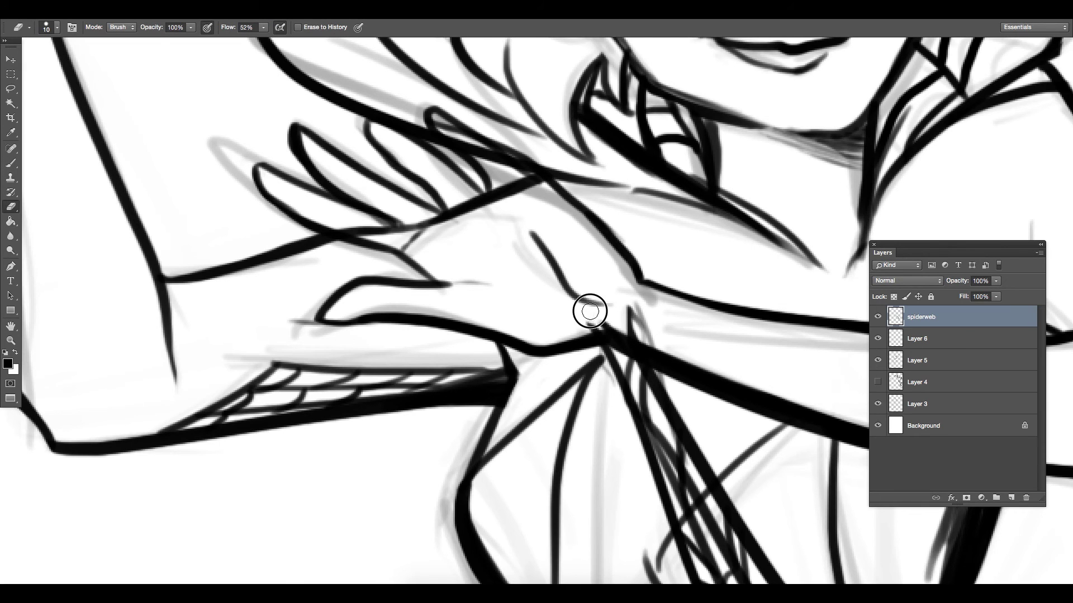
{"action": "key", "text": "b"}
{"action": "key", "text": "Tab"}
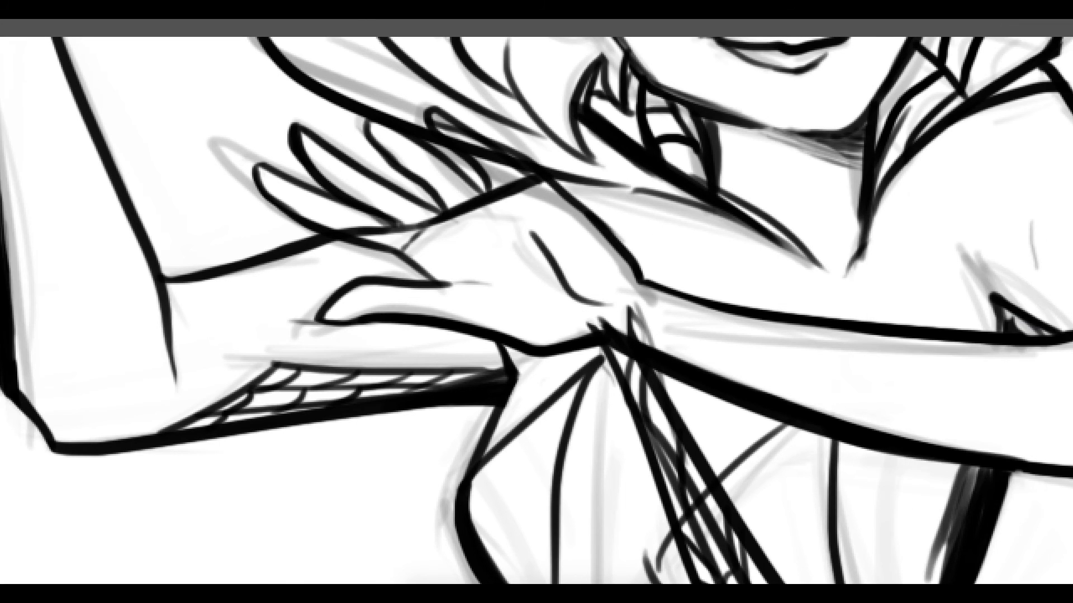
{"action": "key", "text": "Tab"}
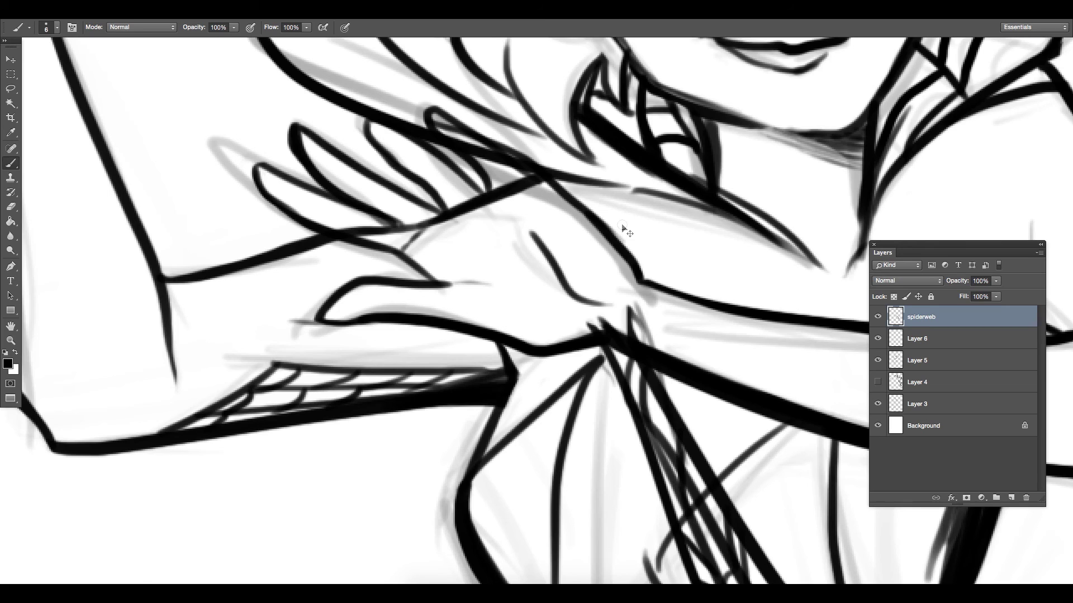
Ink the web strand running from the raised hand down to the bent knee.
{"action": "key", "text": "super+minus"}
{"action": "key", "text": "super+minus"}
{"action": "key", "text": "super+minus"}
{"action": "key", "text": "super+minus"}
{"action": "key", "text": "super+minus"}
{"action": "key", "text": "super+equal"}
{"action": "key", "text": "super+equal"}
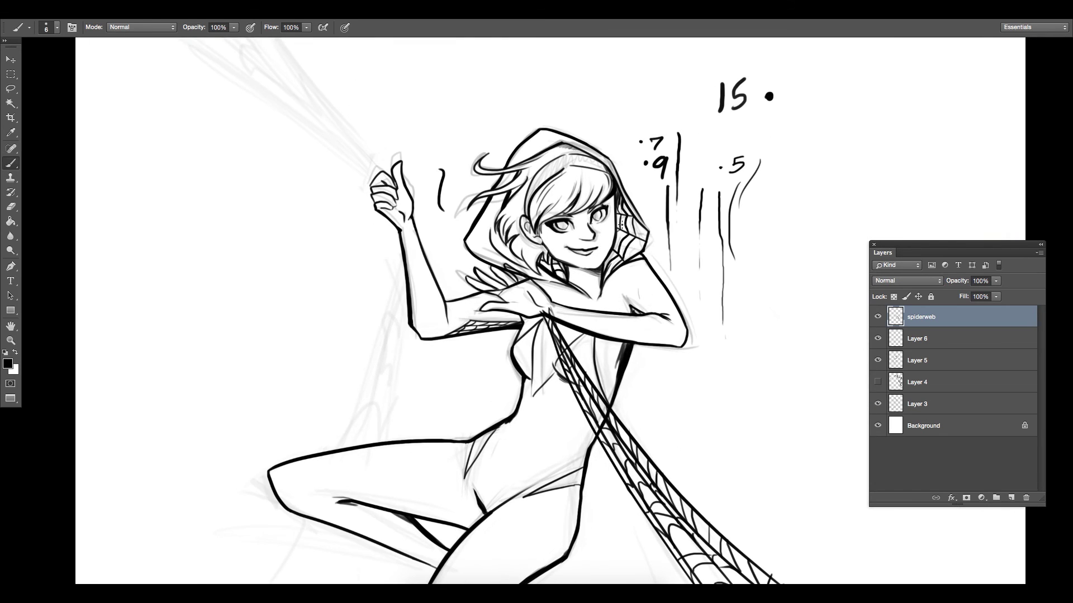
{"action": "left_click_drag", "start_coordinate": [392, 214], "coordinate": [336, 416]}
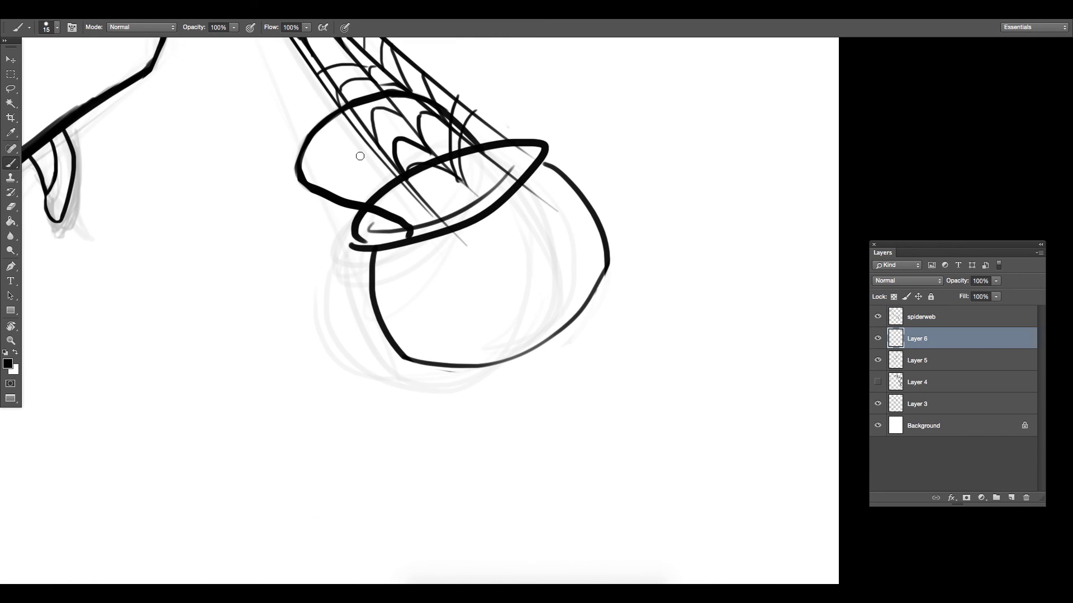
On Layer 6, erase the pointed ends of the bucket's rim and redraw them as short angled corners.
{"action": "key", "text": "e"}
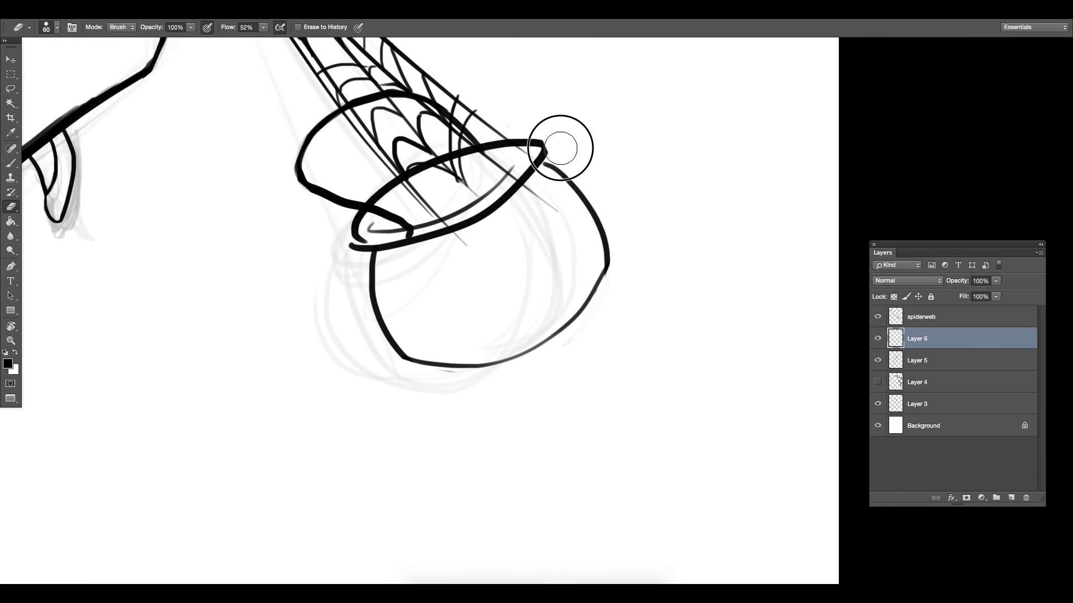
{"action": "left_click_drag", "start_coordinate": [558, 147], "coordinate": [514, 144]}
{"action": "left_click_drag", "start_coordinate": [536, 144], "coordinate": [542, 159]}
{"action": "left_click_drag", "start_coordinate": [355, 234], "coordinate": [367, 247]}
{"action": "key", "text": "e"}
{"action": "left_click_drag", "start_coordinate": [341, 247], "coordinate": [319, 253]}
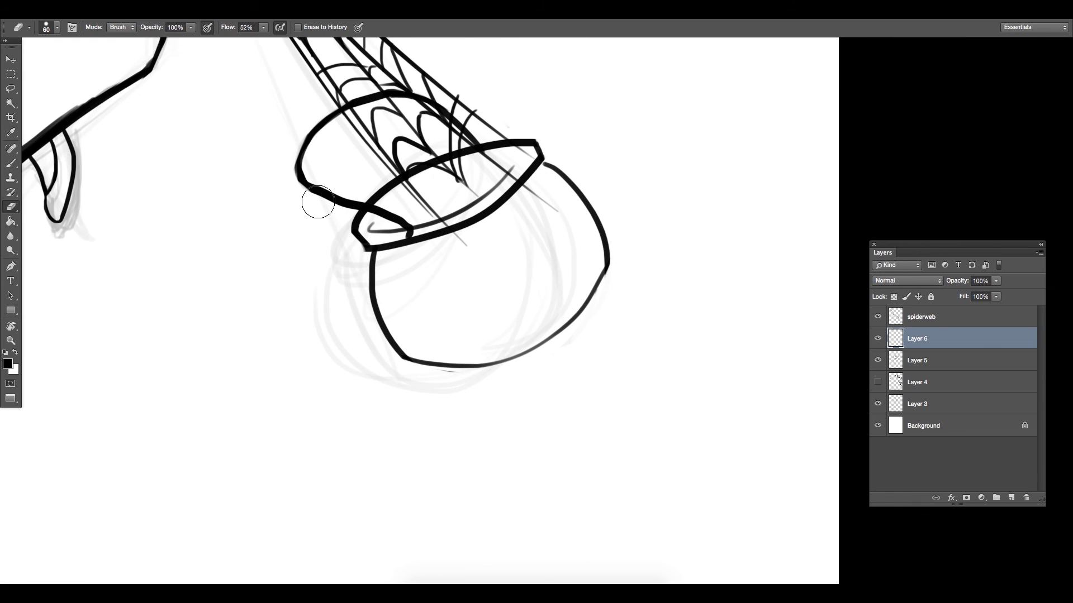
Lasso the bucket, scale it to about 94.7%, reposition it under the web, and deselect.
{"action": "left_click", "coordinate": [10, 88]}
{"action": "mouse_move", "coordinate": [270, 359]}
{"action": "left_mouse_down"}
{"action": "mouse_move", "coordinate": [328, 393]}
{"action": "mouse_move", "coordinate": [358, 53]}
{"action": "mouse_move", "coordinate": [224, 383]}
{"action": "left_mouse_up"}
{"action": "key", "text": "ctrl+t"}
{"action": "left_click_drag", "start_coordinate": [773, 449], "coordinate": [745, 427]}
{"action": "left_click_drag", "start_coordinate": [596, 282], "coordinate": [608, 280]}
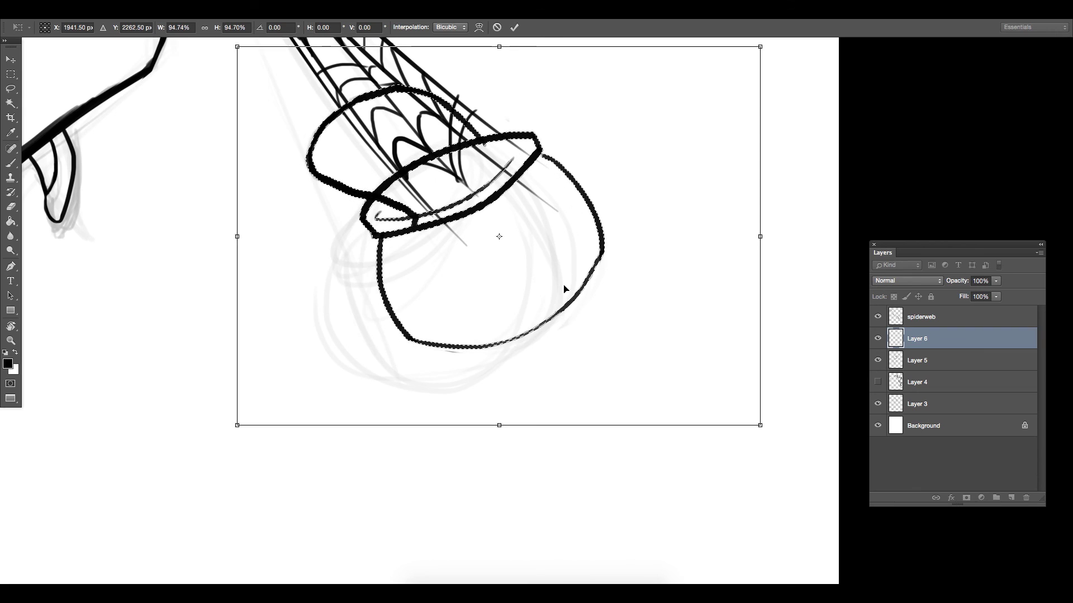
{"action": "key", "text": "Return"}
{"action": "key", "text": "b"}
{"action": "key", "text": "ctrl+d"}
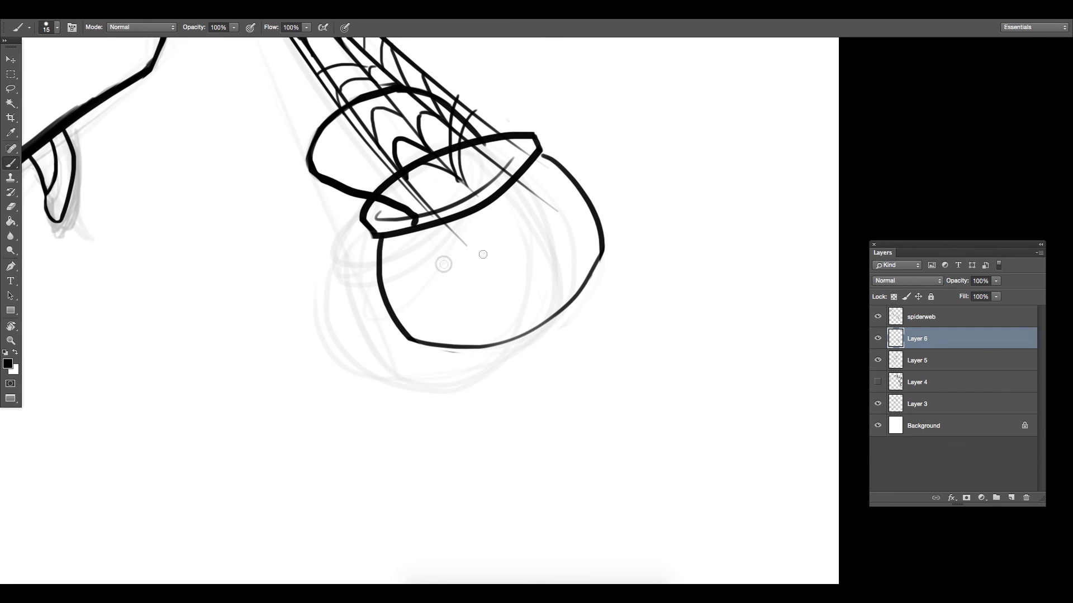
Draw a jack-o'-lantern face on the bucket with two slanted eyes and a jagged mouth.
{"action": "left_click_drag", "start_coordinate": [444, 264], "coordinate": [499, 281]}
{"action": "left_click_drag", "start_coordinate": [561, 197], "coordinate": [548, 245]}
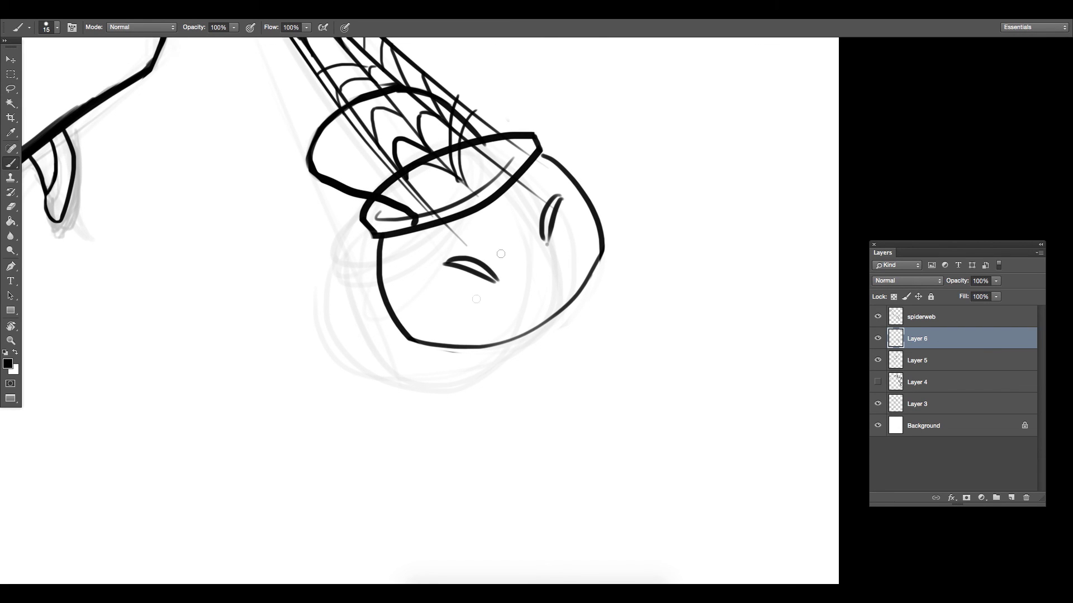
{"action": "mouse_move", "coordinate": [462, 289]}
{"action": "left_mouse_down"}
{"action": "mouse_move", "coordinate": [508, 309]}
{"action": "mouse_move", "coordinate": [575, 227]}
{"action": "mouse_move", "coordinate": [586, 275]}
{"action": "mouse_move", "coordinate": [504, 324]}
{"action": "mouse_move", "coordinate": [531, 337]}
{"action": "mouse_move", "coordinate": [550, 318]}
{"action": "left_mouse_up"}
{"action": "key", "text": "ctrl+z"}
{"action": "left_click_drag", "start_coordinate": [550, 318], "coordinate": [566, 298]}
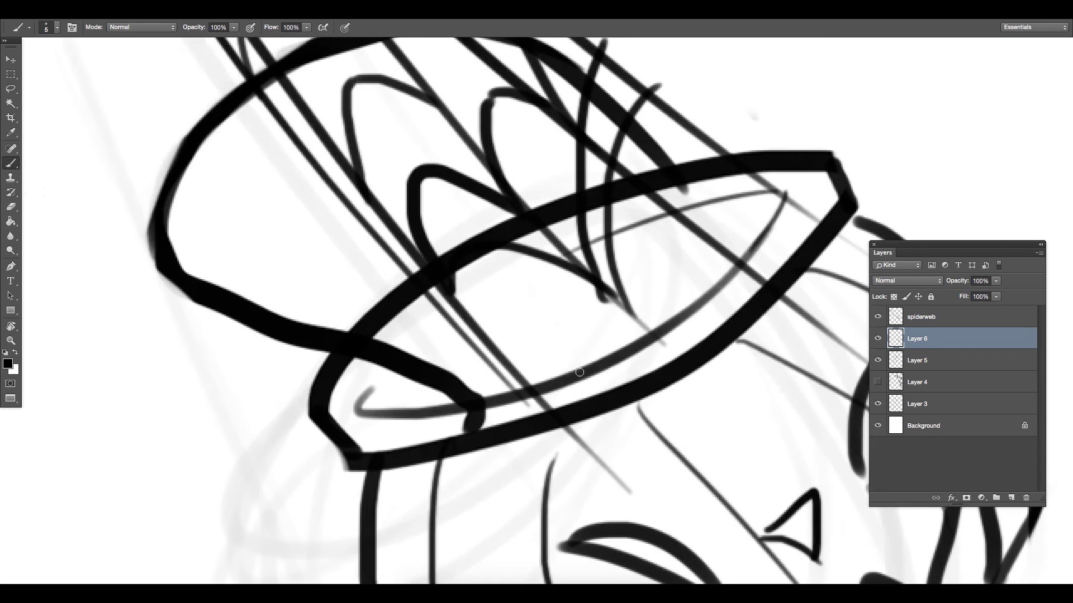
With a finer brush, draw small candies and a standing candy box with a band inside the bucket's opening.
{"action": "mouse_move", "coordinate": [579, 372]}
{"action": "left_mouse_down"}
{"action": "mouse_move", "coordinate": [608, 363]}
{"action": "mouse_move", "coordinate": [587, 330]}
{"action": "mouse_move", "coordinate": [649, 336]}
{"action": "mouse_move", "coordinate": [664, 299]}
{"action": "mouse_move", "coordinate": [749, 233]}
{"action": "mouse_move", "coordinate": [749, 254]}
{"action": "left_mouse_up"}
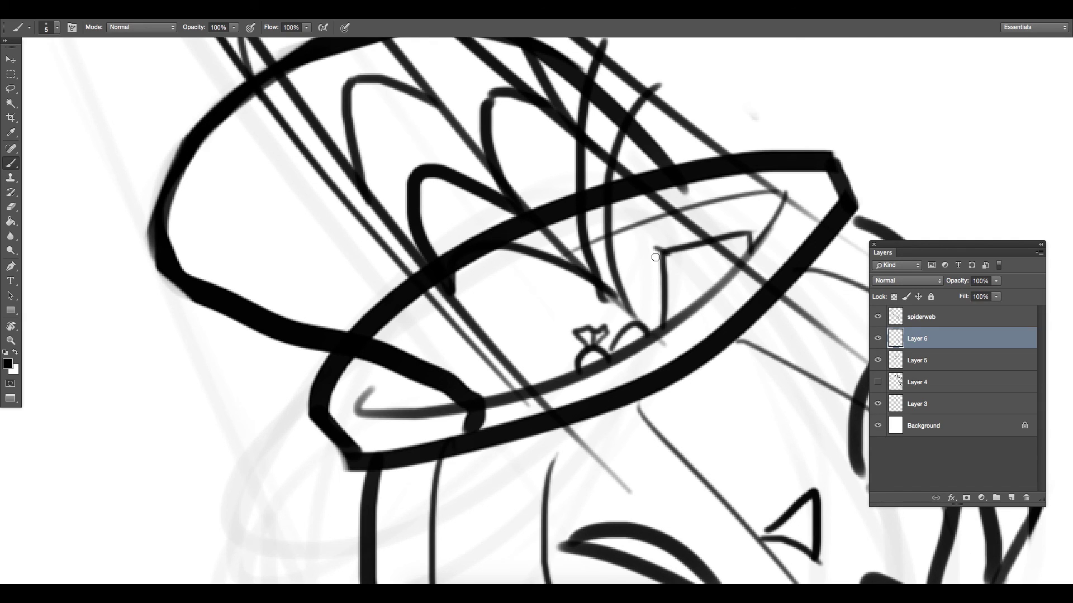
{"action": "key", "text": "ctrl+z"}
{"action": "mouse_move", "coordinate": [650, 261]}
{"action": "left_mouse_down"}
{"action": "mouse_move", "coordinate": [649, 324]}
{"action": "mouse_move", "coordinate": [748, 231]}
{"action": "left_mouse_up"}
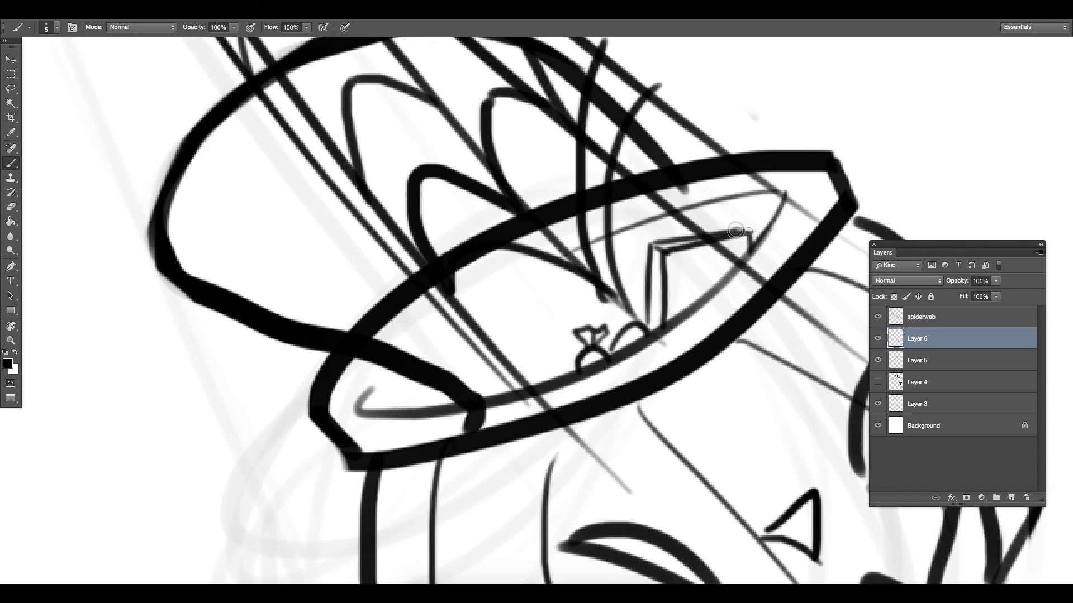
{"action": "left_click_drag", "start_coordinate": [671, 284], "coordinate": [726, 272]}
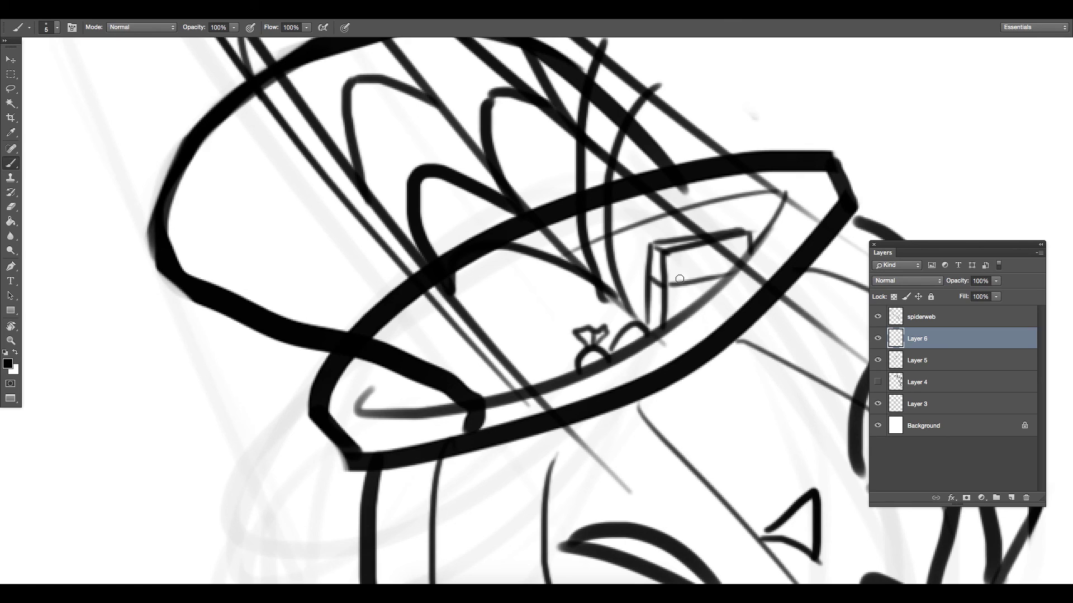
Add twist-wrapped candies and a rounded candy to the pile inside the bucket.
{"action": "mouse_move", "coordinate": [528, 301]}
{"action": "left_mouse_down"}
{"action": "mouse_move", "coordinate": [520, 320]}
{"action": "mouse_move", "coordinate": [546, 277]}
{"action": "mouse_move", "coordinate": [543, 297]}
{"action": "left_mouse_up"}
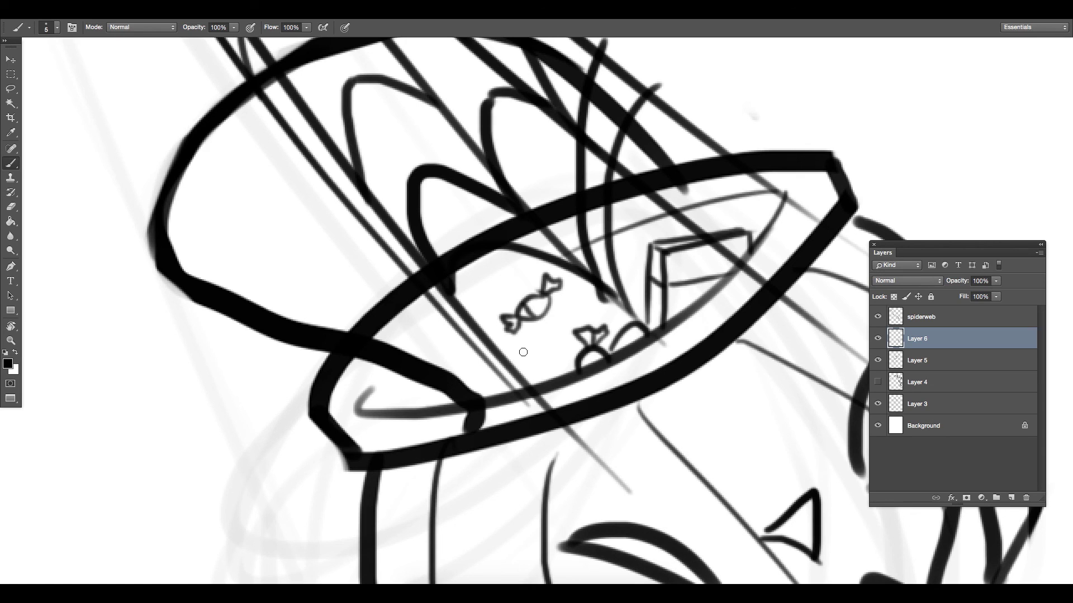
{"action": "mouse_move", "coordinate": [523, 352]}
{"action": "left_mouse_down"}
{"action": "mouse_move", "coordinate": [517, 364]}
{"action": "mouse_move", "coordinate": [551, 328]}
{"action": "mouse_move", "coordinate": [529, 374]}
{"action": "left_mouse_up"}
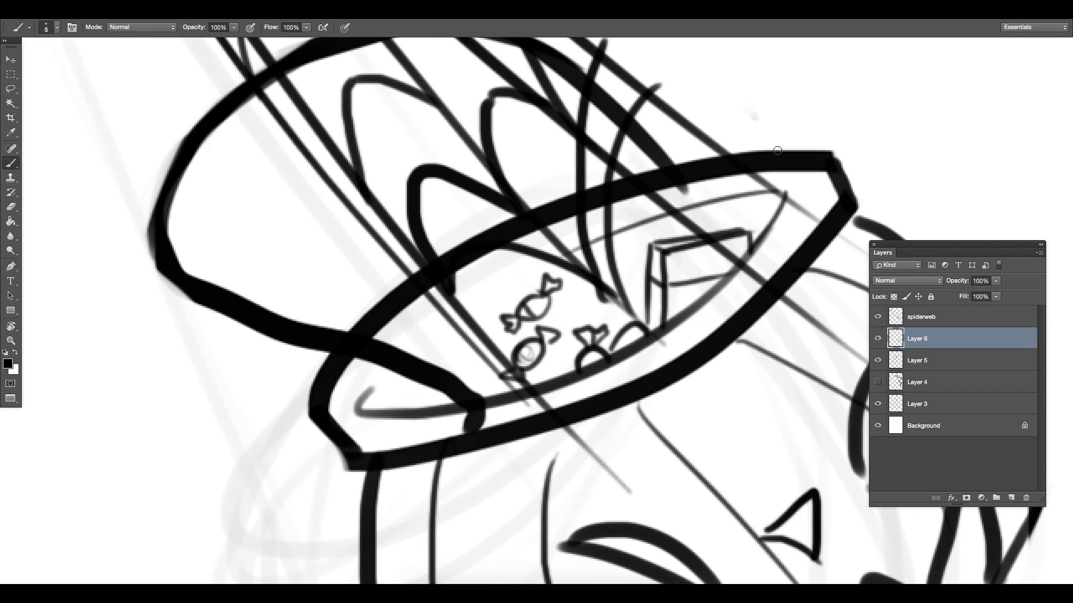
{"action": "left_click_drag", "start_coordinate": [454, 373], "coordinate": [484, 390]}
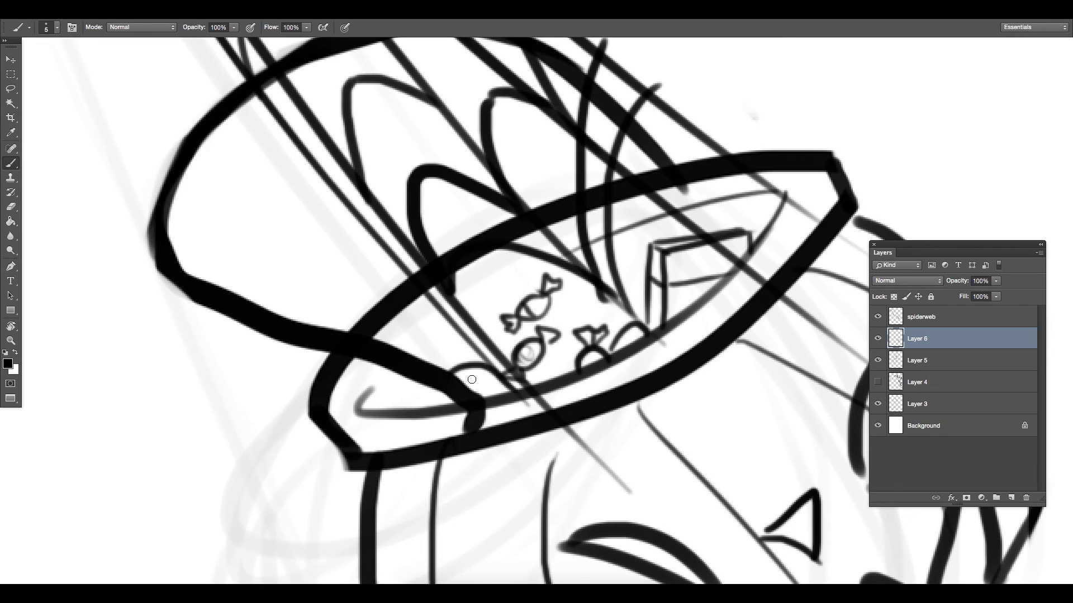
{"action": "mouse_move", "coordinate": [556, 339]}
{"action": "left_mouse_down"}
{"action": "mouse_move", "coordinate": [558, 370]}
{"action": "mouse_move", "coordinate": [559, 336]}
{"action": "mouse_move", "coordinate": [601, 311]}
{"action": "mouse_move", "coordinate": [607, 342]}
{"action": "left_mouse_up"}
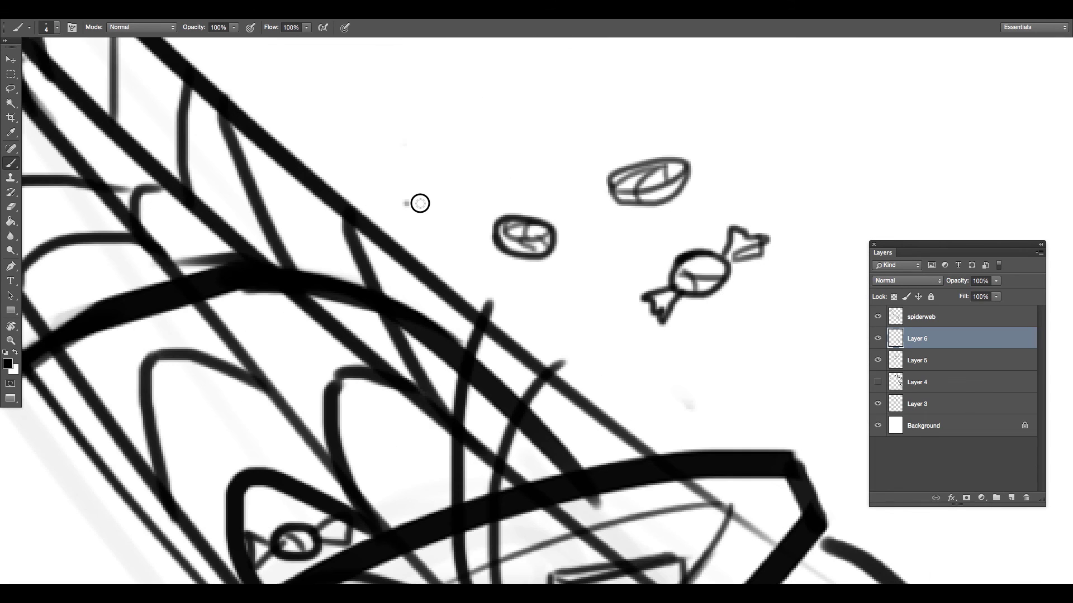
Draw round candies of different sizes flying out above the bucket with a size 4 brush.
{"action": "mouse_move", "coordinate": [419, 203]}
{"action": "left_mouse_down"}
{"action": "mouse_move", "coordinate": [434, 198]}
{"action": "mouse_move", "coordinate": [428, 213]}
{"action": "mouse_move", "coordinate": [447, 215]}
{"action": "left_mouse_up"}
{"action": "key", "text": "ctrl+z"}
{"action": "mouse_move", "coordinate": [558, 94]}
{"action": "left_mouse_down"}
{"action": "mouse_move", "coordinate": [565, 132]}
{"action": "mouse_move", "coordinate": [537, 130]}
{"action": "left_mouse_up"}
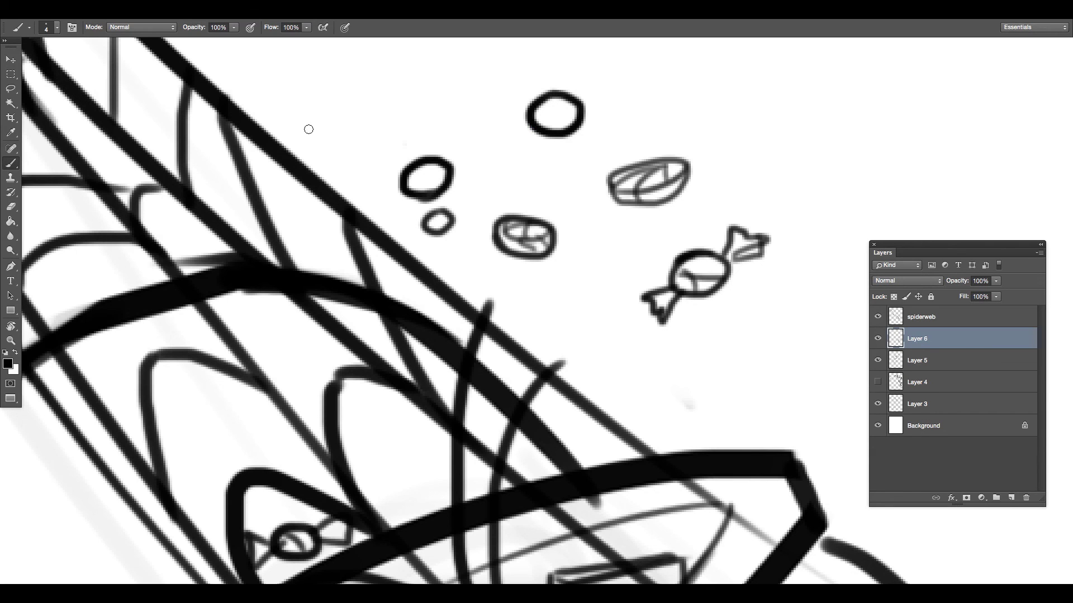
Draw a tilted candy bar with side thickness, end bands and lettering across the web above the bucket handle.
{"action": "mouse_move", "coordinate": [303, 119]}
{"action": "left_mouse_down"}
{"action": "mouse_move", "coordinate": [397, 130]}
{"action": "mouse_move", "coordinate": [318, 239]}
{"action": "mouse_move", "coordinate": [313, 274]}
{"action": "mouse_move", "coordinate": [187, 273]}
{"action": "left_mouse_up"}
{"action": "left_click_drag", "start_coordinate": [401, 131], "coordinate": [395, 165]}
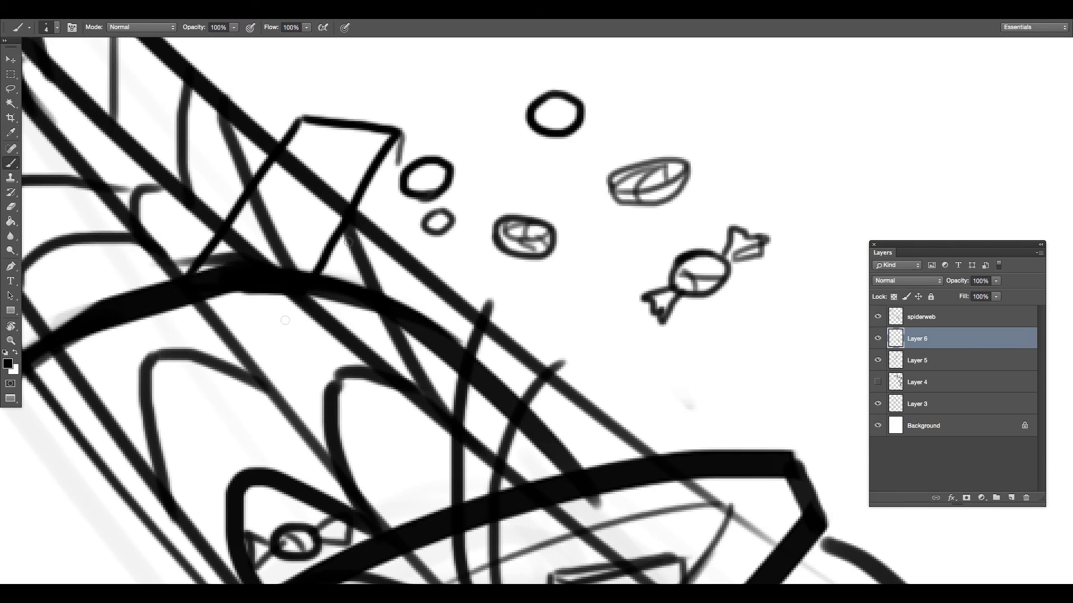
{"action": "mouse_move", "coordinate": [204, 300]}
{"action": "left_mouse_down"}
{"action": "mouse_move", "coordinate": [323, 319]}
{"action": "mouse_move", "coordinate": [330, 285]}
{"action": "mouse_move", "coordinate": [403, 162]}
{"action": "left_mouse_up"}
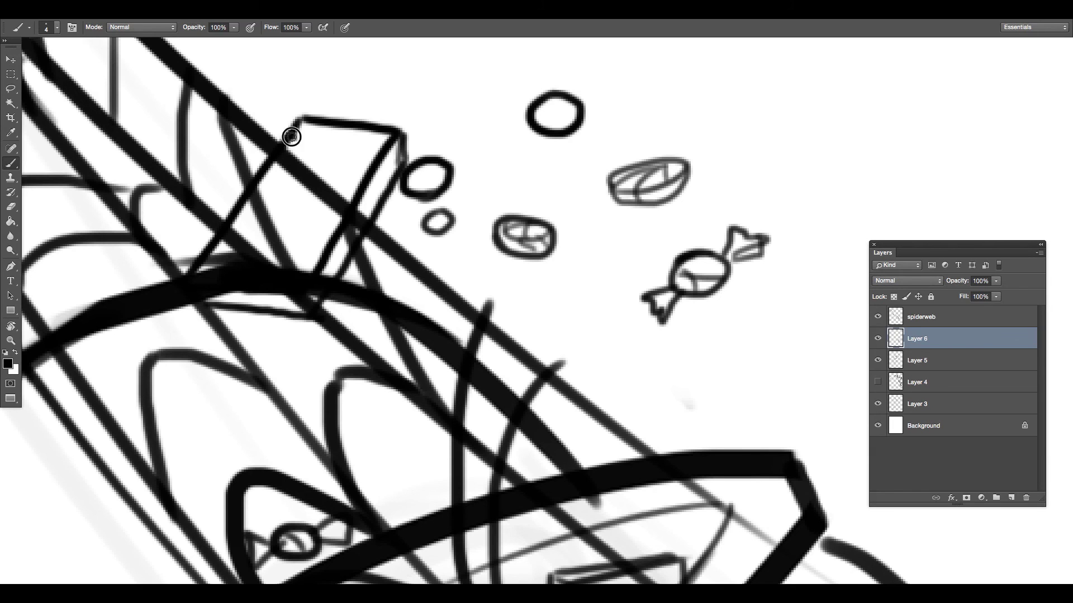
{"action": "left_click_drag", "start_coordinate": [291, 137], "coordinate": [391, 152]}
{"action": "mouse_move", "coordinate": [234, 246]}
{"action": "left_mouse_down"}
{"action": "mouse_move", "coordinate": [305, 201]}
{"action": "mouse_move", "coordinate": [313, 165]}
{"action": "mouse_move", "coordinate": [288, 240]}
{"action": "left_mouse_up"}
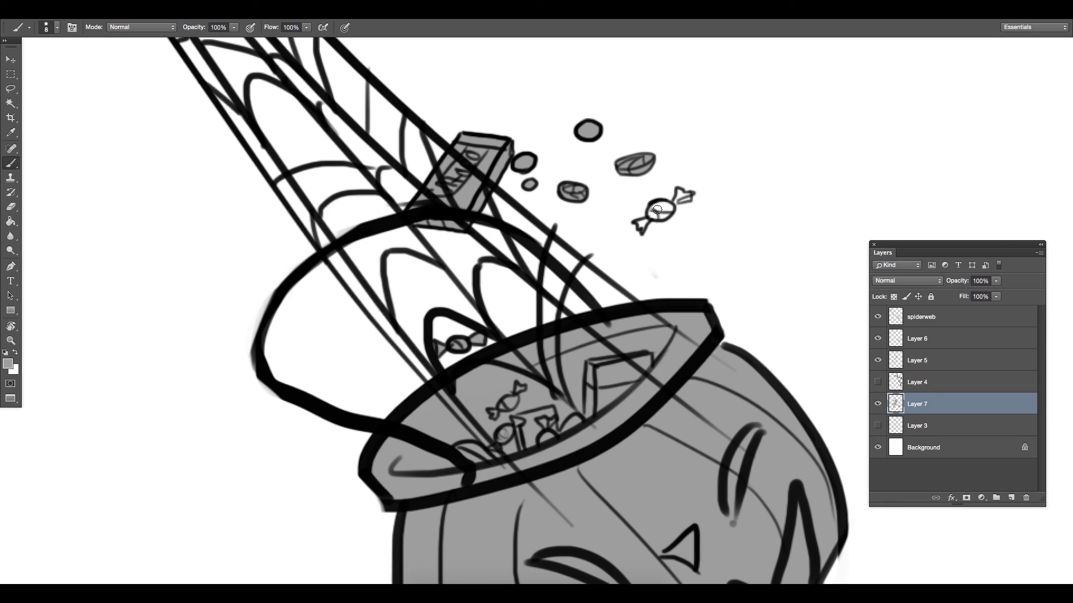
Paint the flying wrapped candy's body and twisted ends flat gray on Layer 7.
{"action": "mouse_move", "coordinate": [658, 210]}
{"action": "left_mouse_down"}
{"action": "mouse_move", "coordinate": [666, 207]}
{"action": "mouse_move", "coordinate": [638, 226]}
{"action": "mouse_move", "coordinate": [685, 196]}
{"action": "left_mouse_up"}
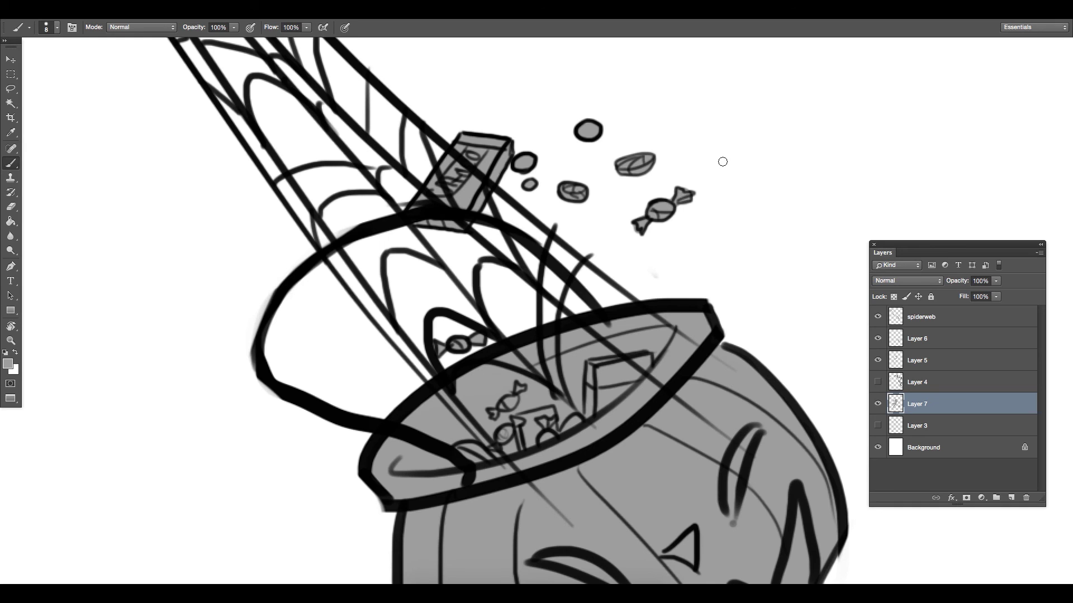
{"action": "key", "text": "super+minus"}
{"action": "key", "text": "super+minus"}
{"action": "key", "text": "super+minus"}
{"action": "key", "text": "super+minus"}
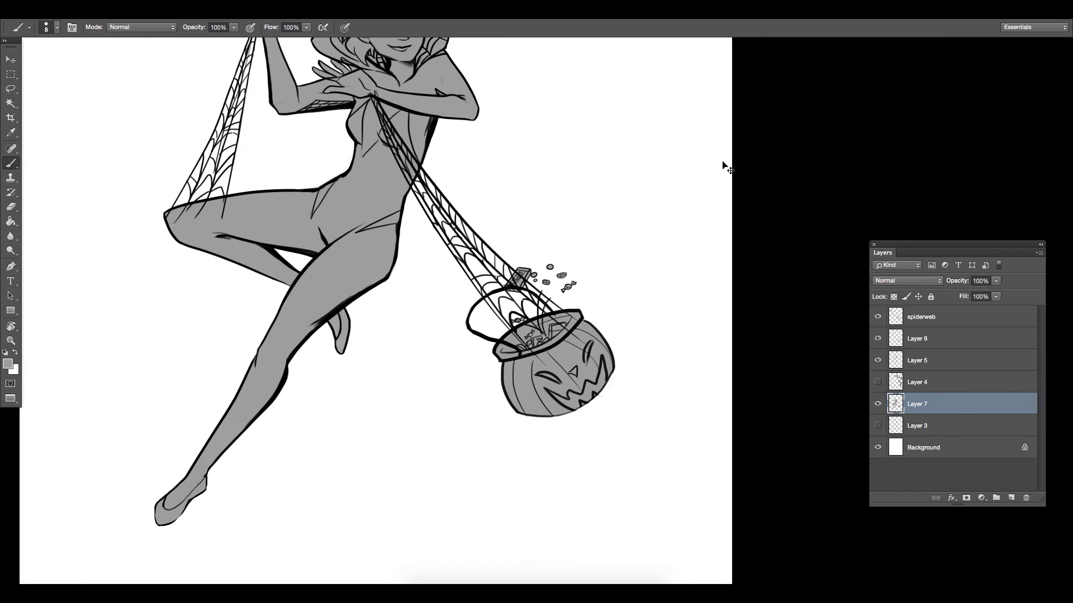
{"action": "key", "text": "ctrl+minus"}
{"action": "key", "text": "ctrl+plus"}
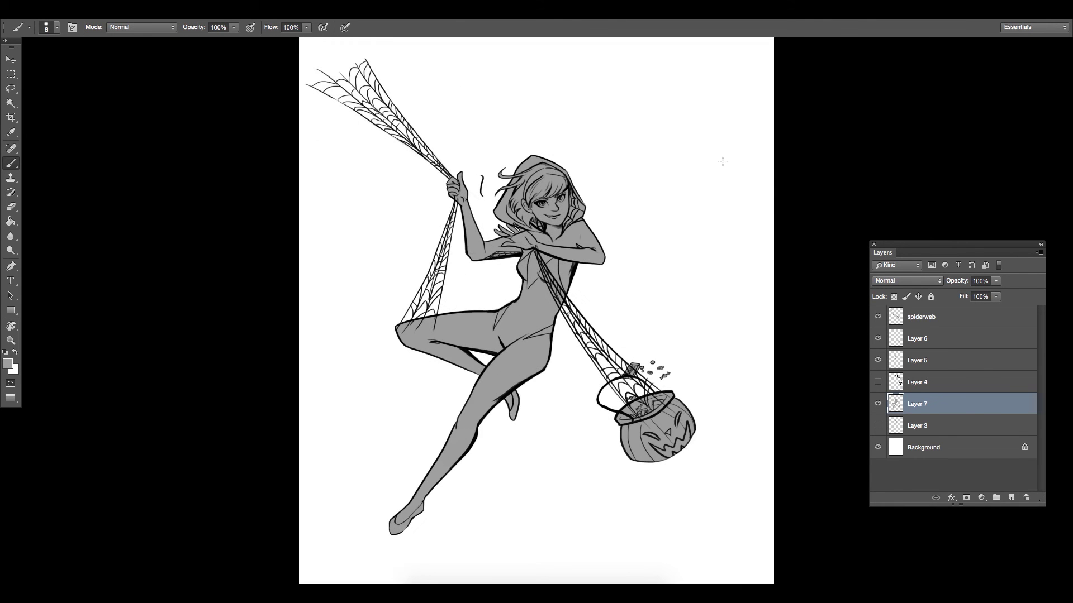